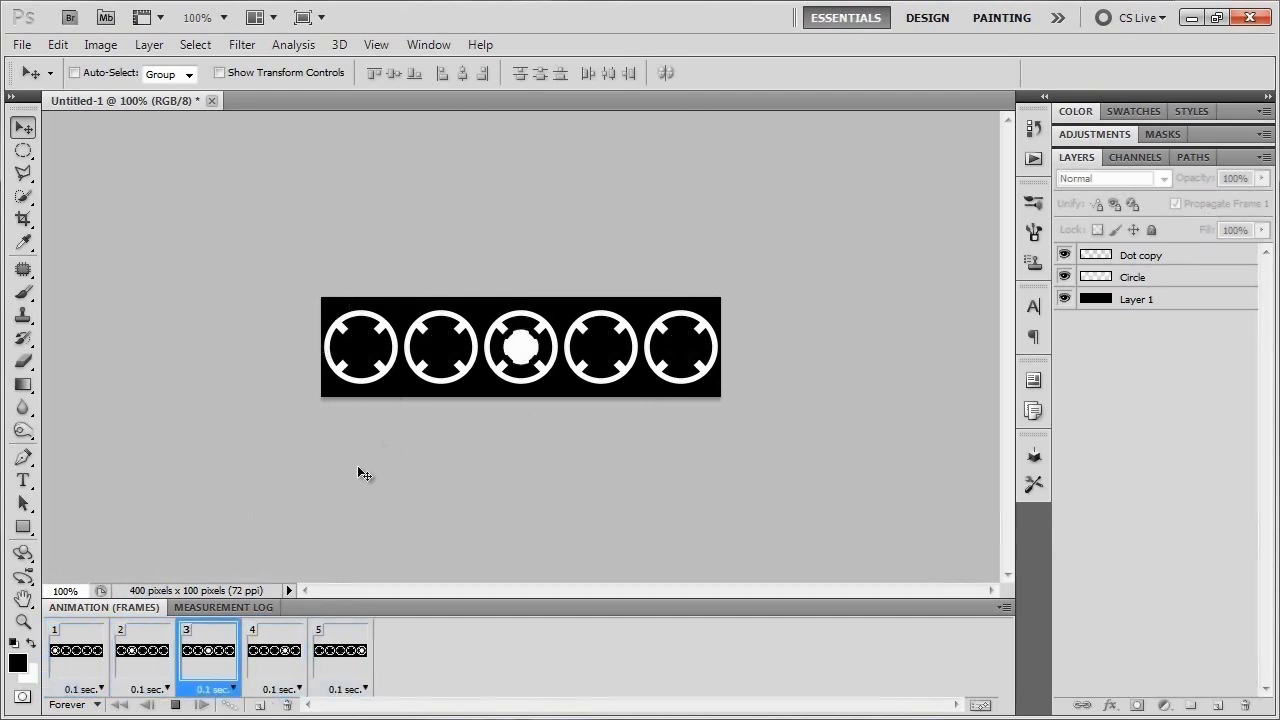
Stop the playing dot animation and step through frames 2 to 5, returning to frame 1
left_click(175, 705)
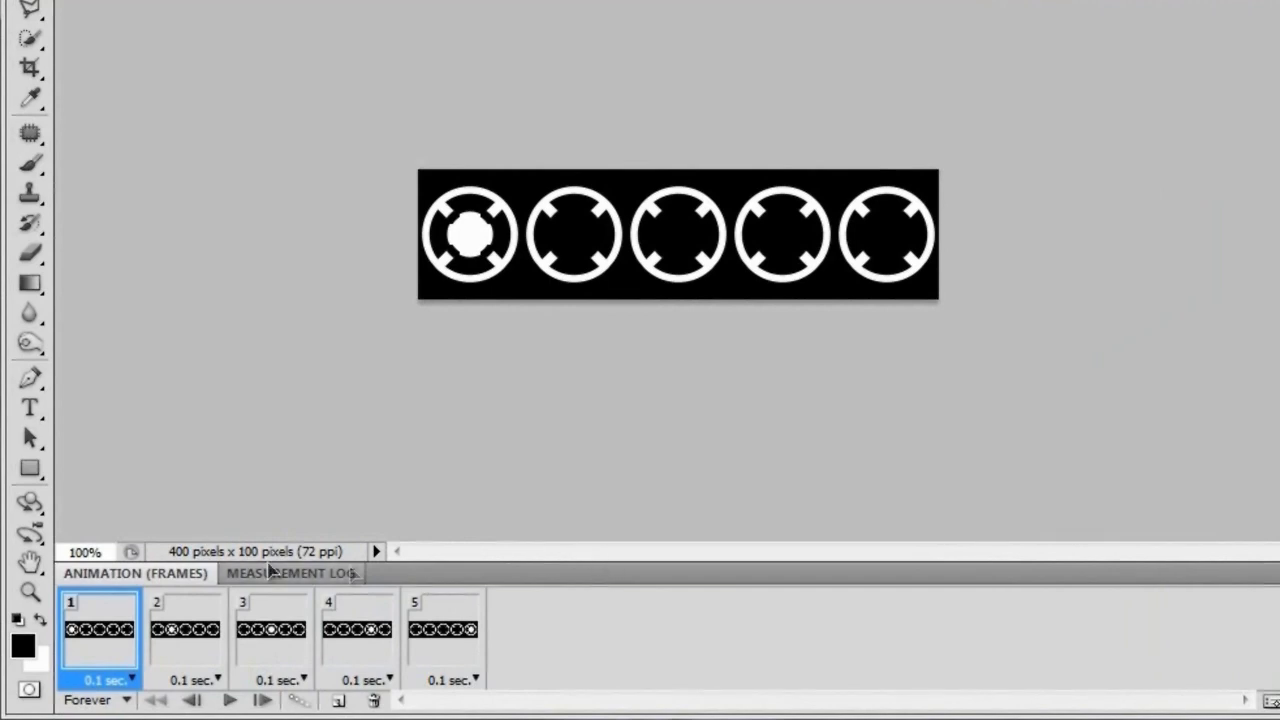
scroll(620, 551, "down", 1)
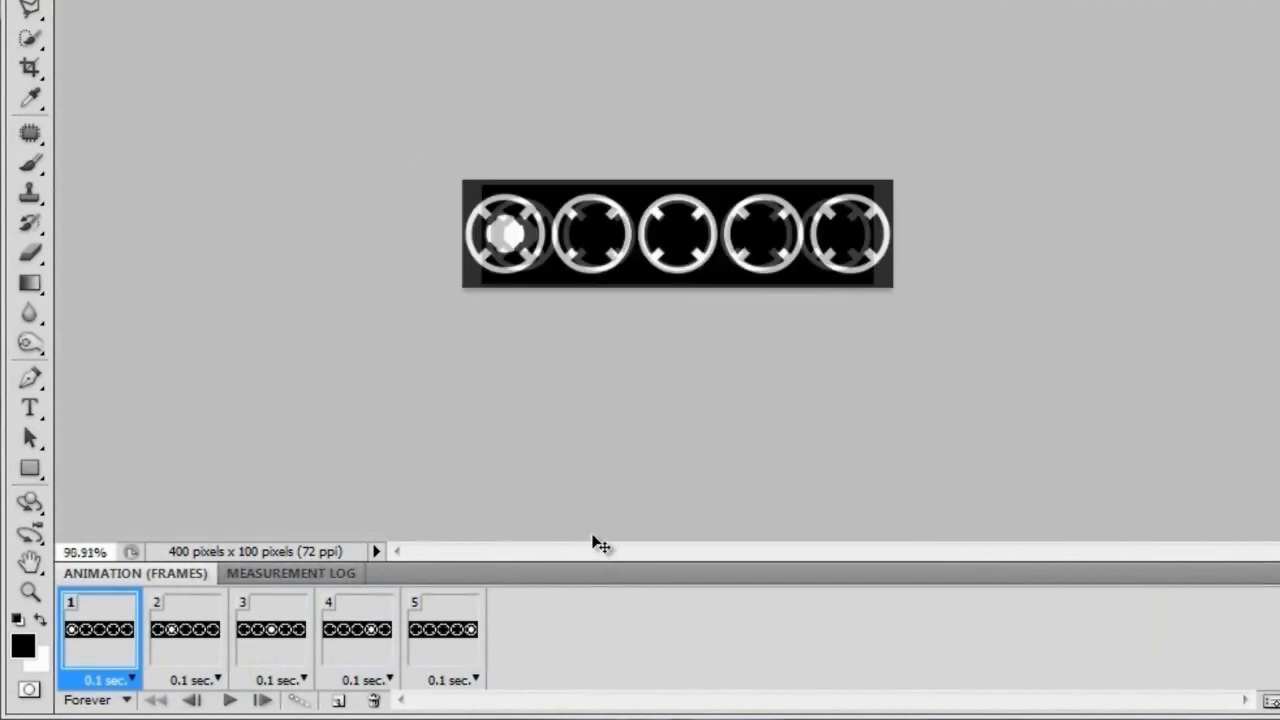
scroll(597, 540, "up", 3)
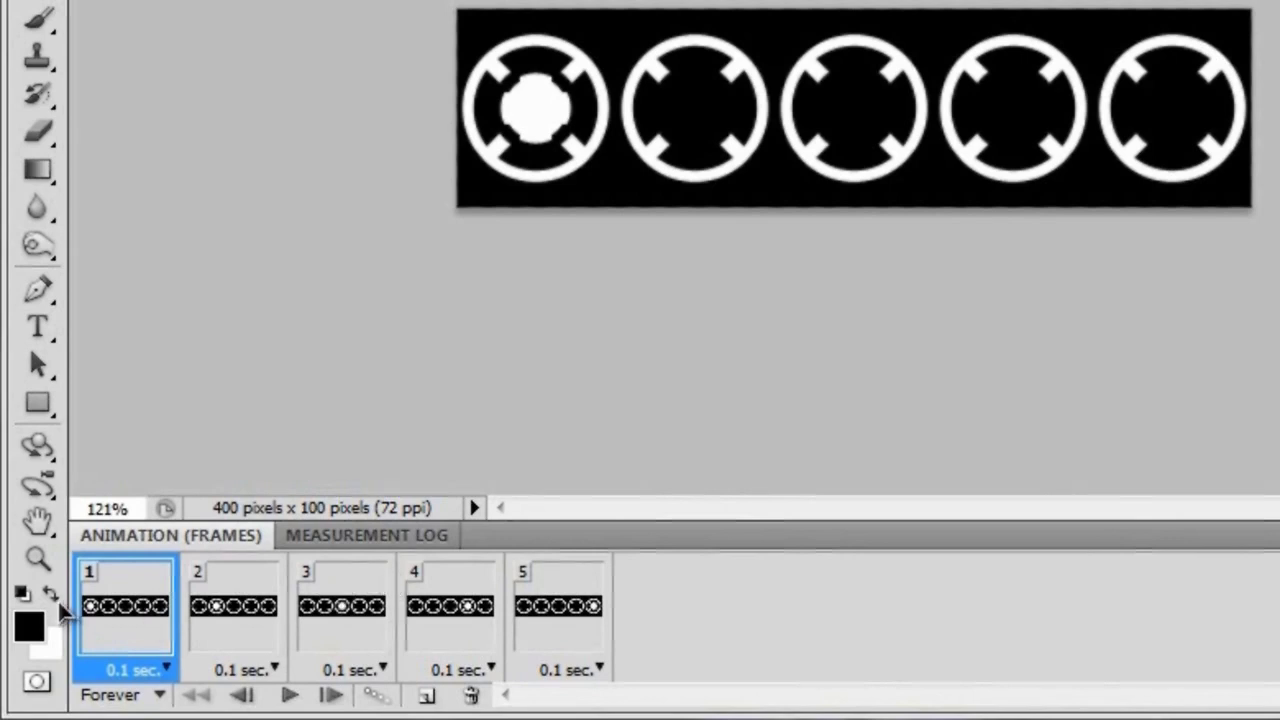
left_click(237, 620)
left_click(340, 608)
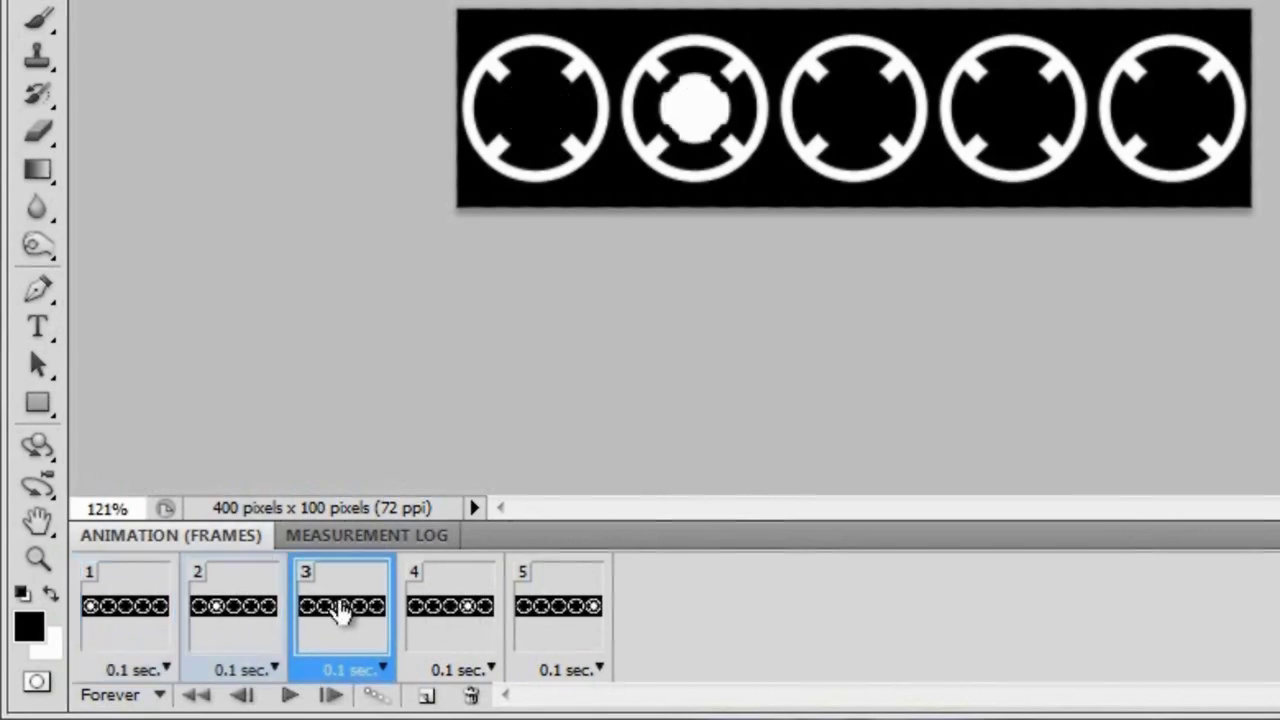
left_click(450, 628)
left_click(563, 612)
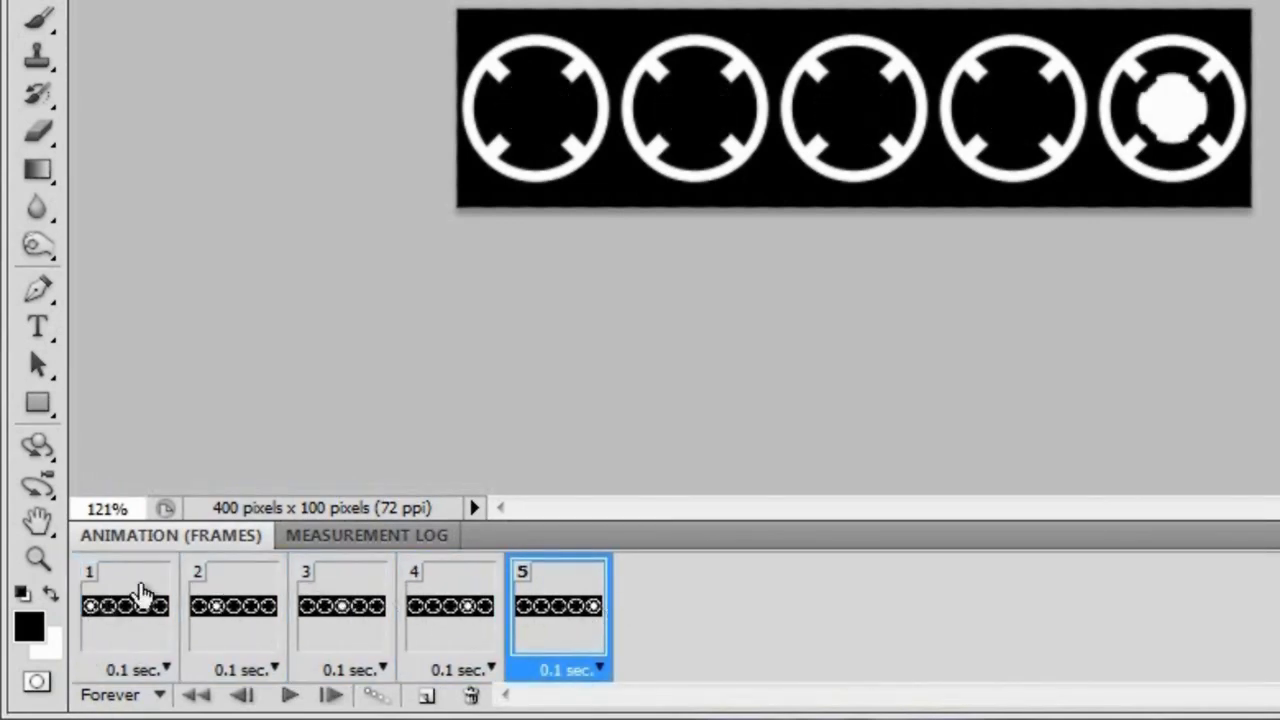
left_click(118, 610)
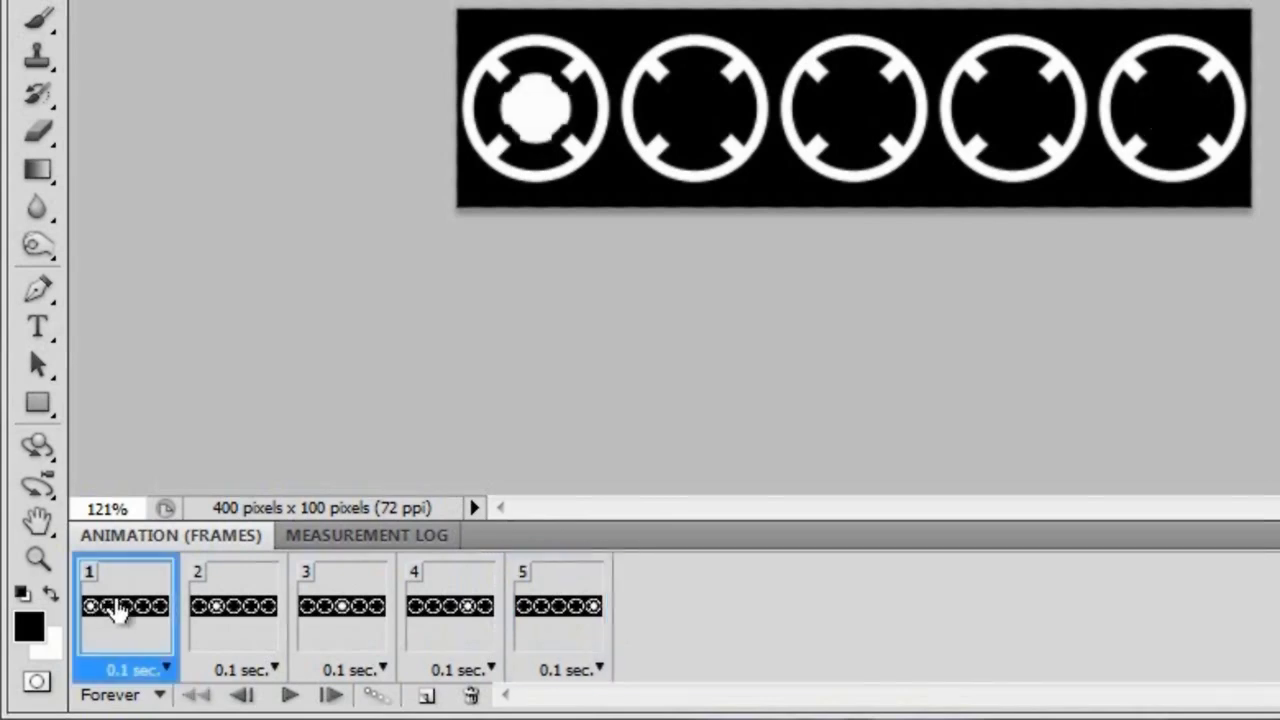
Compare the dot's position in frames 1 and 2, review frames 3 to 5, and go back to frame 1
left_click(240, 613)
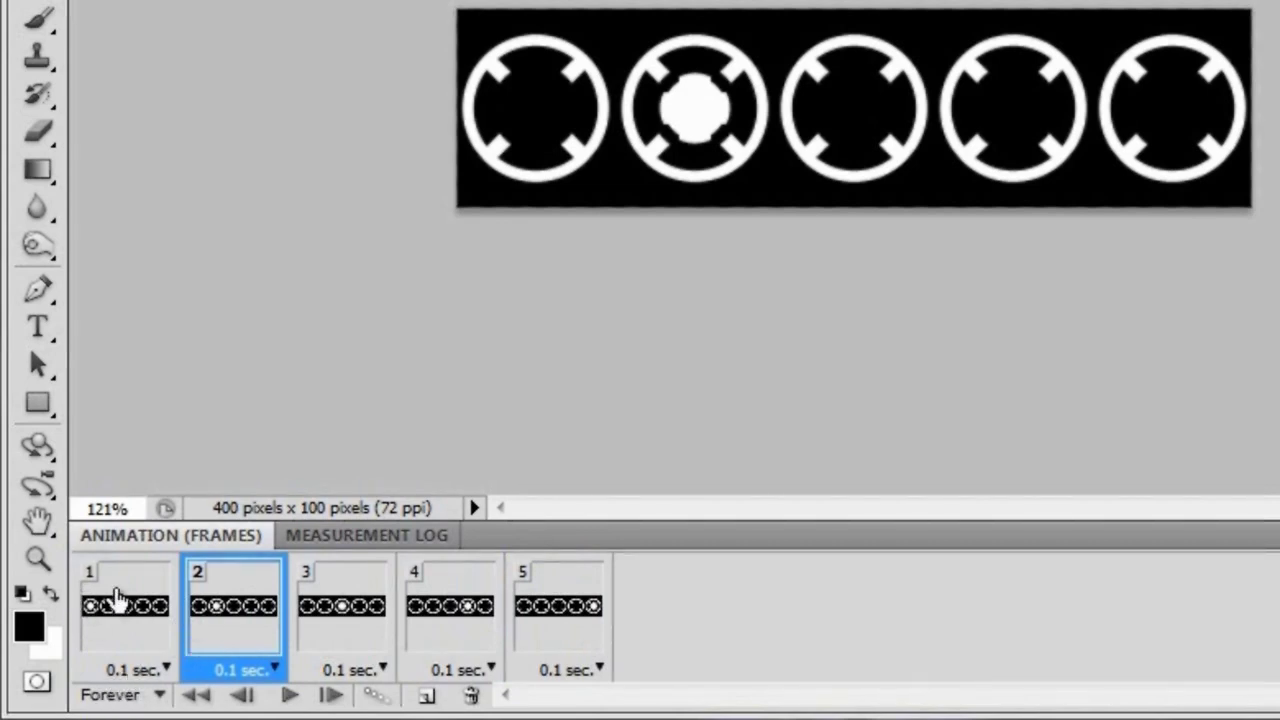
left_click(126, 622)
left_click(212, 622)
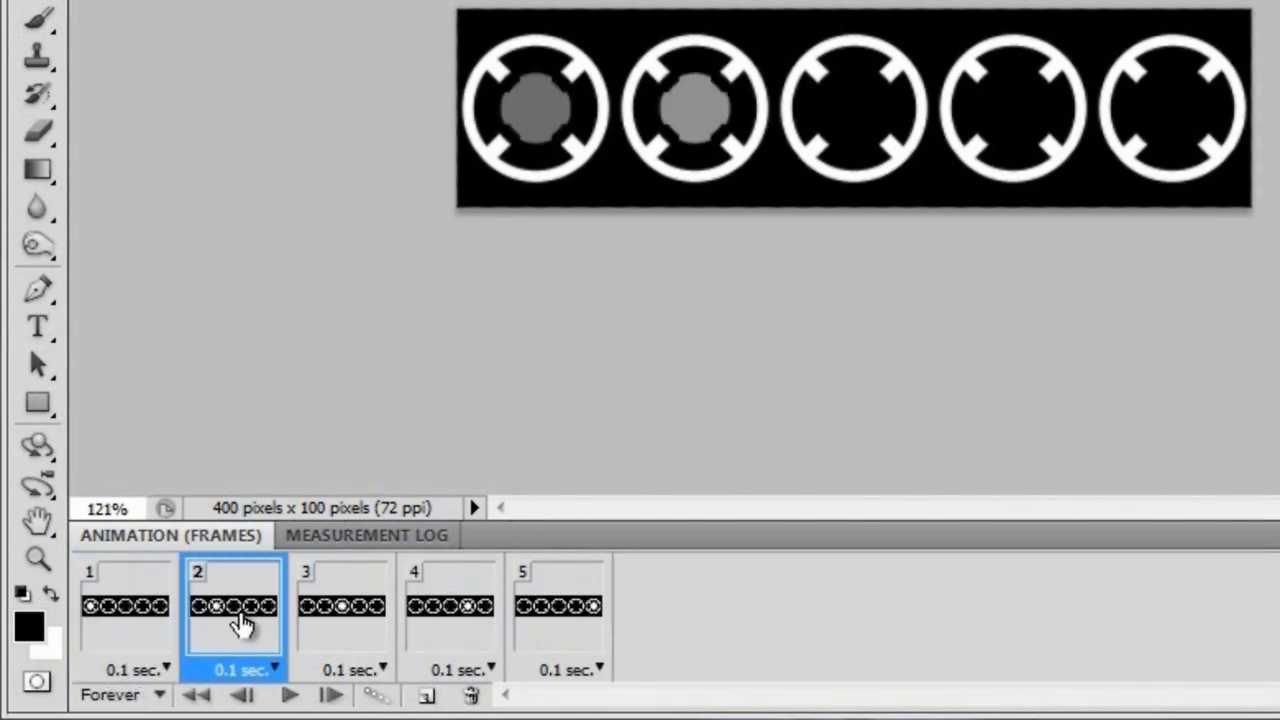
left_click(337, 615)
left_click(446, 625)
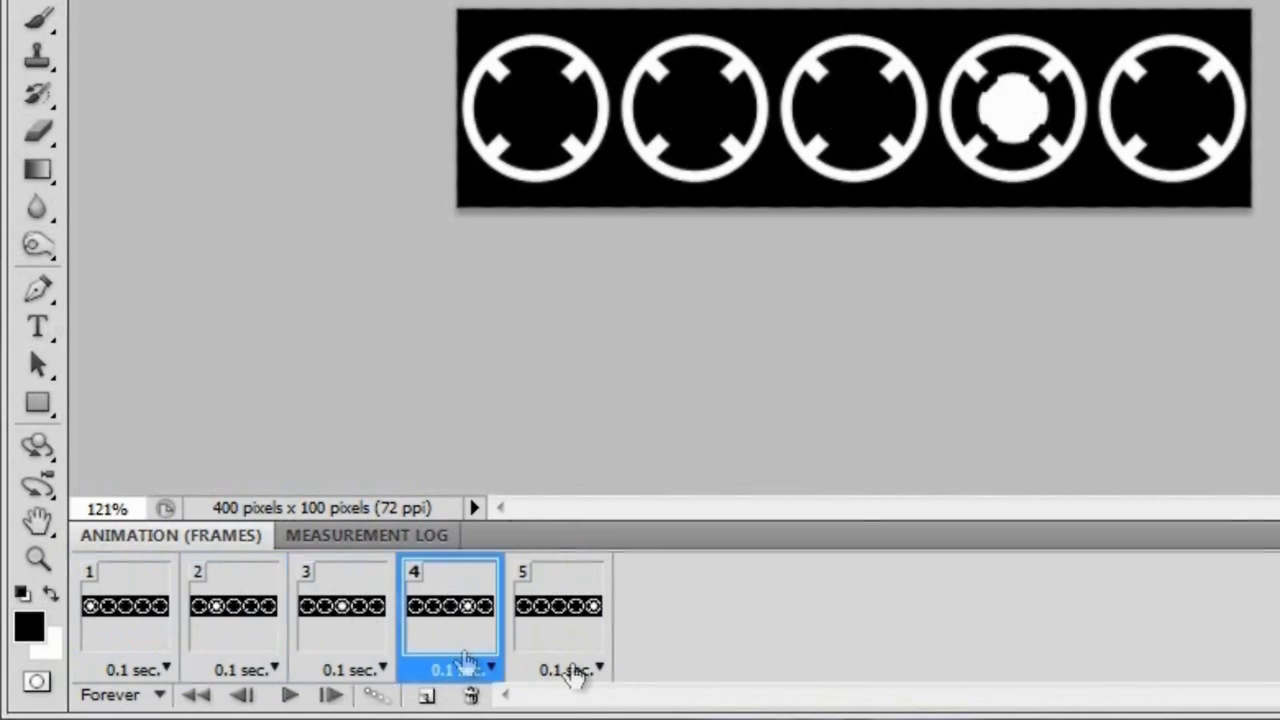
left_click(561, 622)
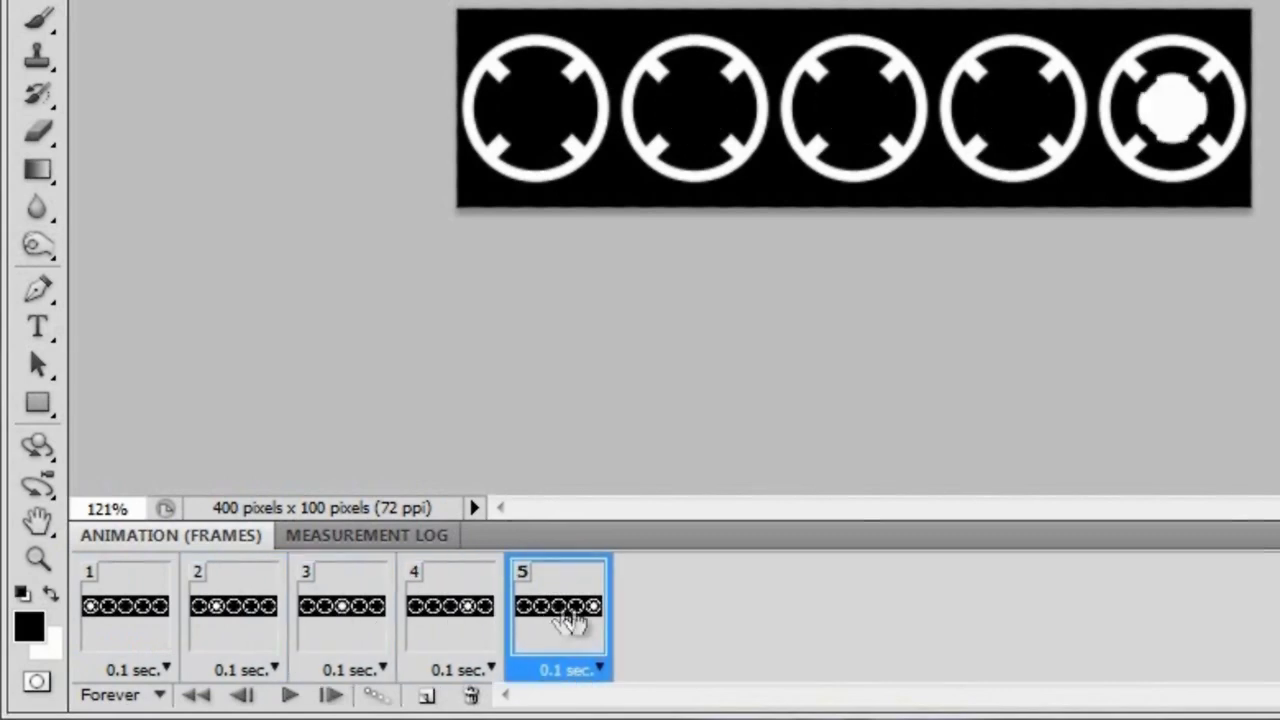
left_click(133, 618)
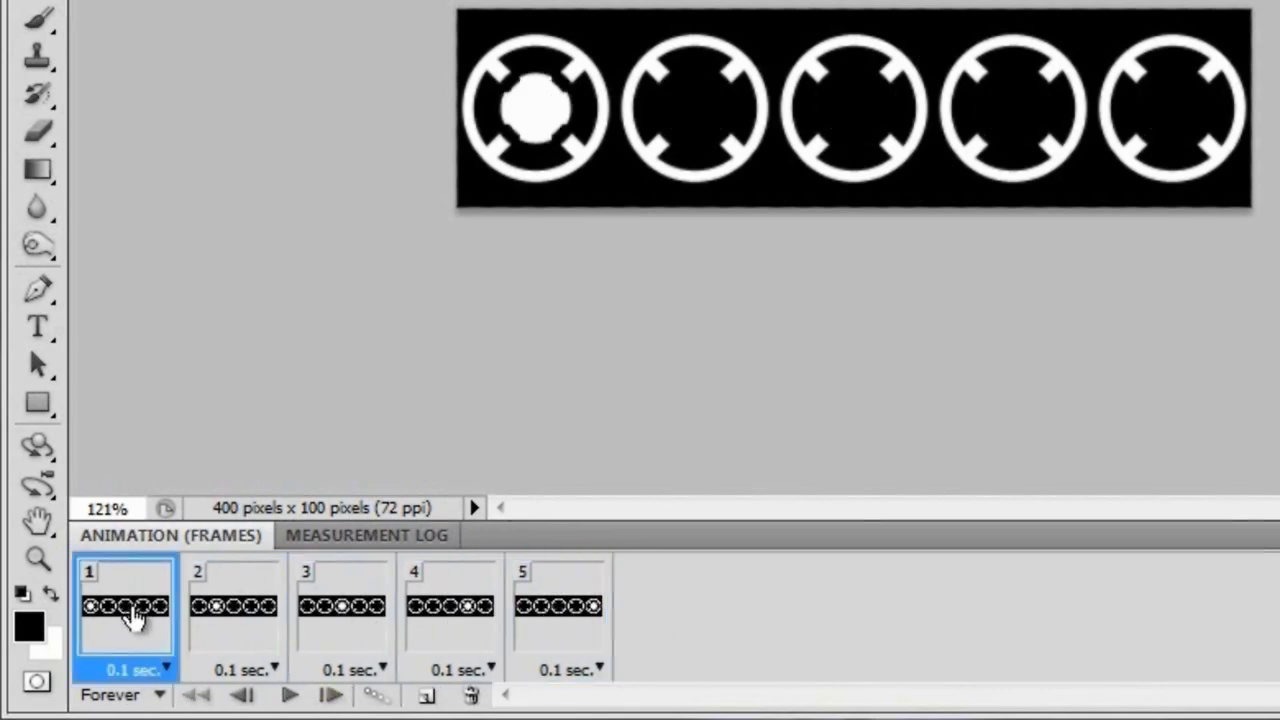
Check the animation's looping options, play it, stop playback and reselect frame 1
left_click(158, 697)
left_click(158, 697)
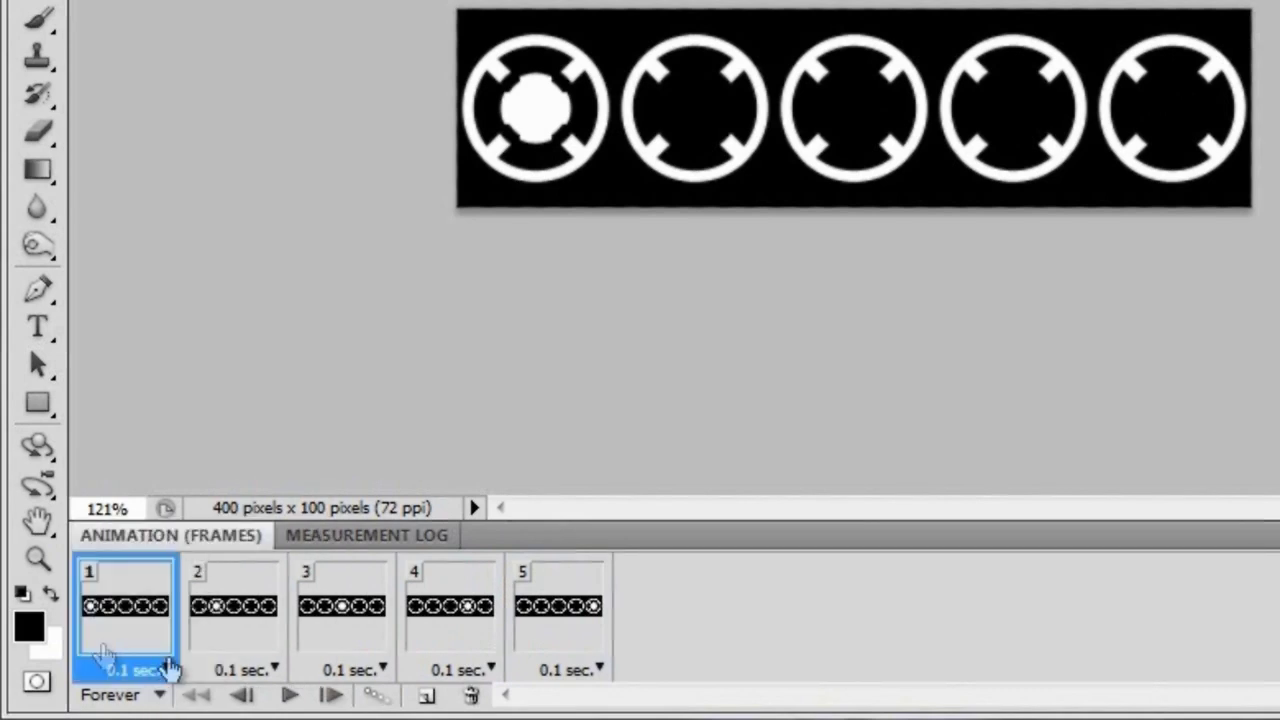
left_click(290, 698)
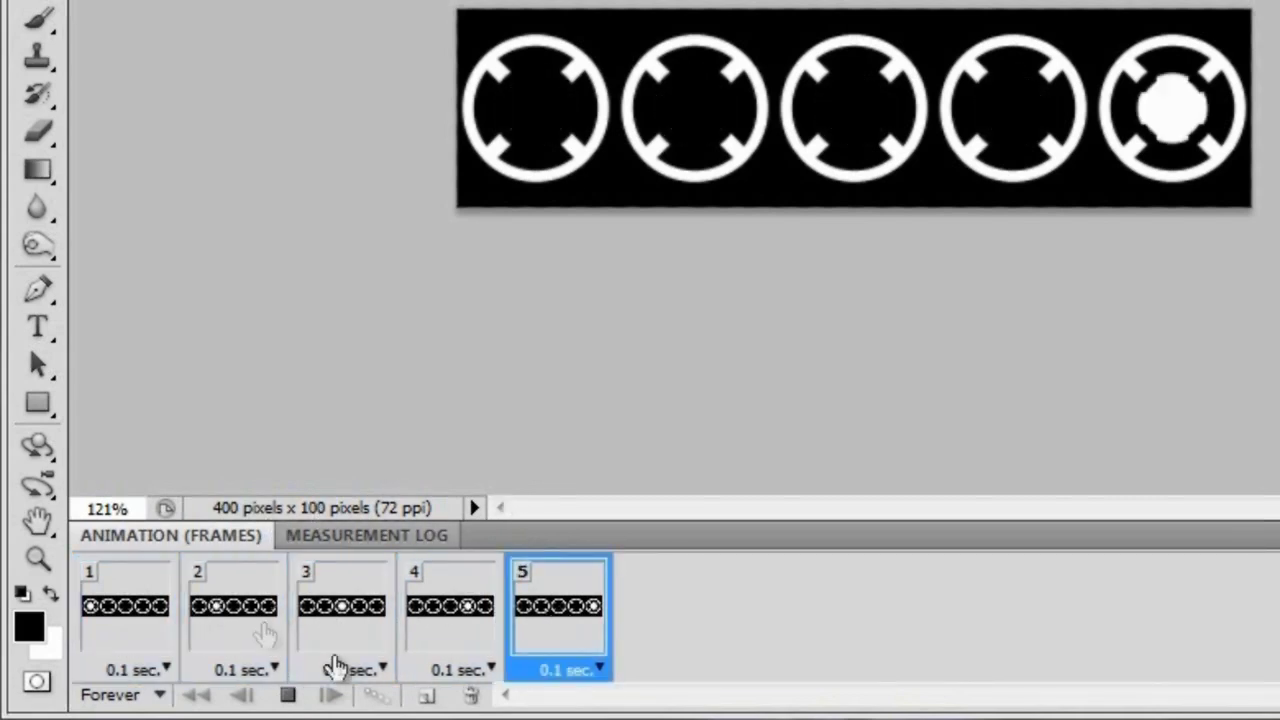
left_click(288, 695)
left_click(118, 630)
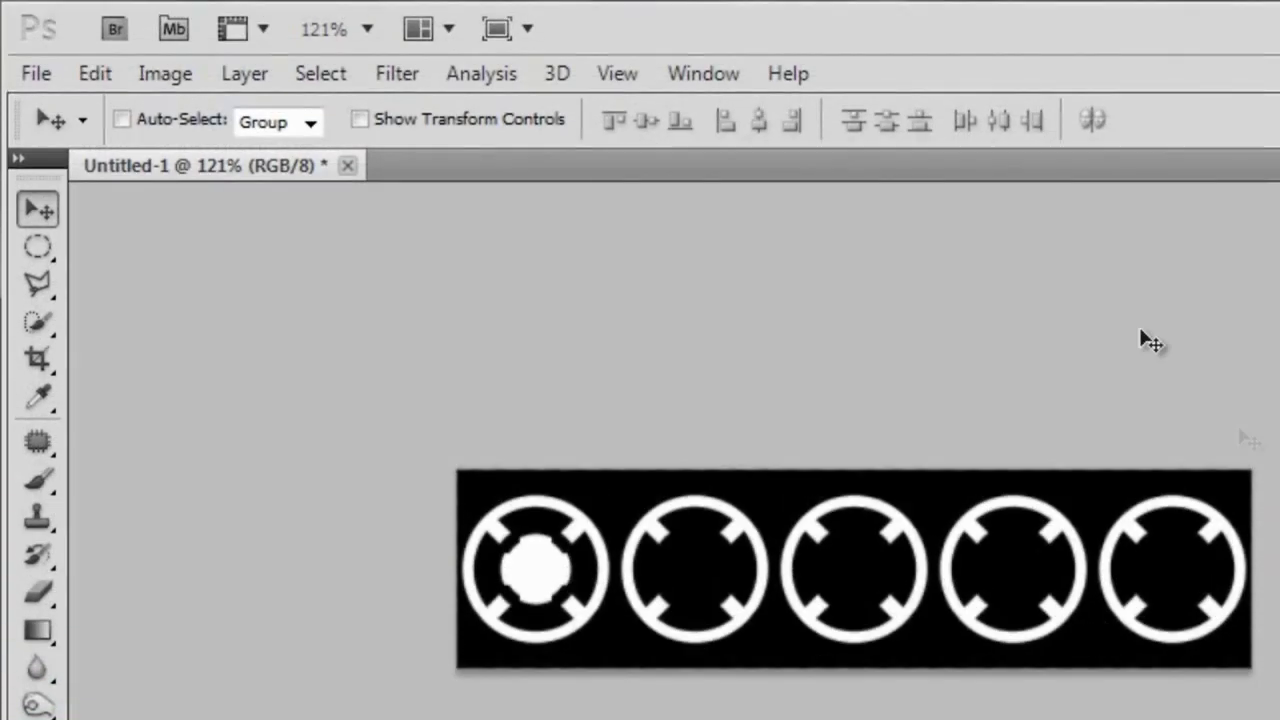
Check where the Animation window is enabled, look at the Measurement Log, and return to the animation frames
left_click(694, 77)
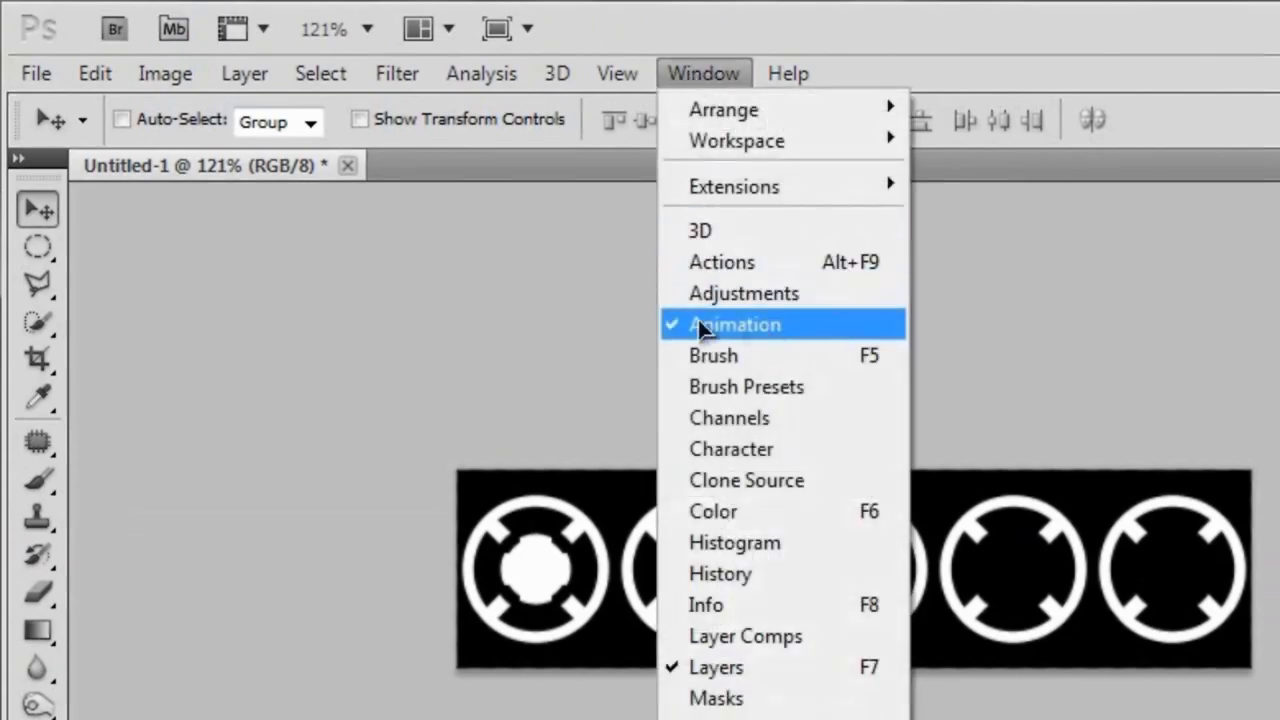
left_click(607, 195)
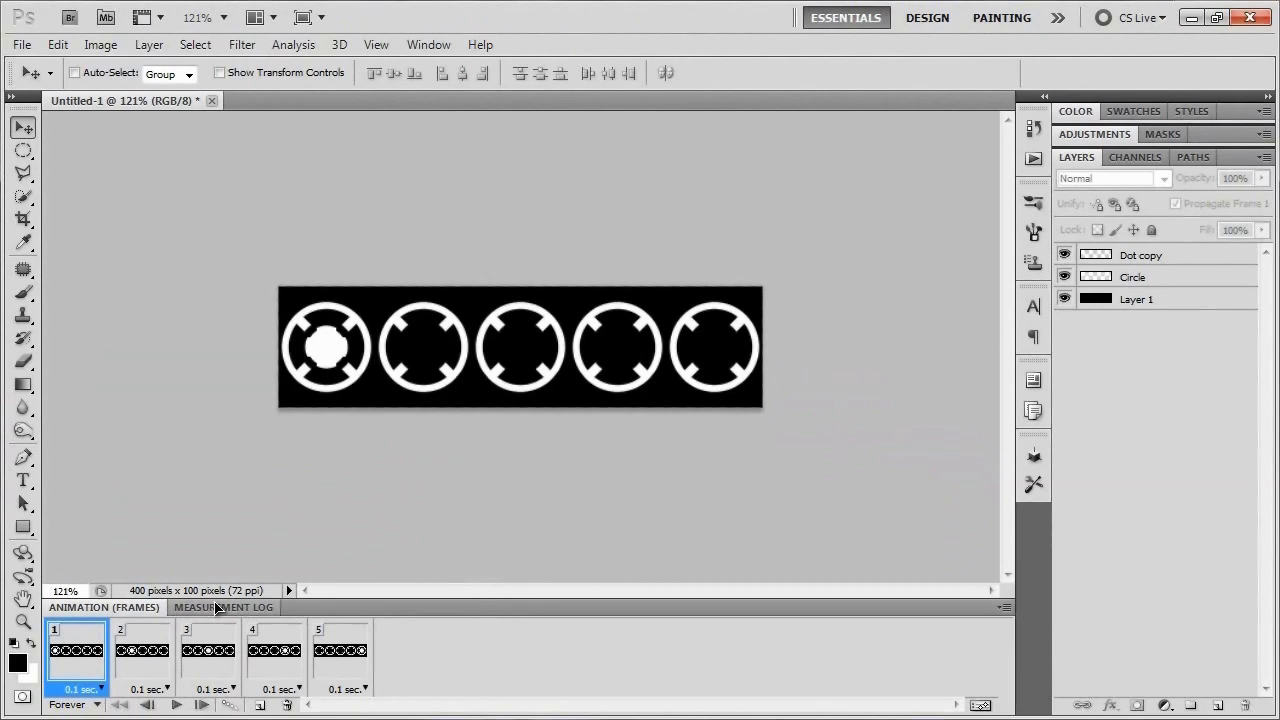
left_click(258, 607)
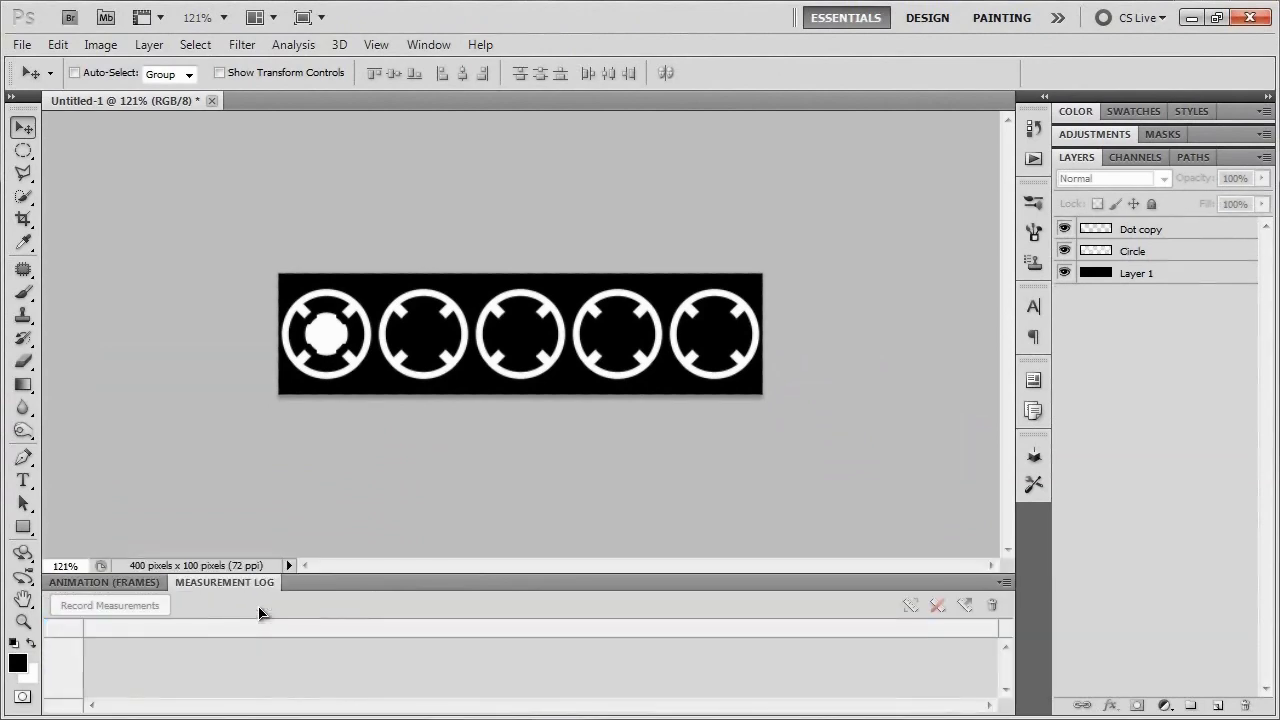
left_click(104, 584)
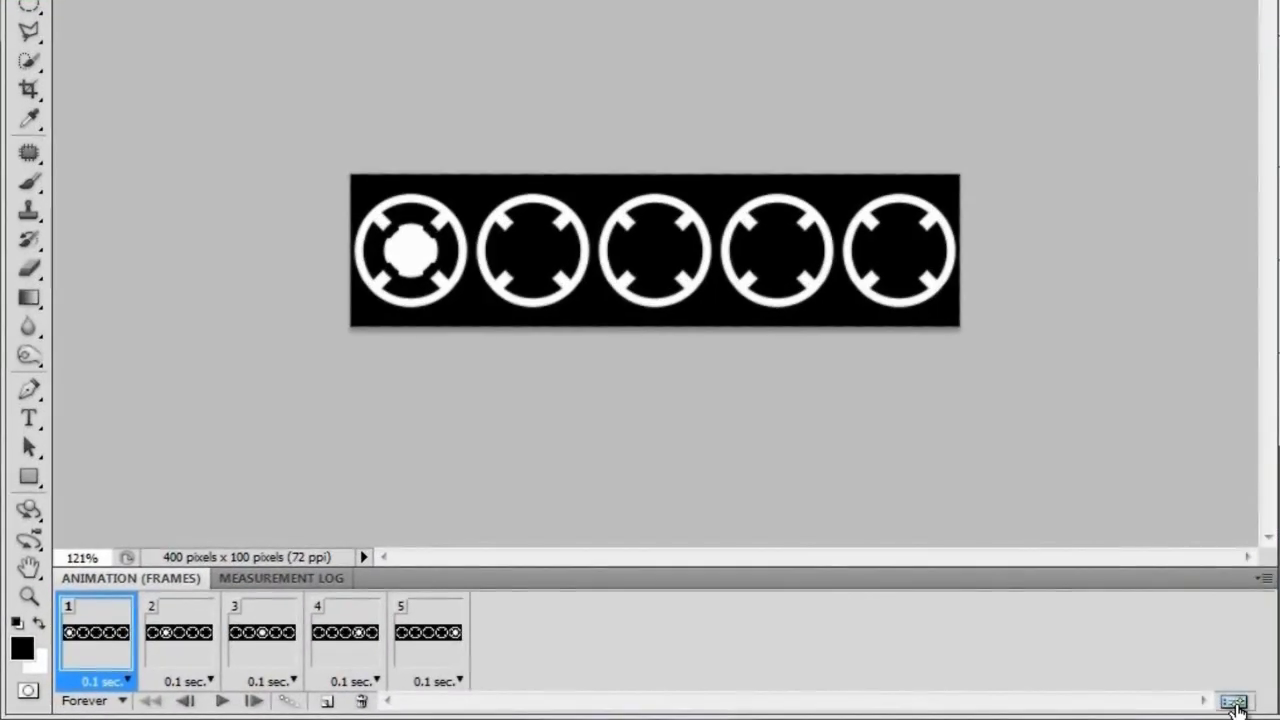
Examine the animation in timeline view with the properties of the Dot copy and Circle layers expanded
left_click(1234, 702)
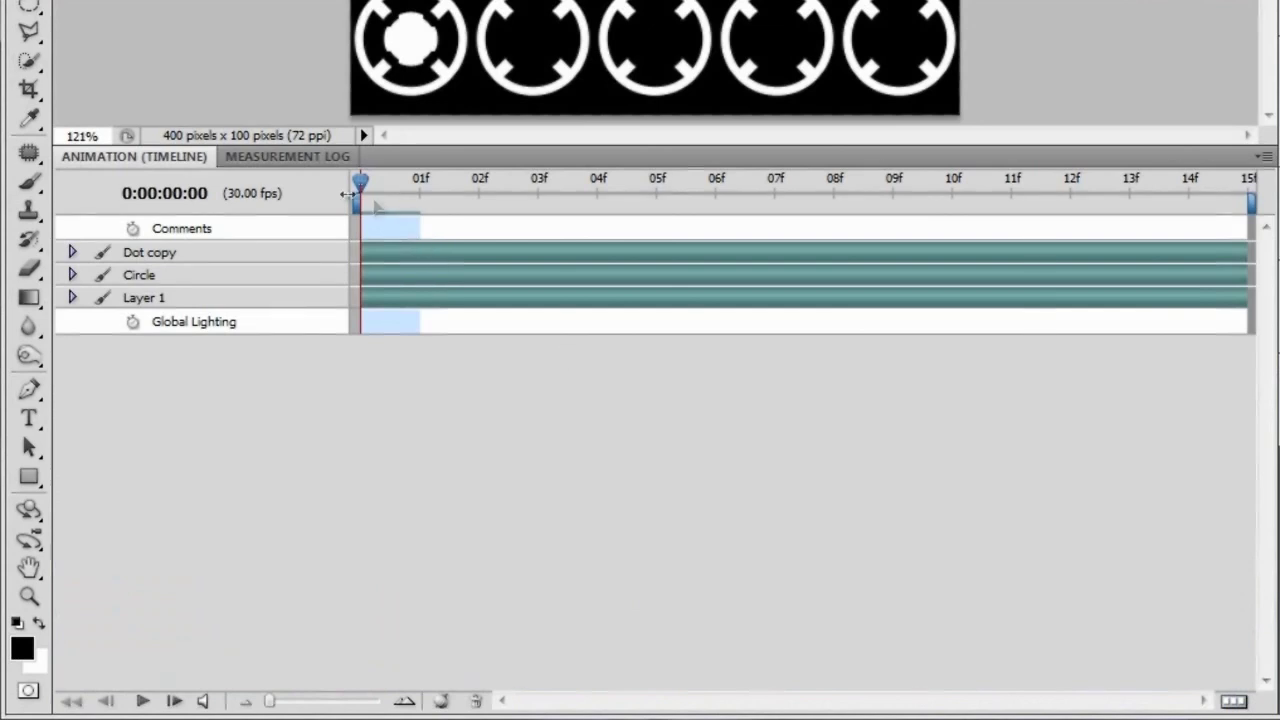
left_click(72, 253)
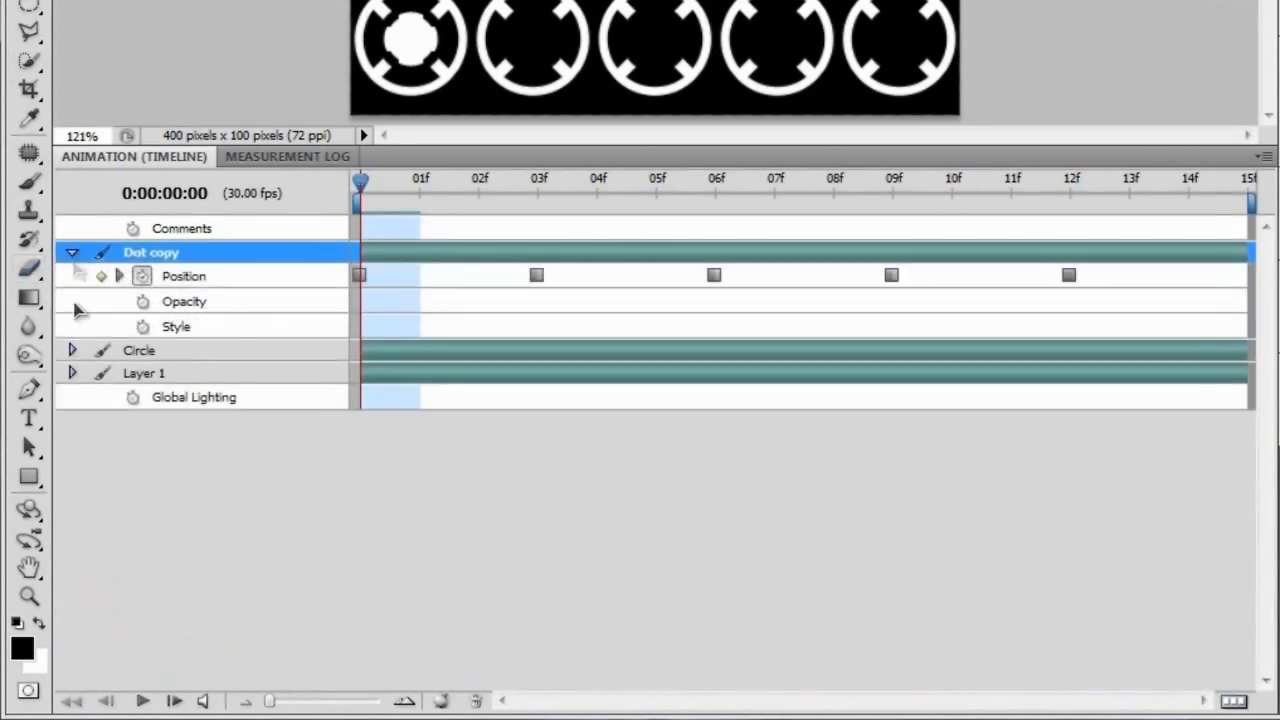
left_click(72, 350)
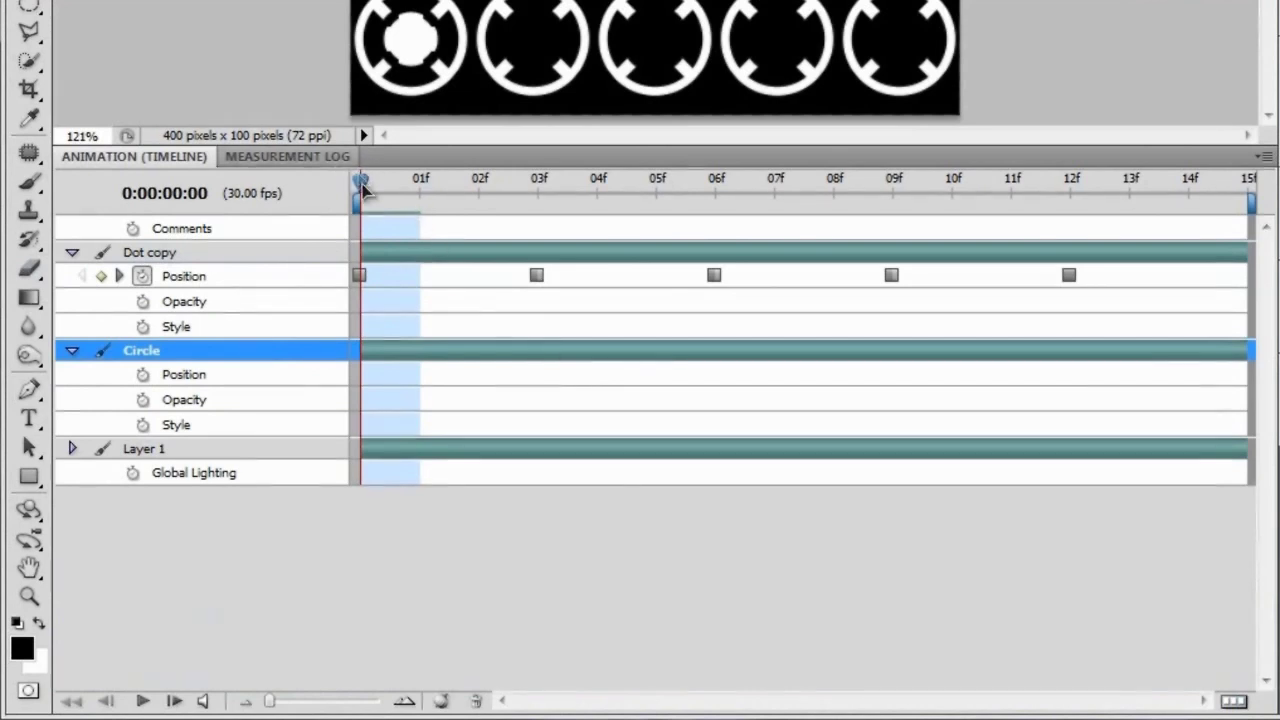
left_click_drag(363, 190, 306, 200)
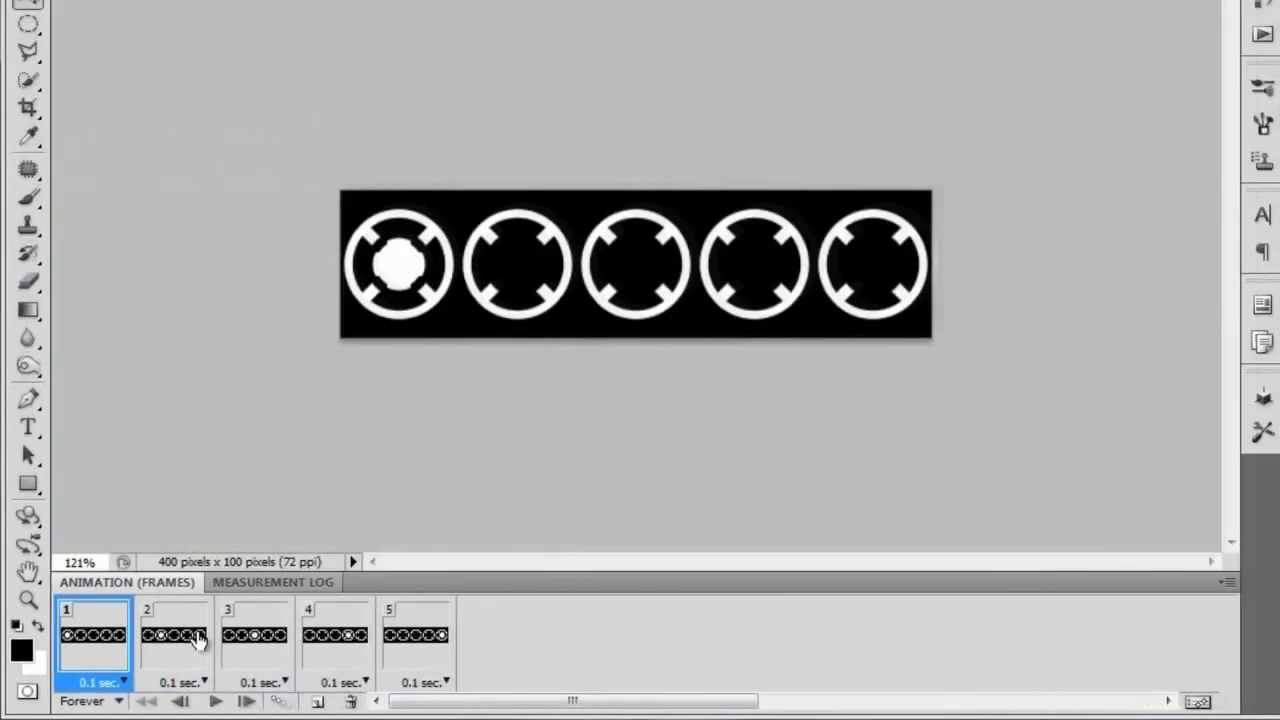
Review frames 2, 3, 4 and 5 of the animation in frame view and end on frame 1
left_click(197, 640)
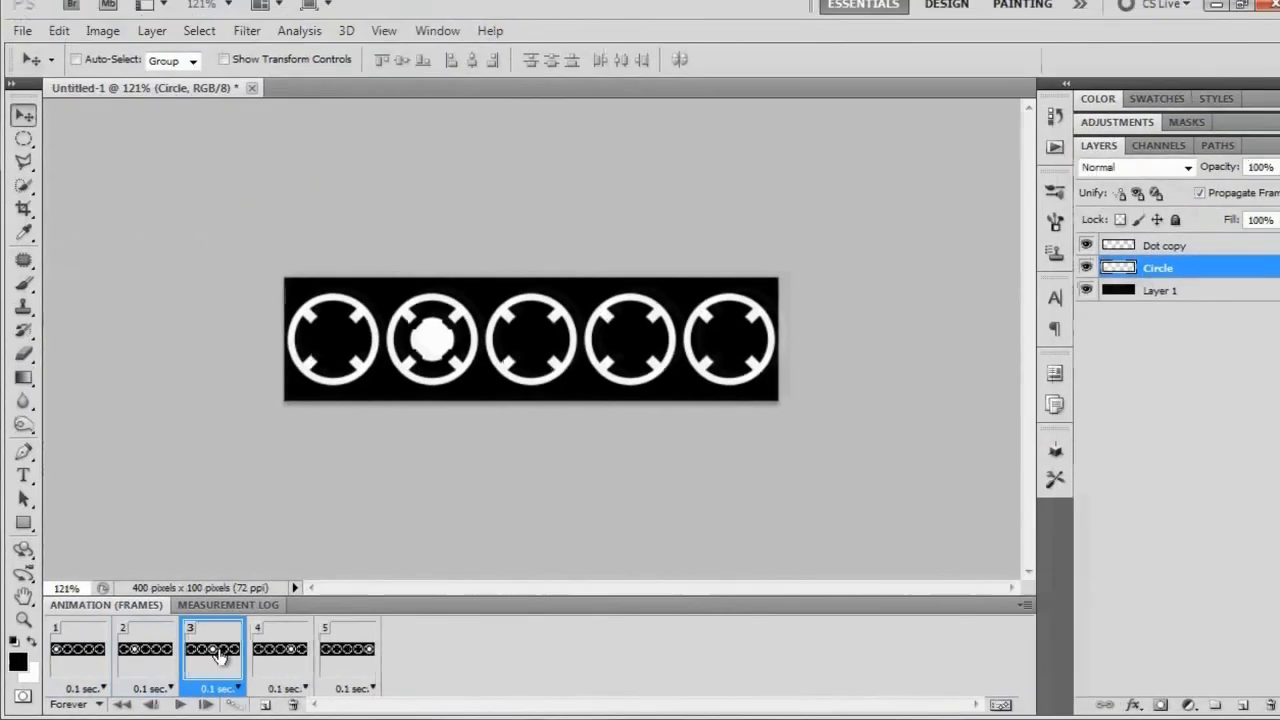
left_click(254, 641)
left_click(330, 641)
left_click(409, 647)
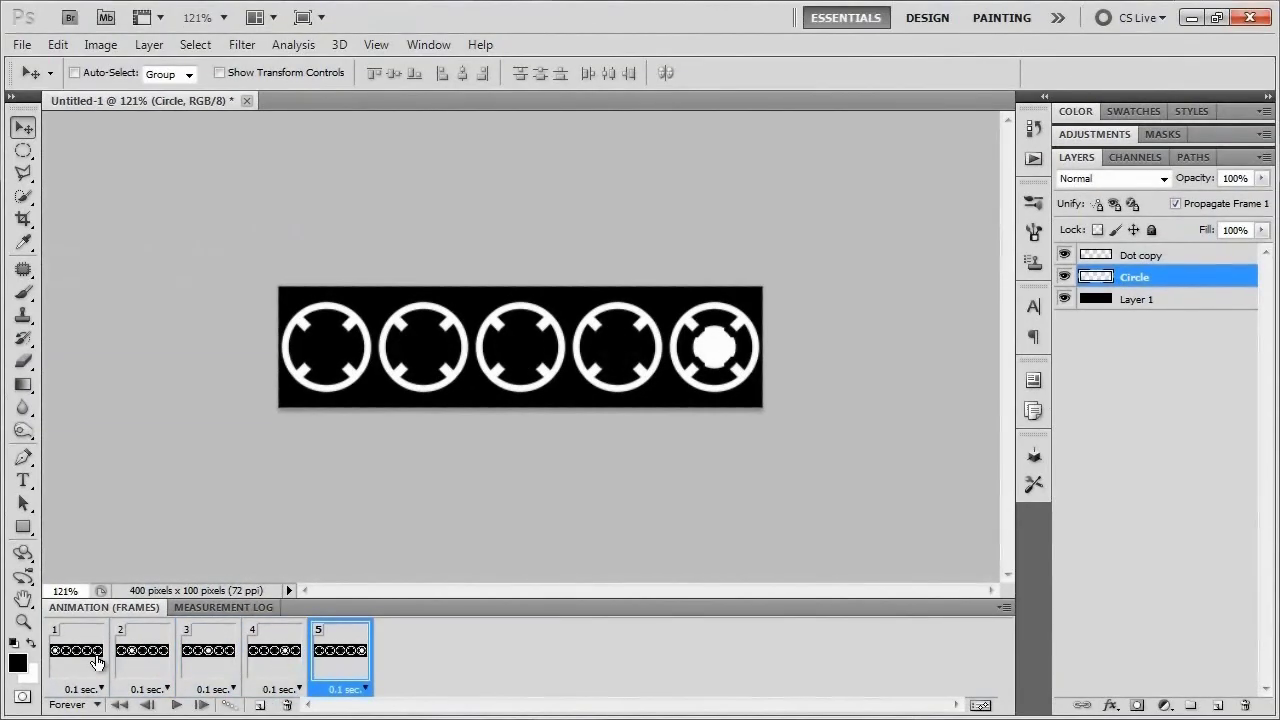
left_click(97, 662)
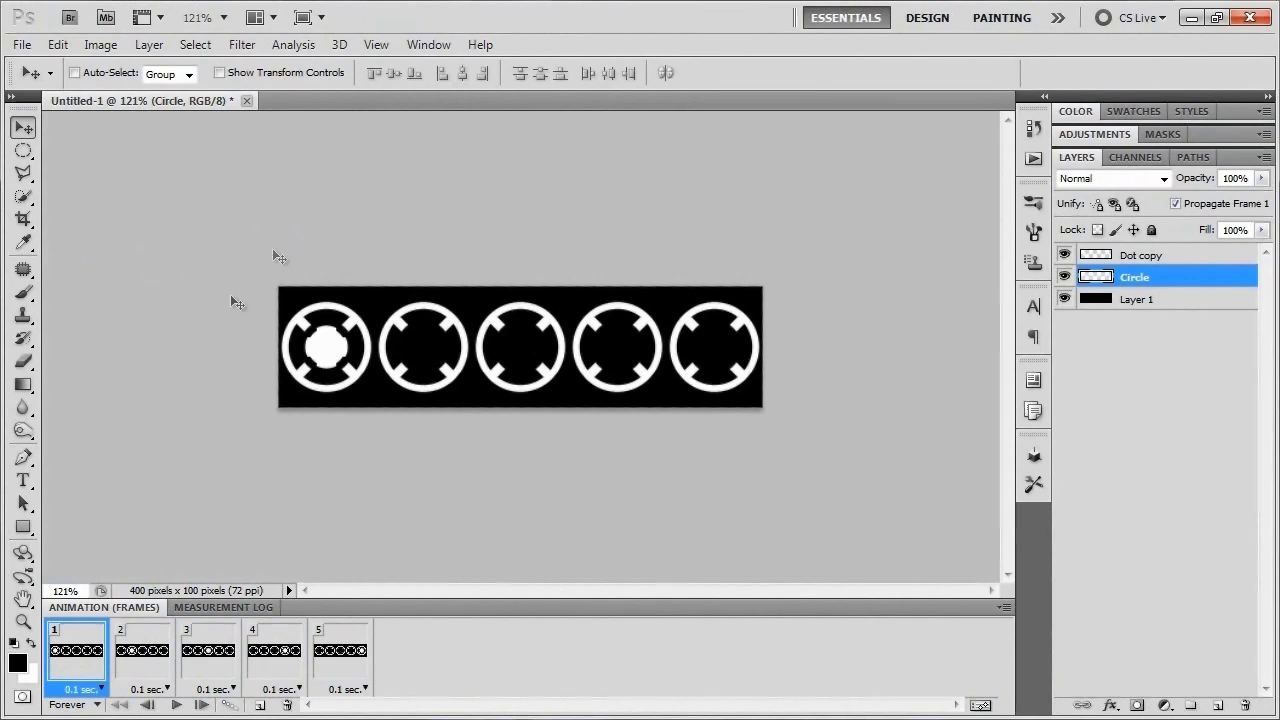
Create a new 480 by 100 pixel document at 72 pixels/inch in RGB Color with a transparent background
left_click(21, 44)
key("Escape")
key("ctrl+n")
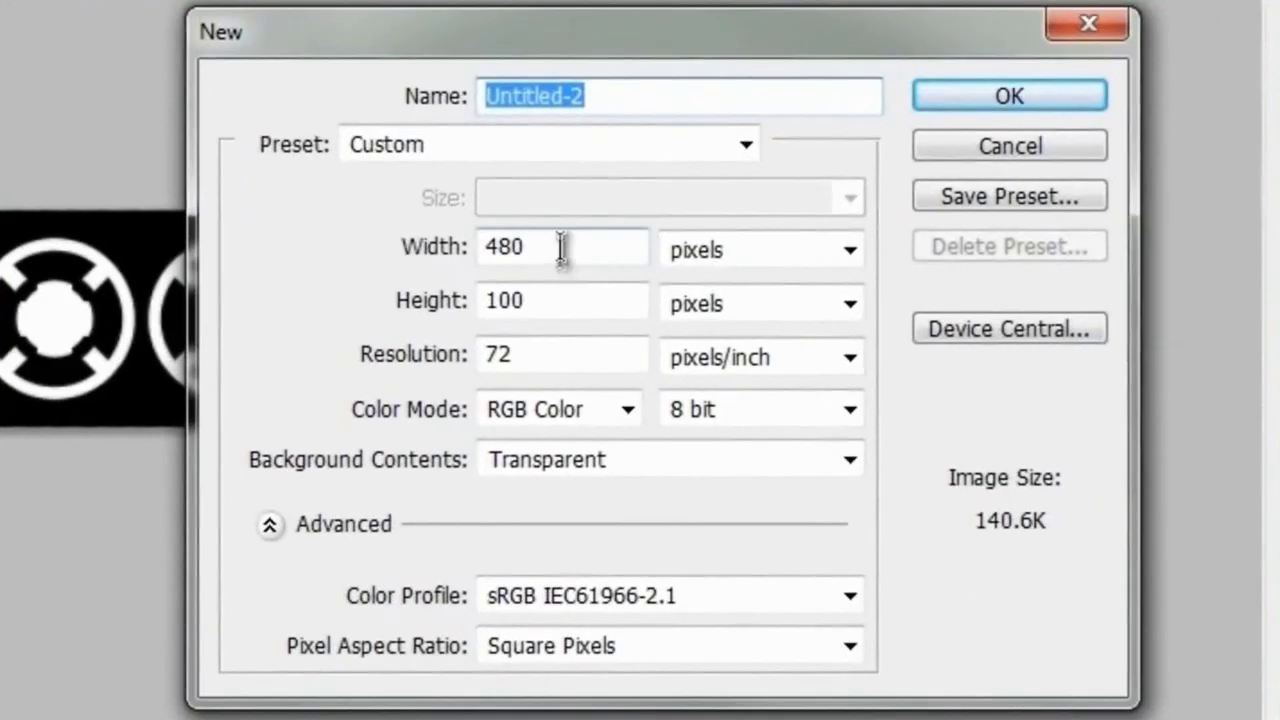
left_click(578, 302)
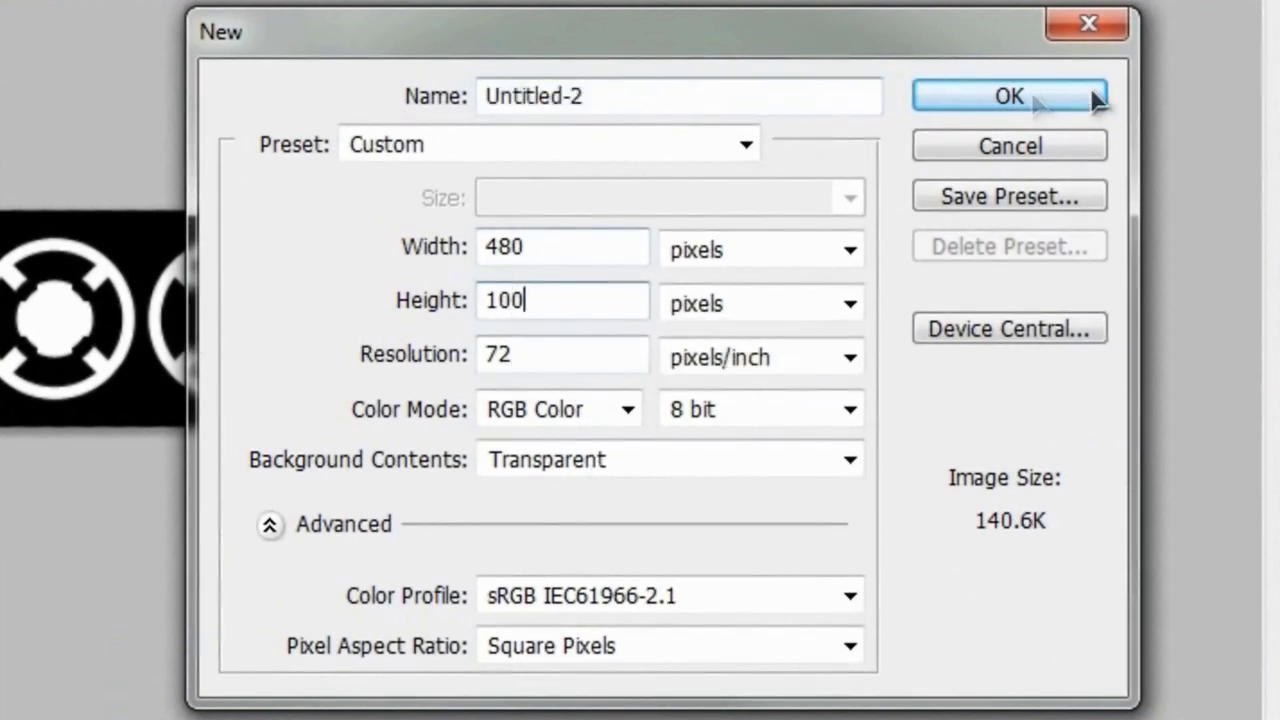
left_click(1034, 90)
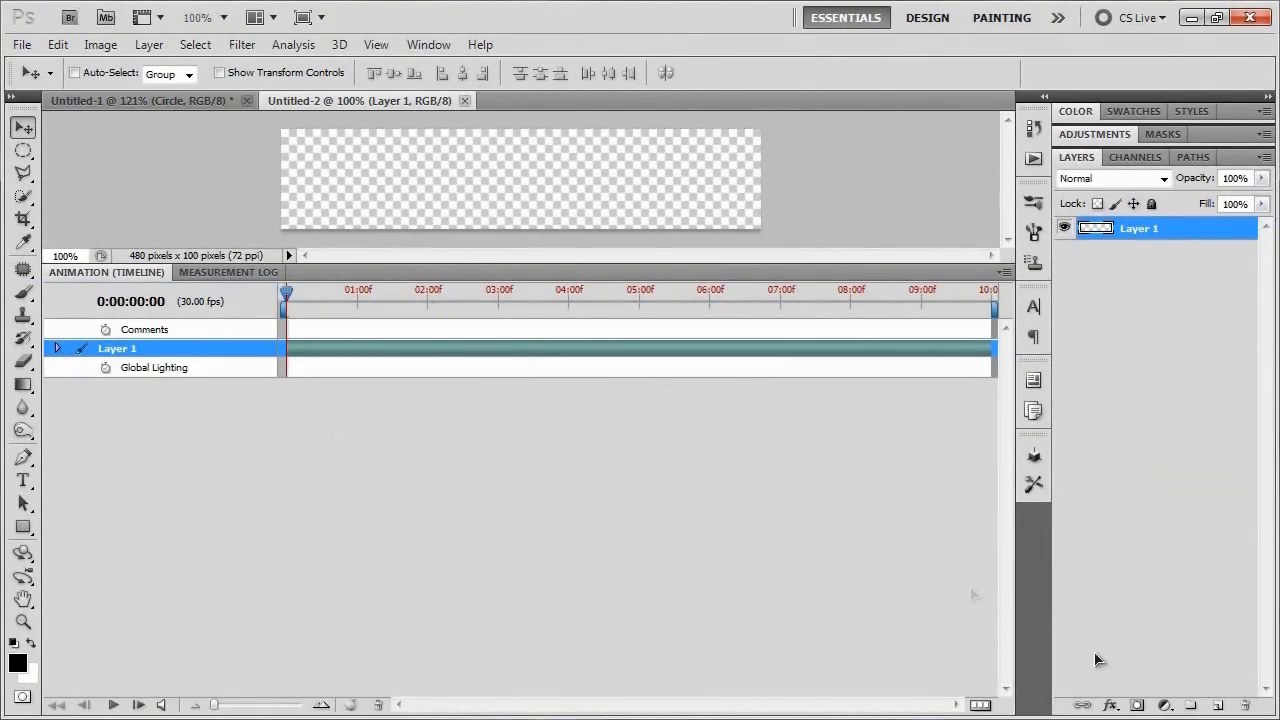
Switch the new document's animation from timeline to frames and fill Layer 1 with black
left_click(979, 706)
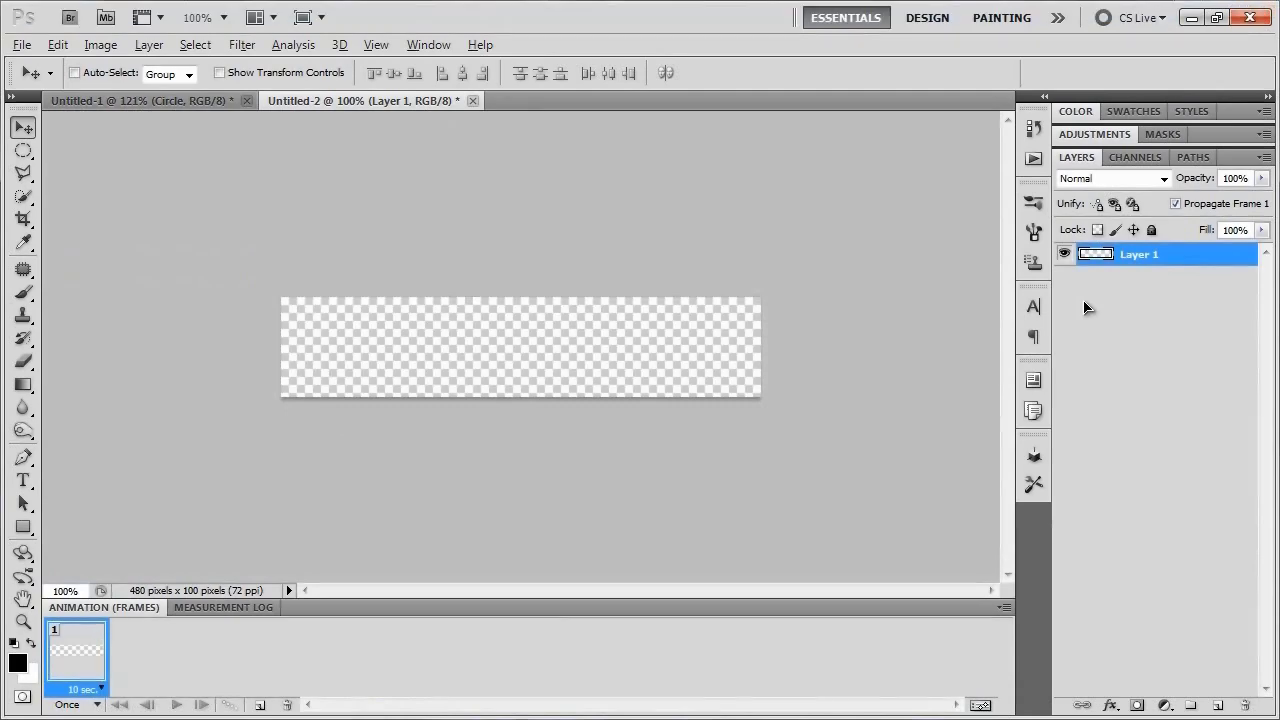
key("alt+BackSpace")
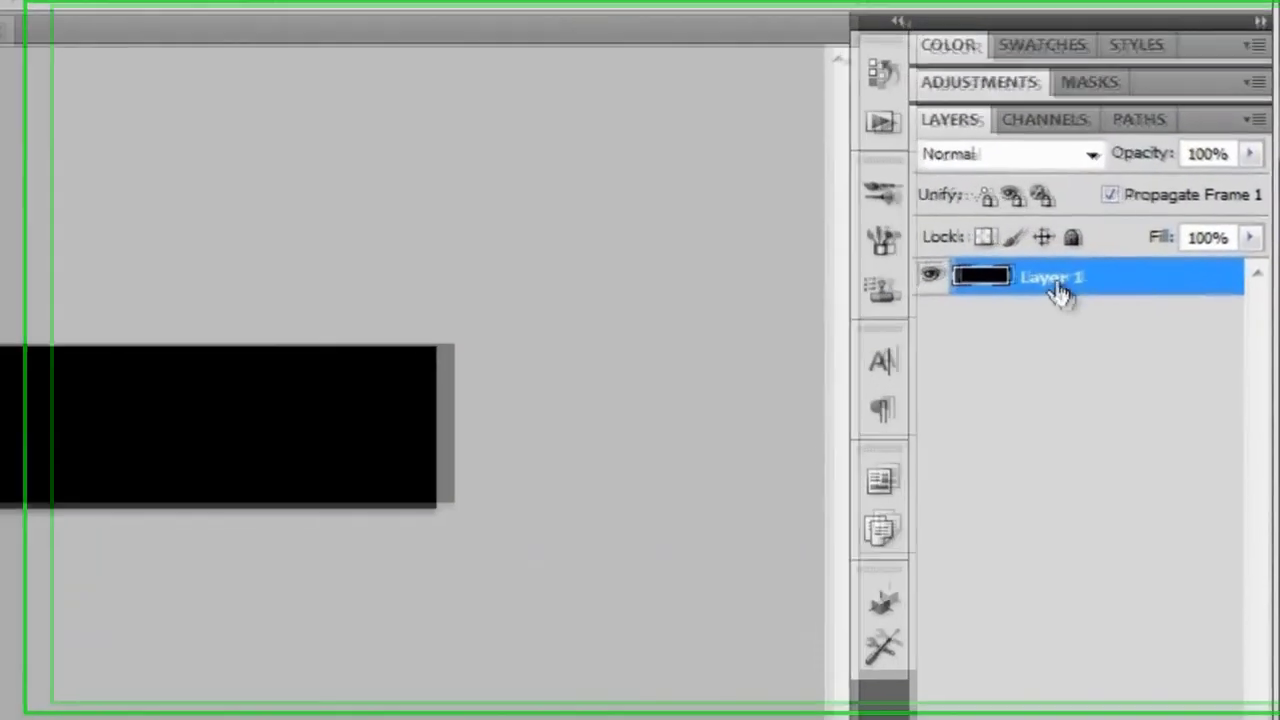
Rename the black-filled Layer 1 to "background"
double_click(1141, 255)
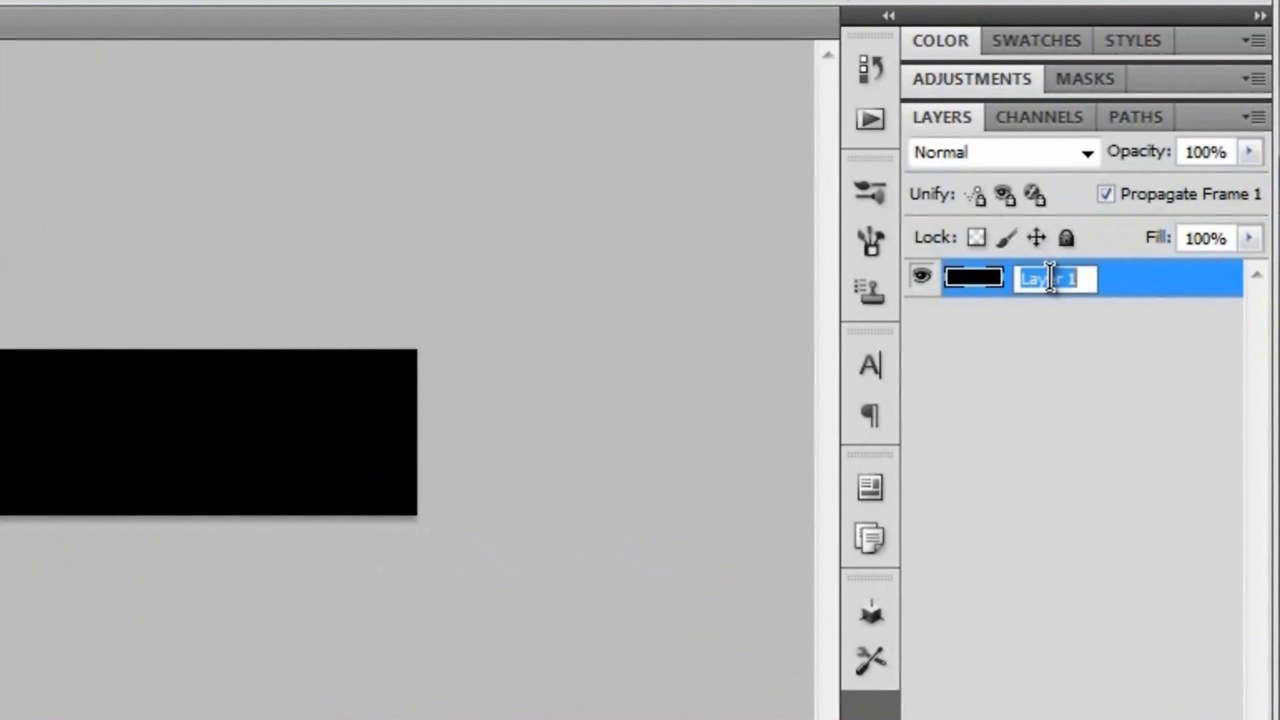
type("background")
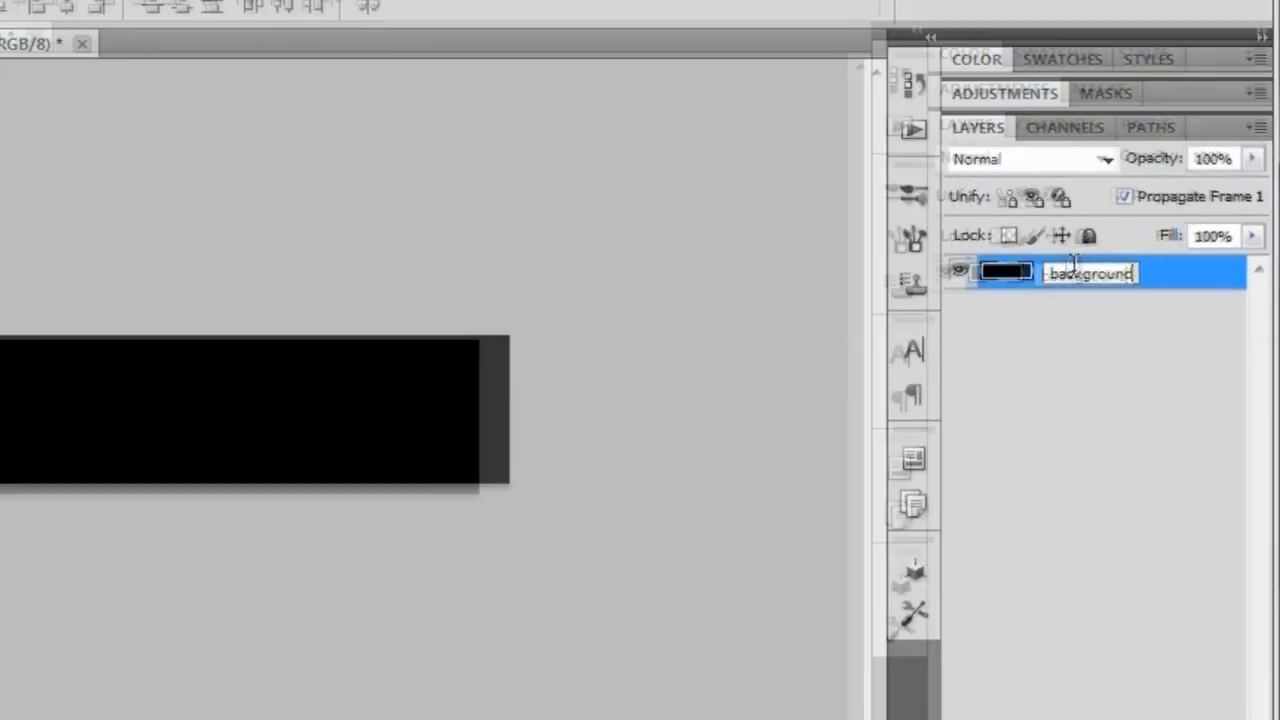
key("Return")
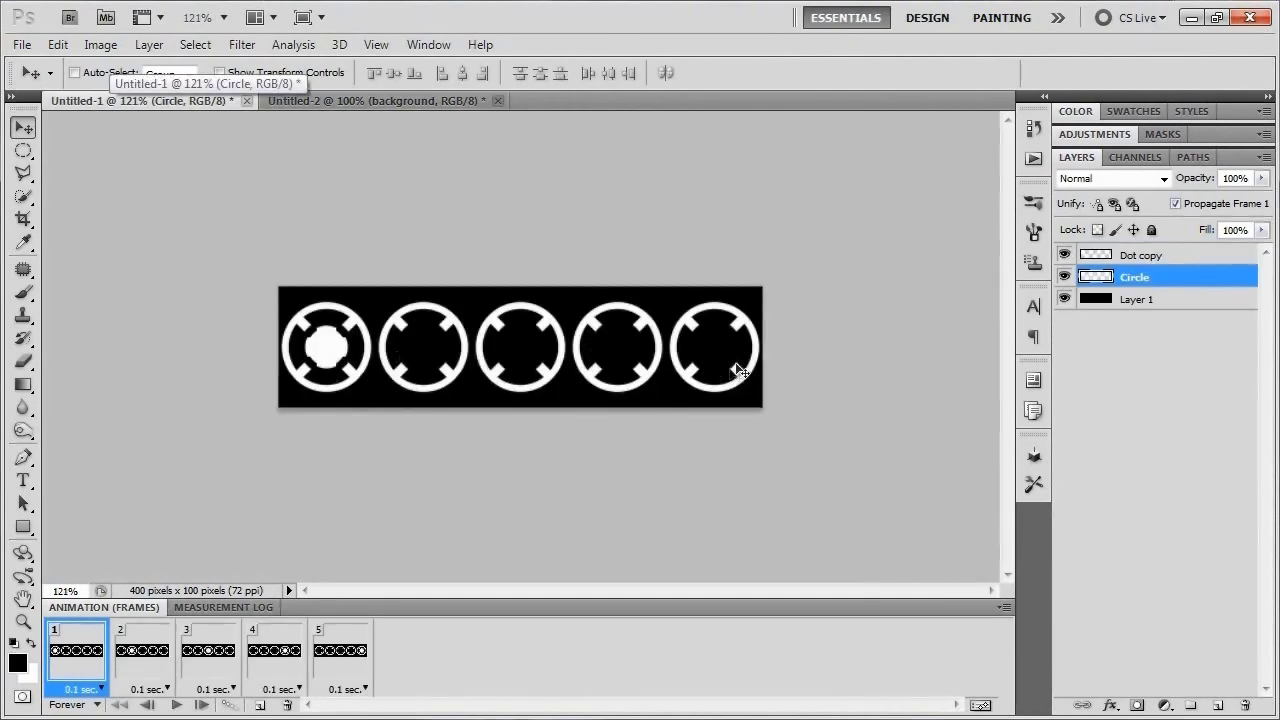
Return to the Untitled-2 document and show the rulers around its canvas
left_click(398, 101)
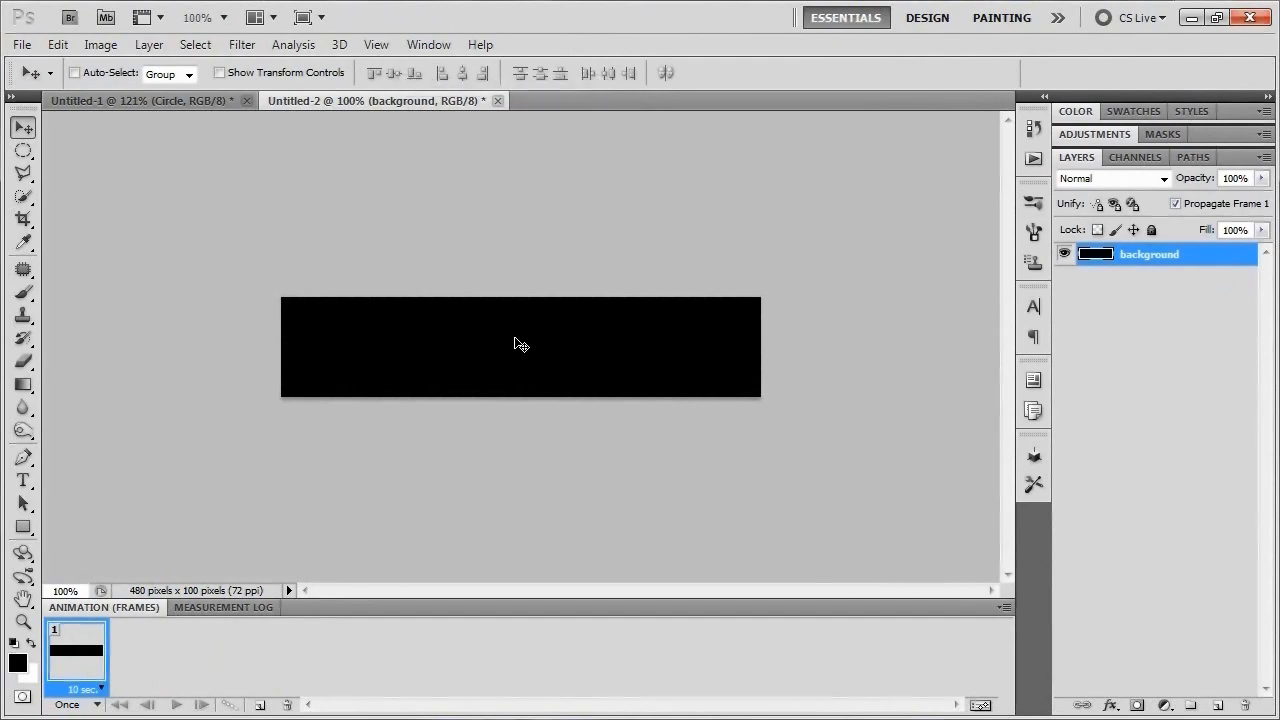
key("ctrl+r")
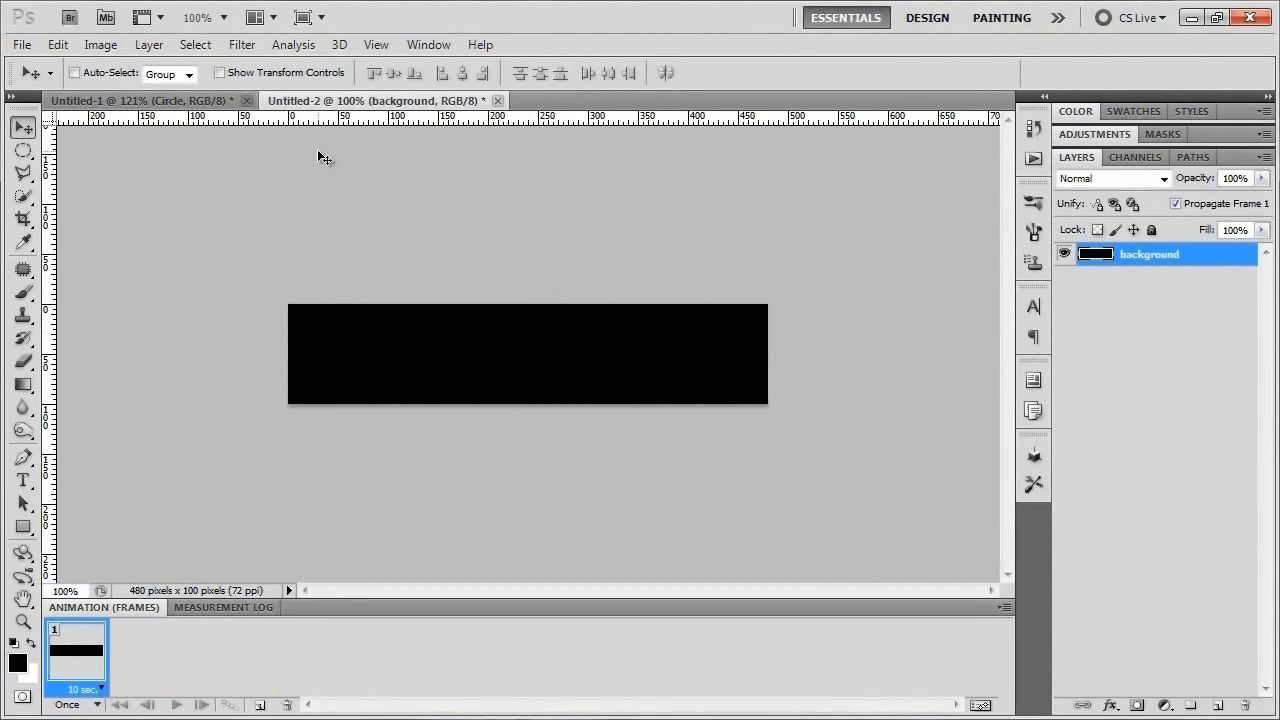
right_click(503, 121)
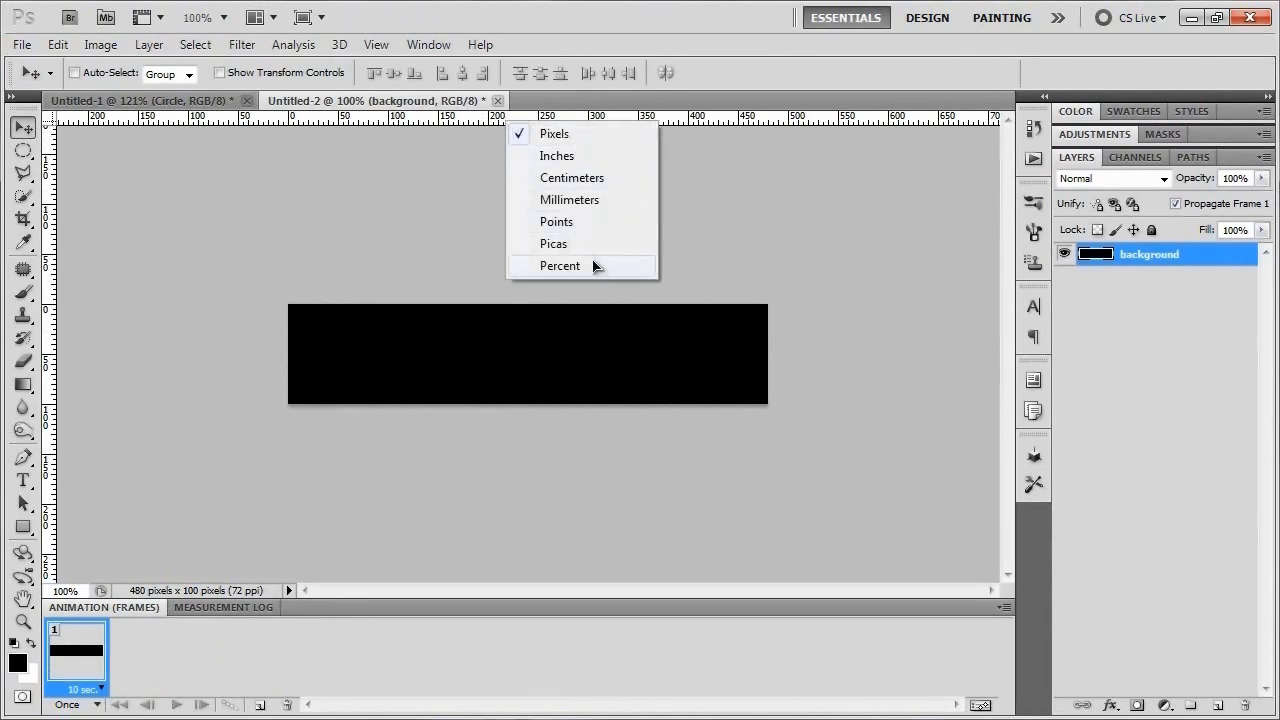
left_click(566, 134)
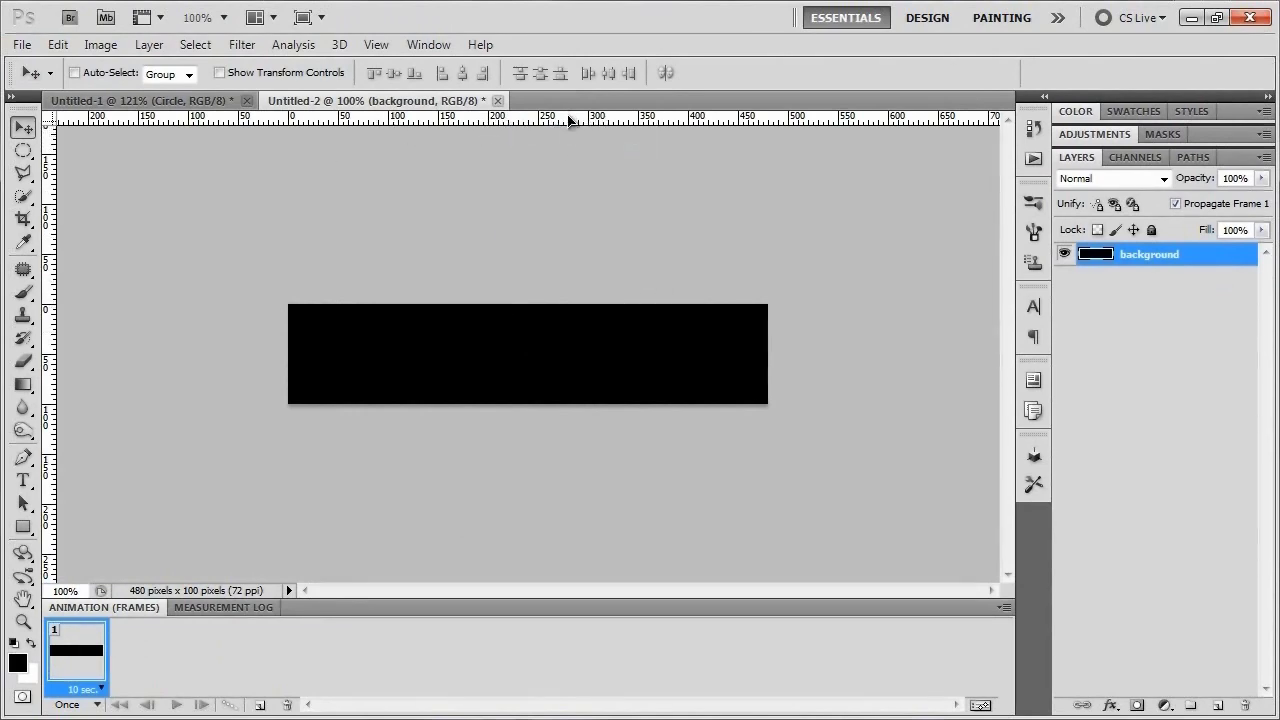
left_click_drag(563, 123, 535, 355)
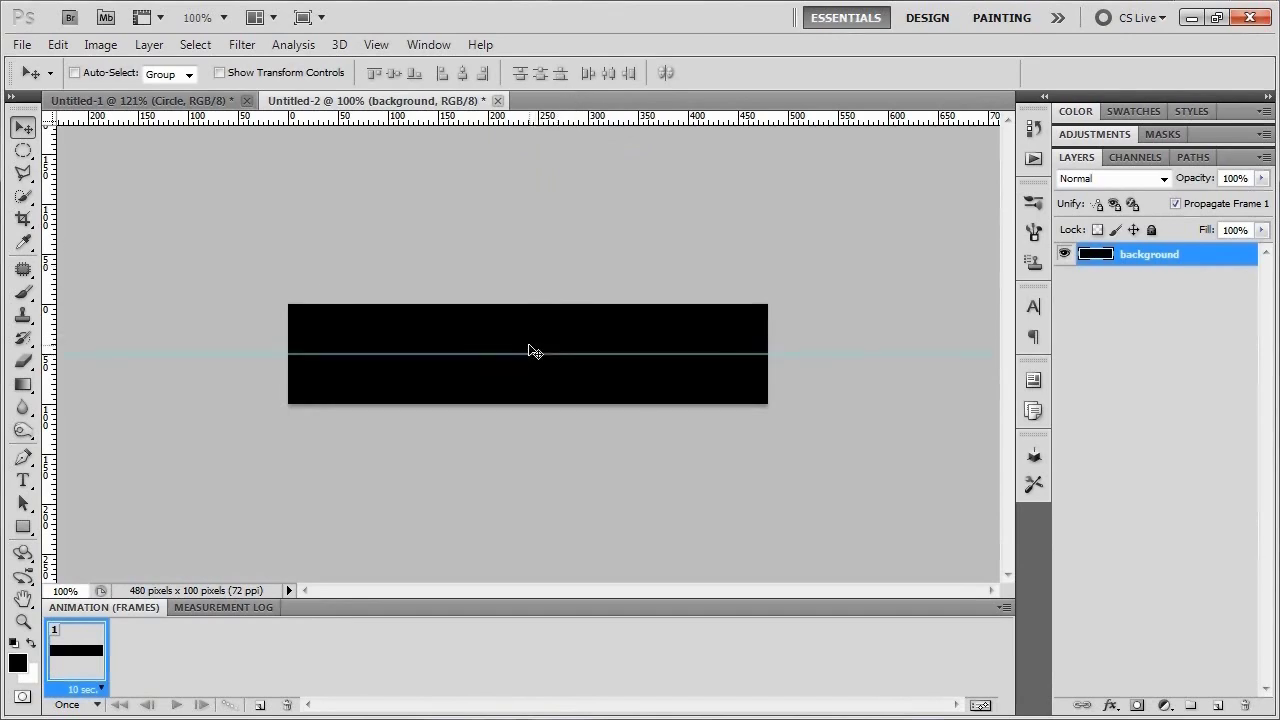
left_click_drag(50, 348, 529, 372)
key("ctrl+alt+z")
key("ctrl+alt+z")
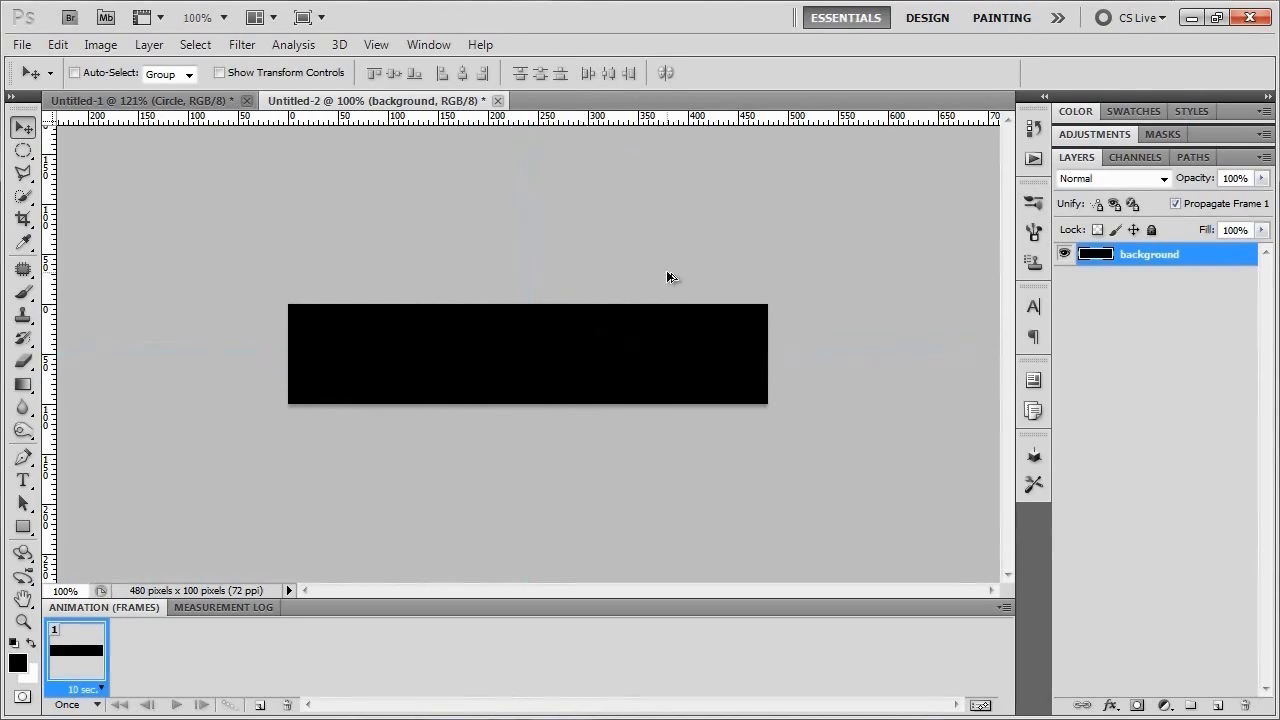
key("ctrl+r")
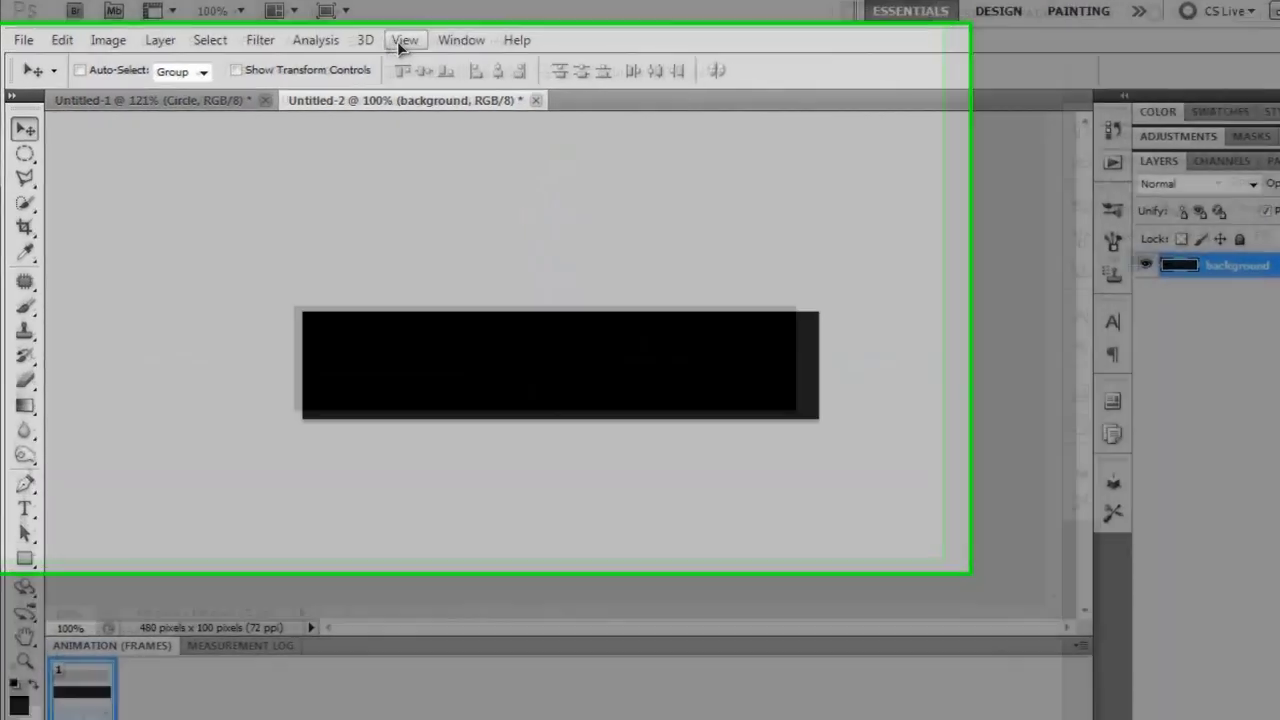
Add a horizontal guide at 50% of the canvas height by entering its exact position
left_click(378, 46)
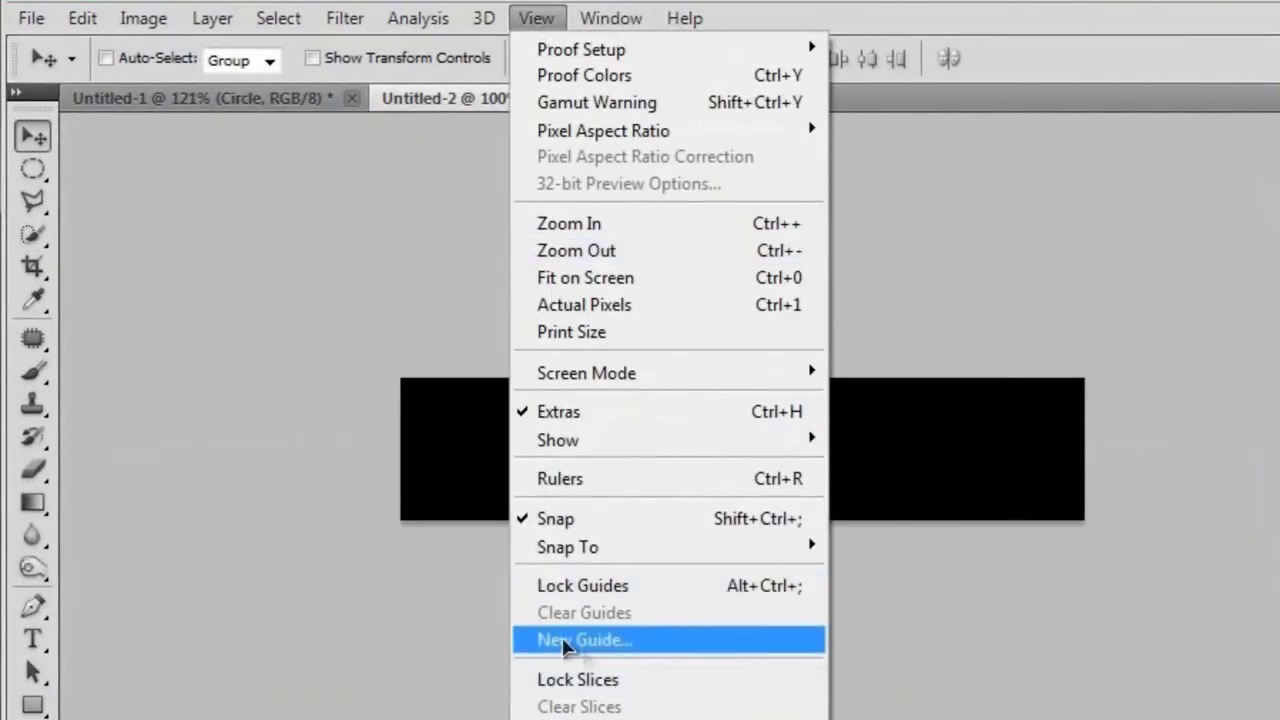
left_click(628, 645)
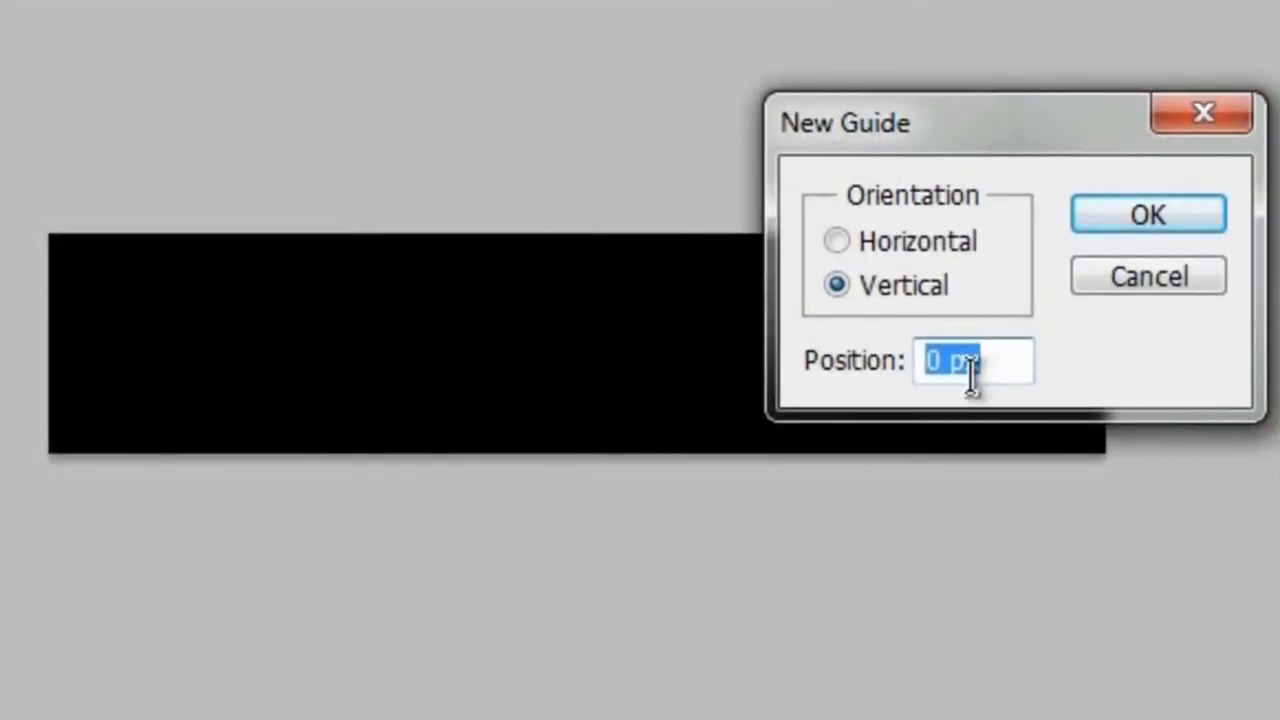
left_click(947, 360)
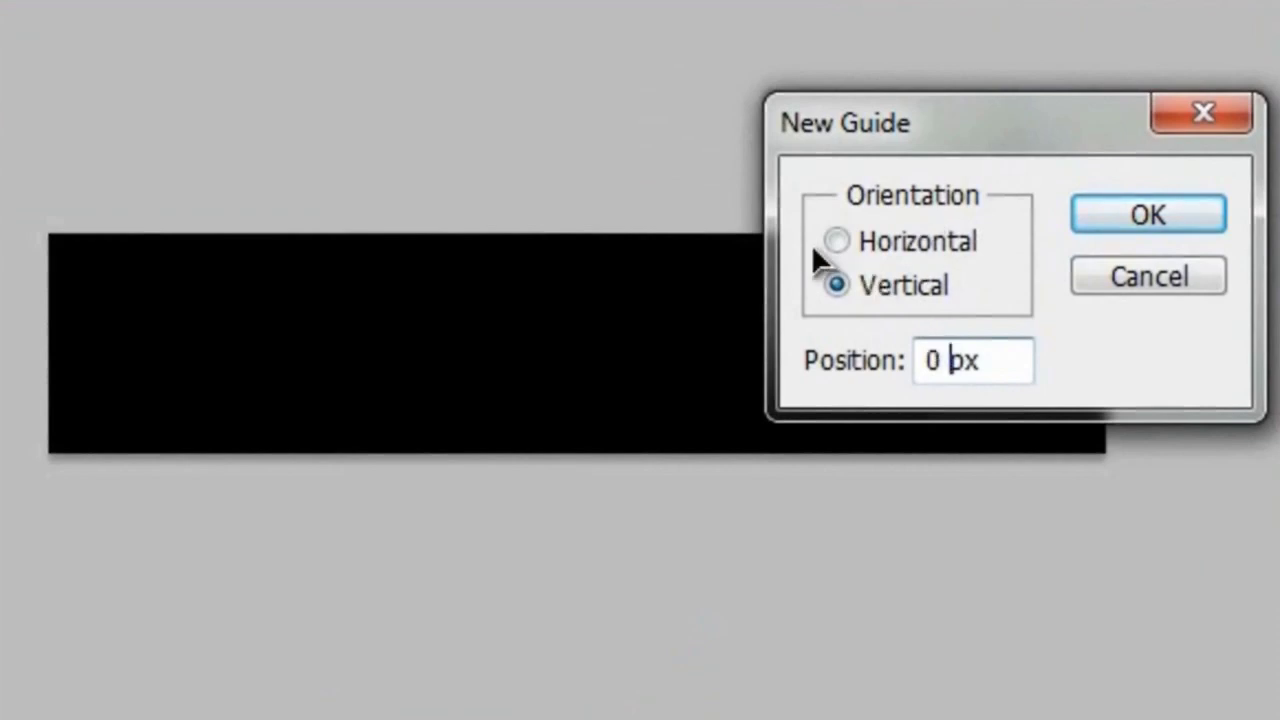
left_click(900, 244)
left_click(811, 378)
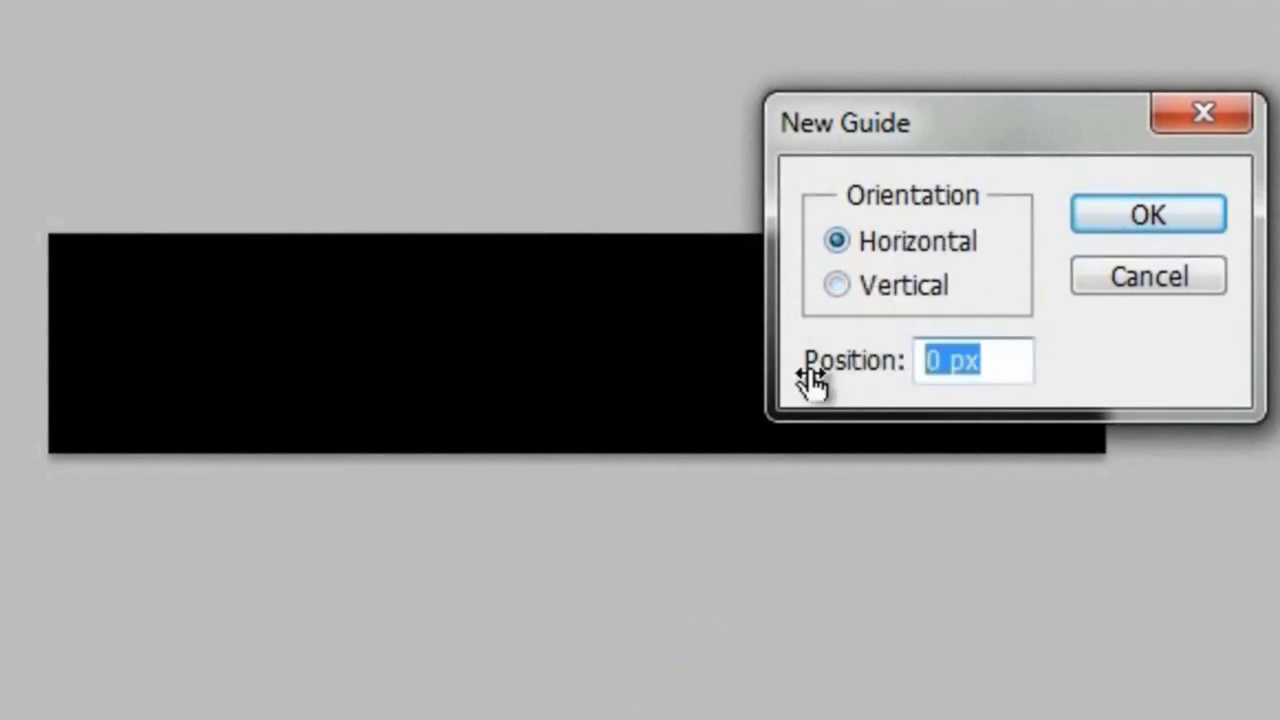
type("50")
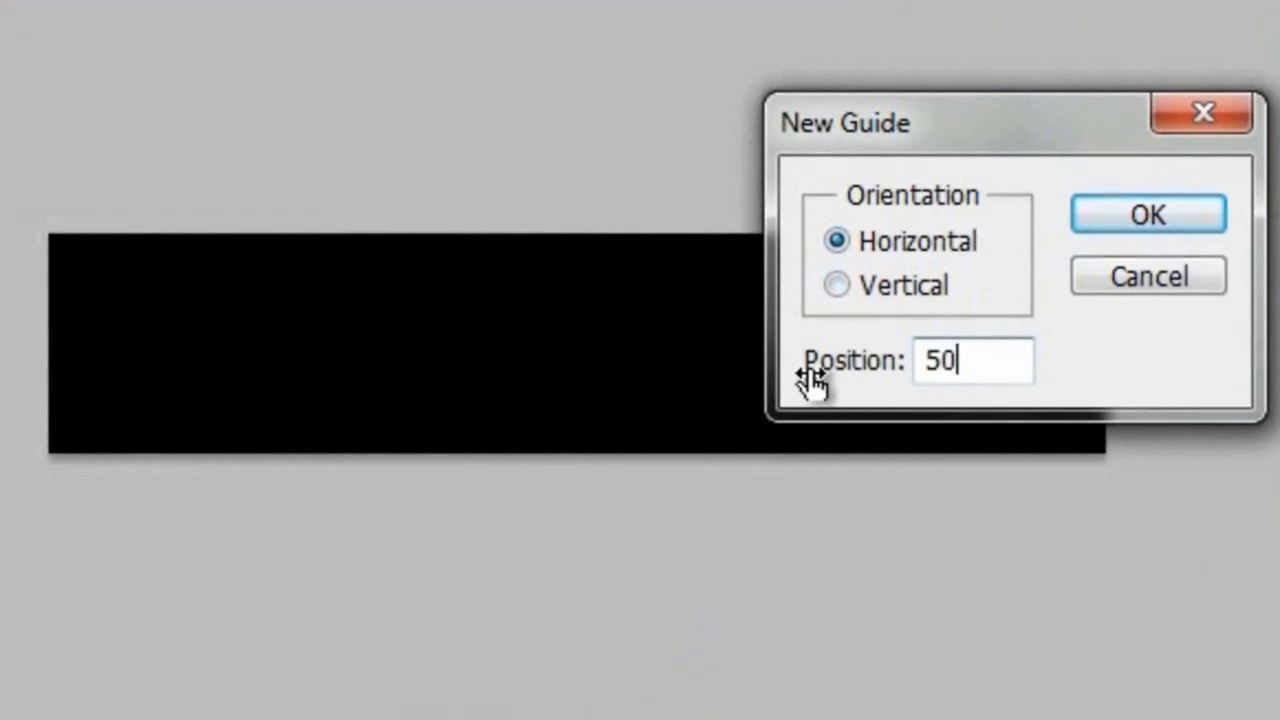
type("%")
key("Return")
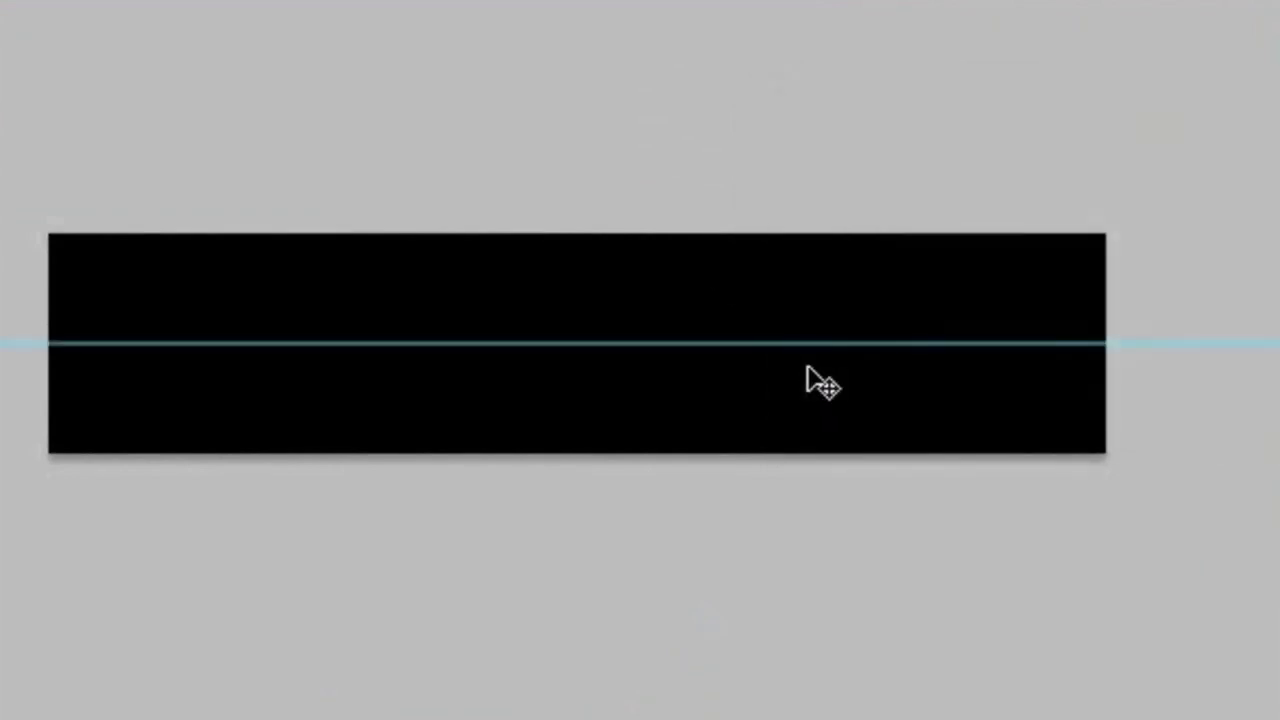
Add two vertical guides across the canvas at 80 px and 160 px
left_click(240, 0)
left_click(420, 643)
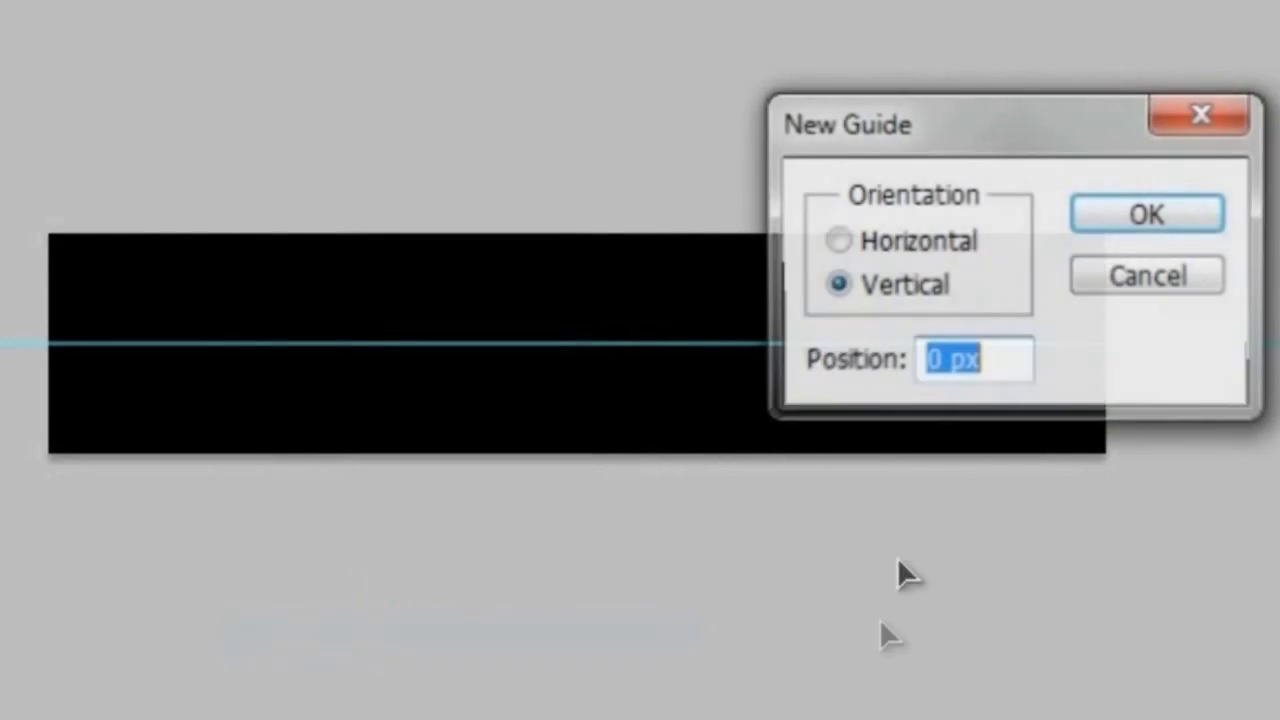
type("80")
key("Return")
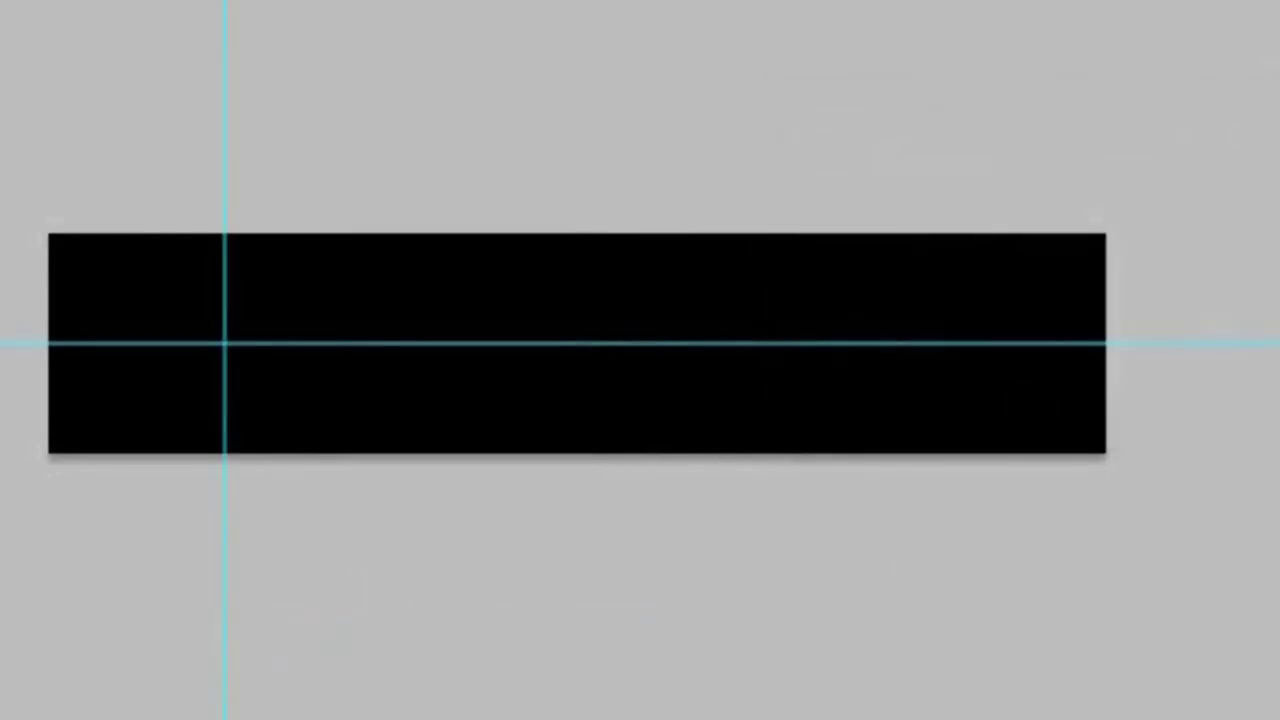
left_click(240, 0)
left_click(390, 655)
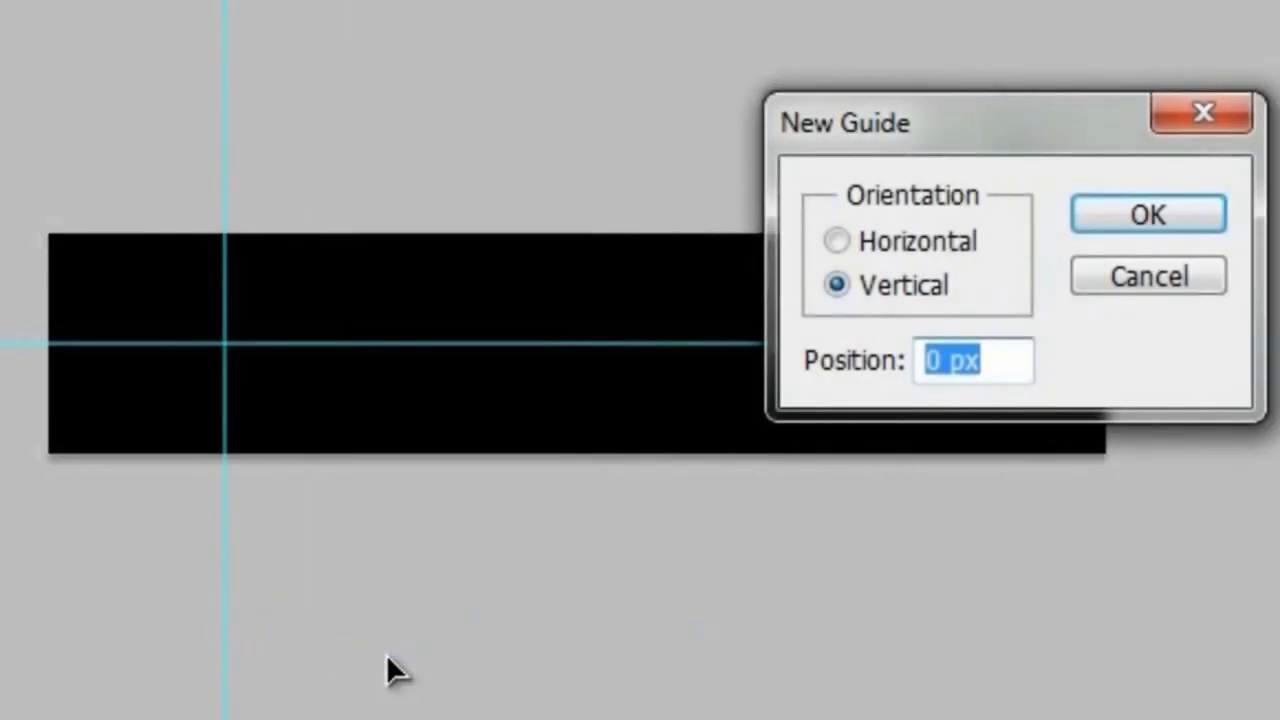
type("160")
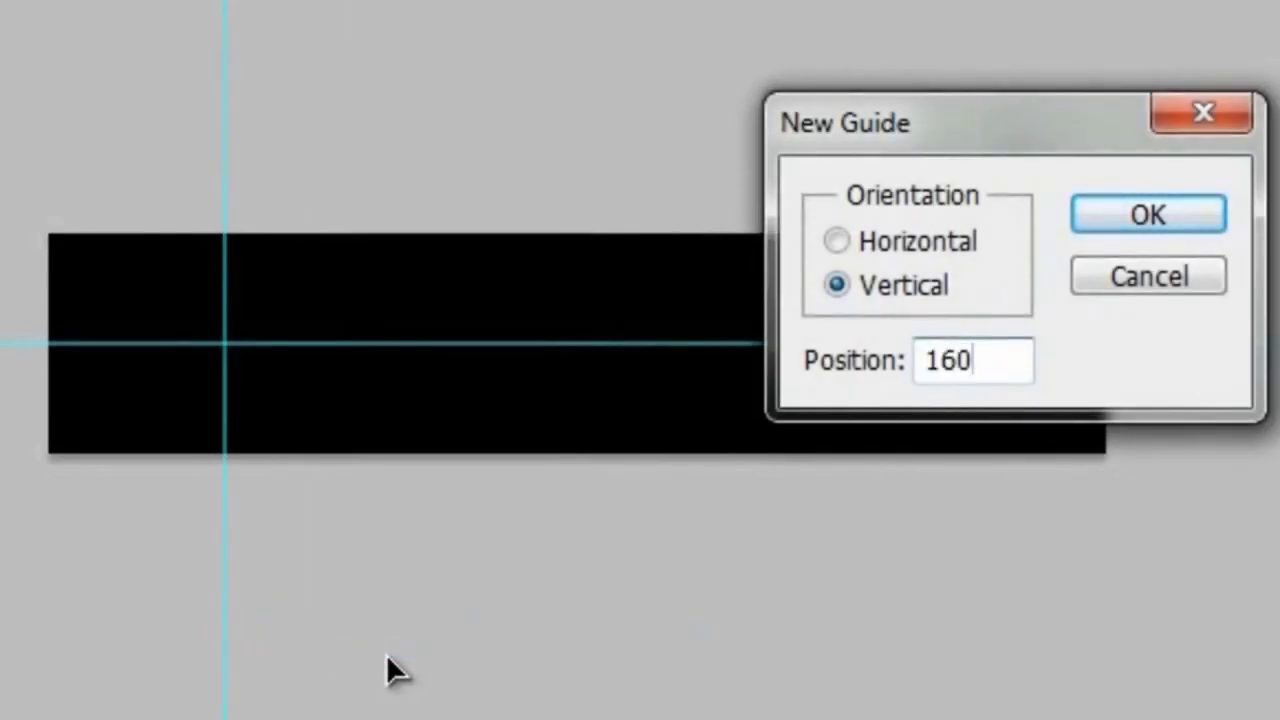
key("Return")
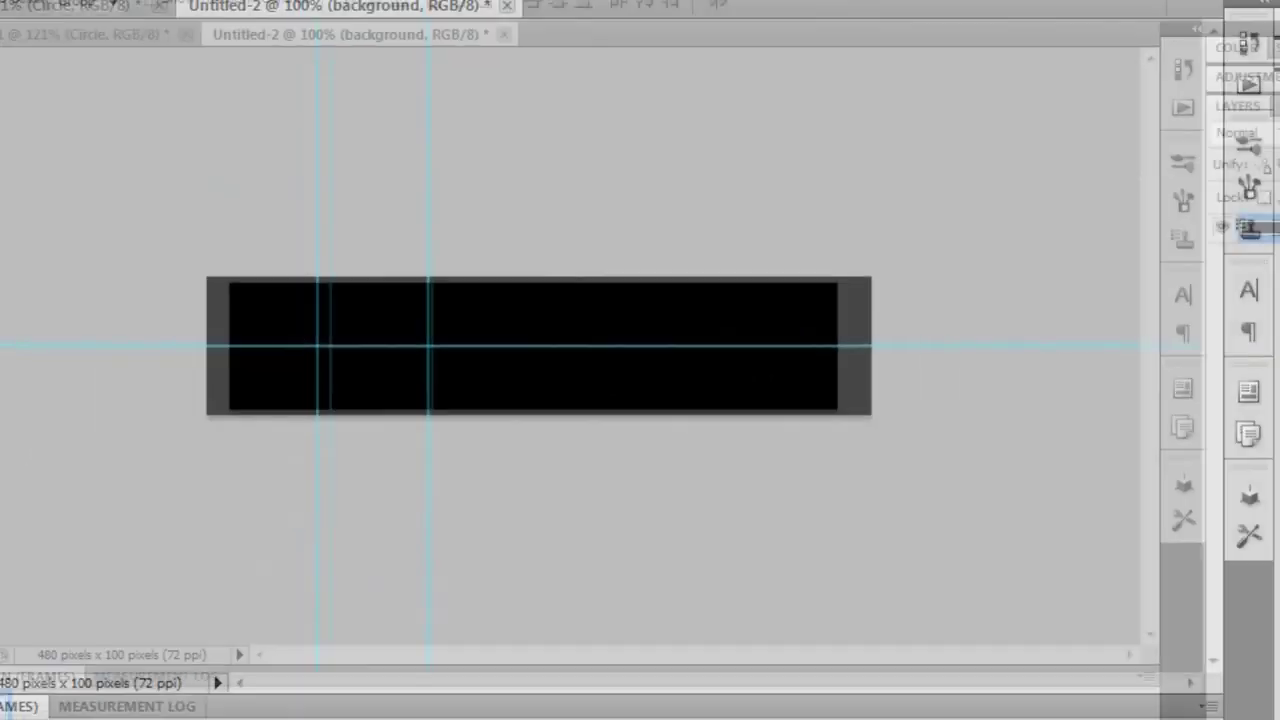
Add a vertical guide at 240 px, through the middle of the canvas
left_click(376, 44)
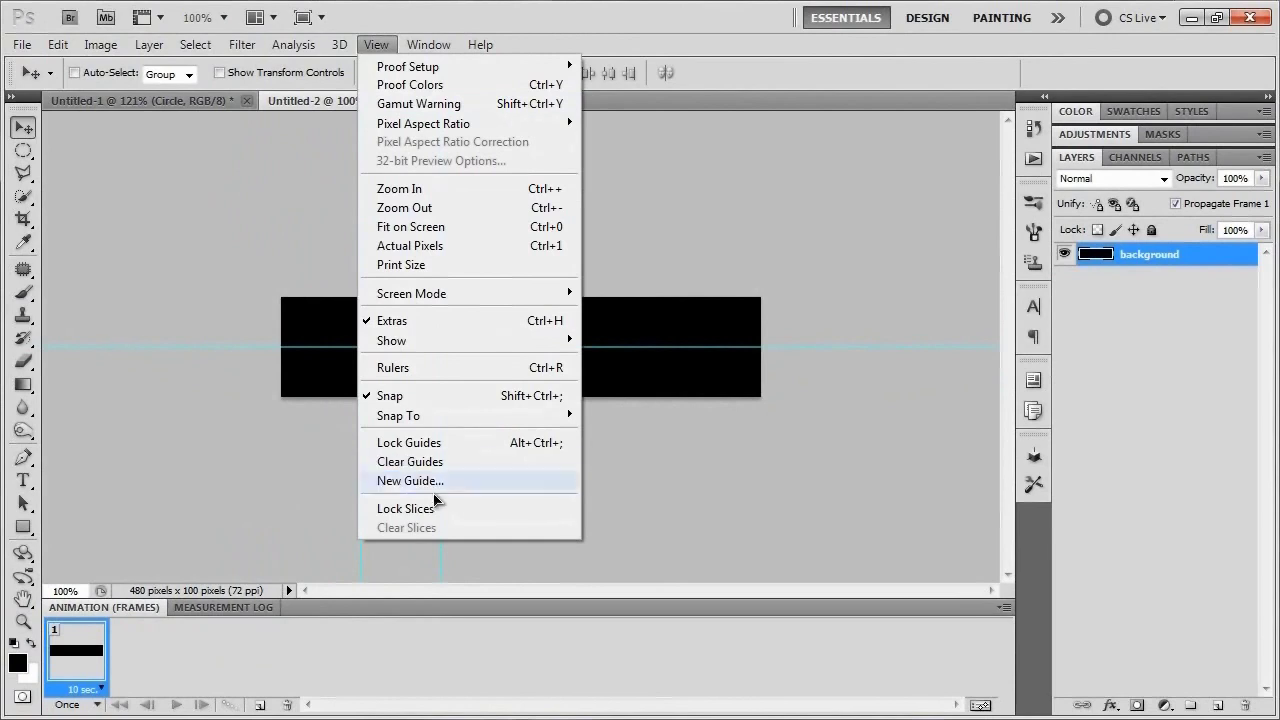
left_click(437, 506)
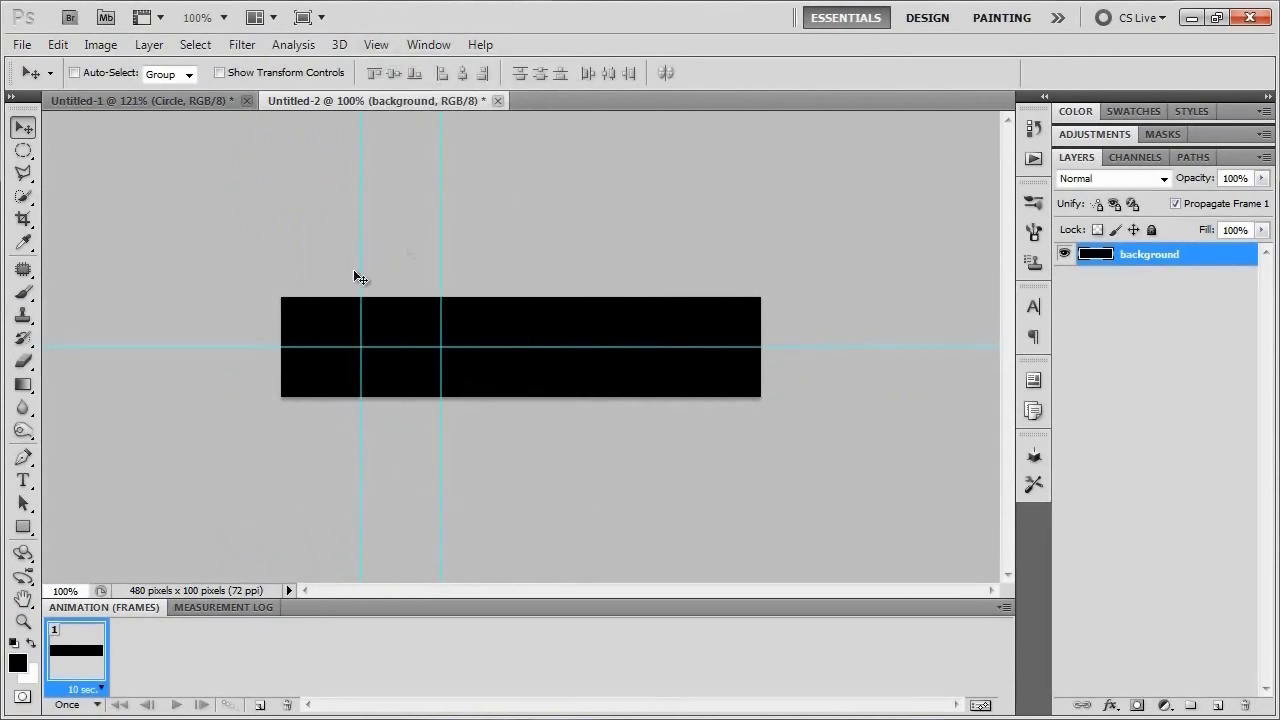
left_click(376, 44)
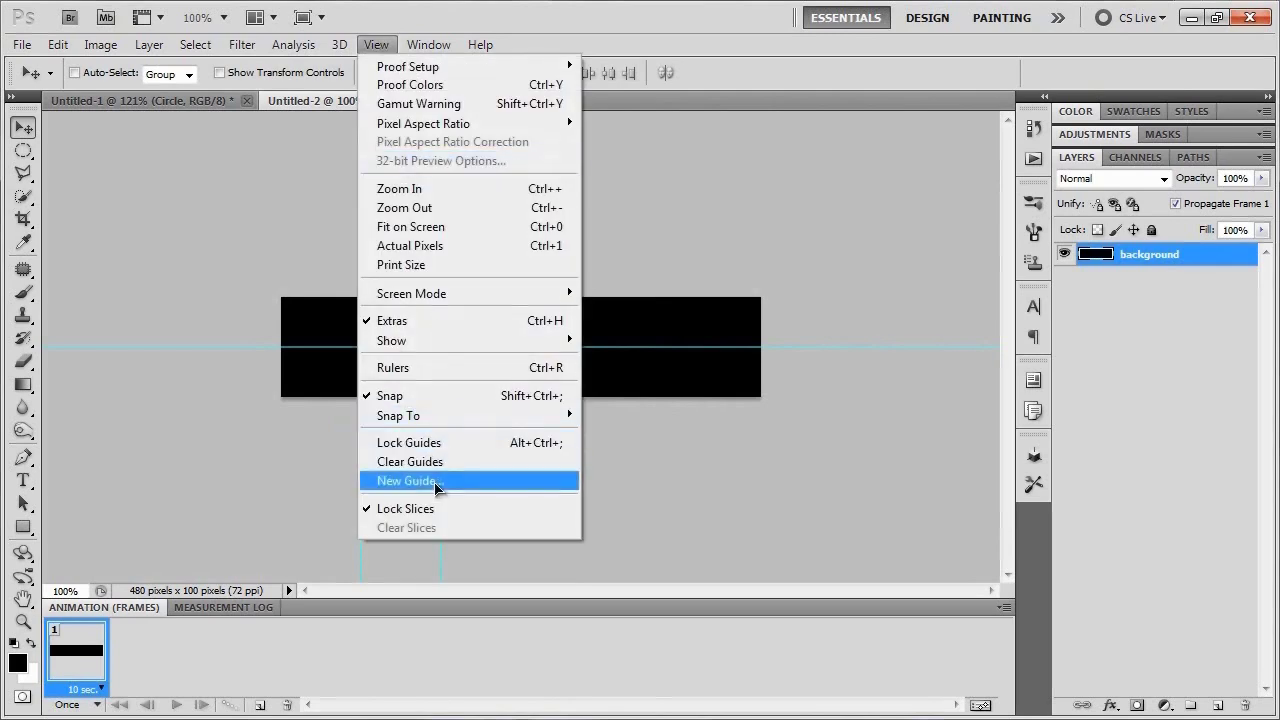
left_click(436, 484)
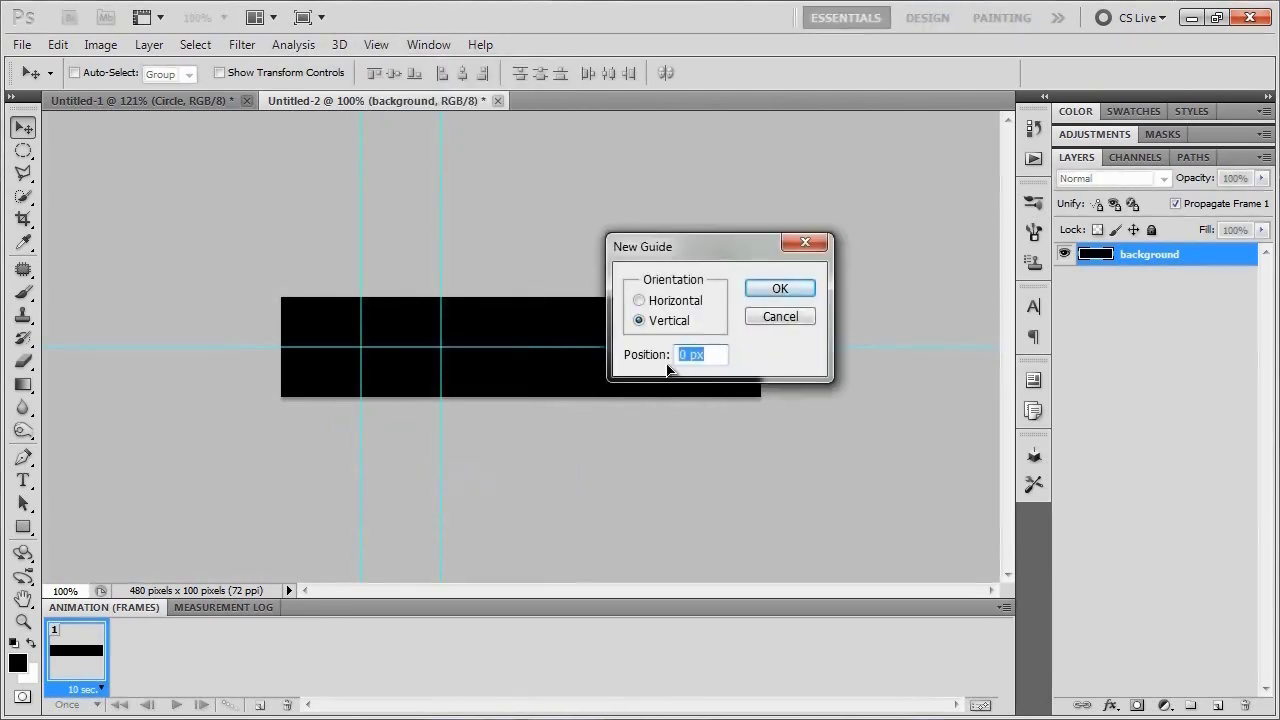
type("240")
key("Return")
Add two more vertical guides across the canvas at 320 px and 400 px
left_click(376, 44)
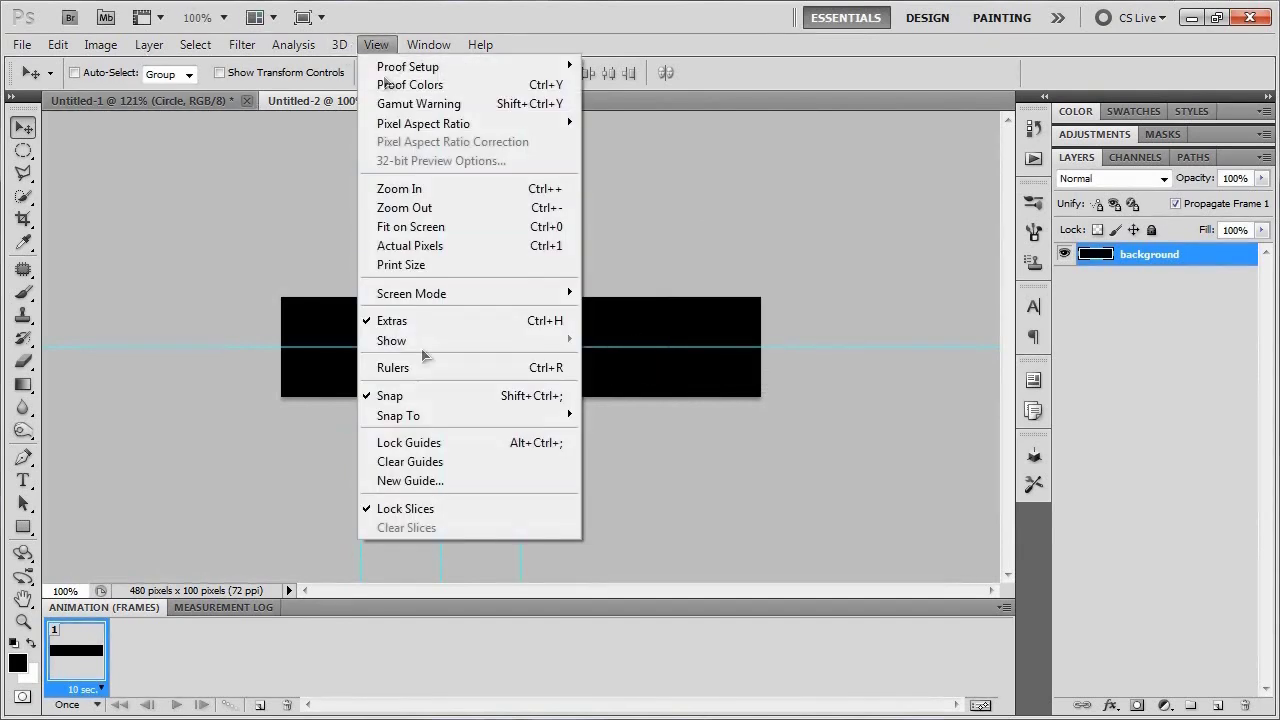
left_click(443, 484)
type("320")
key("Return")
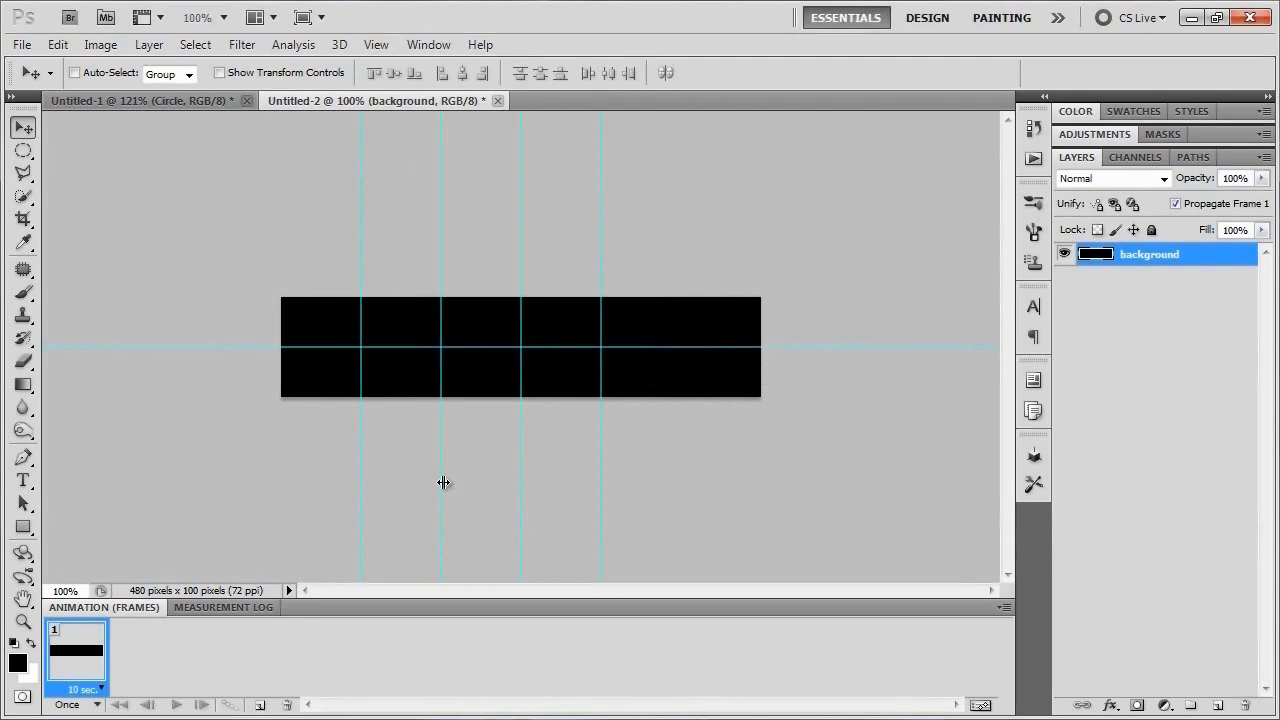
left_click(376, 44)
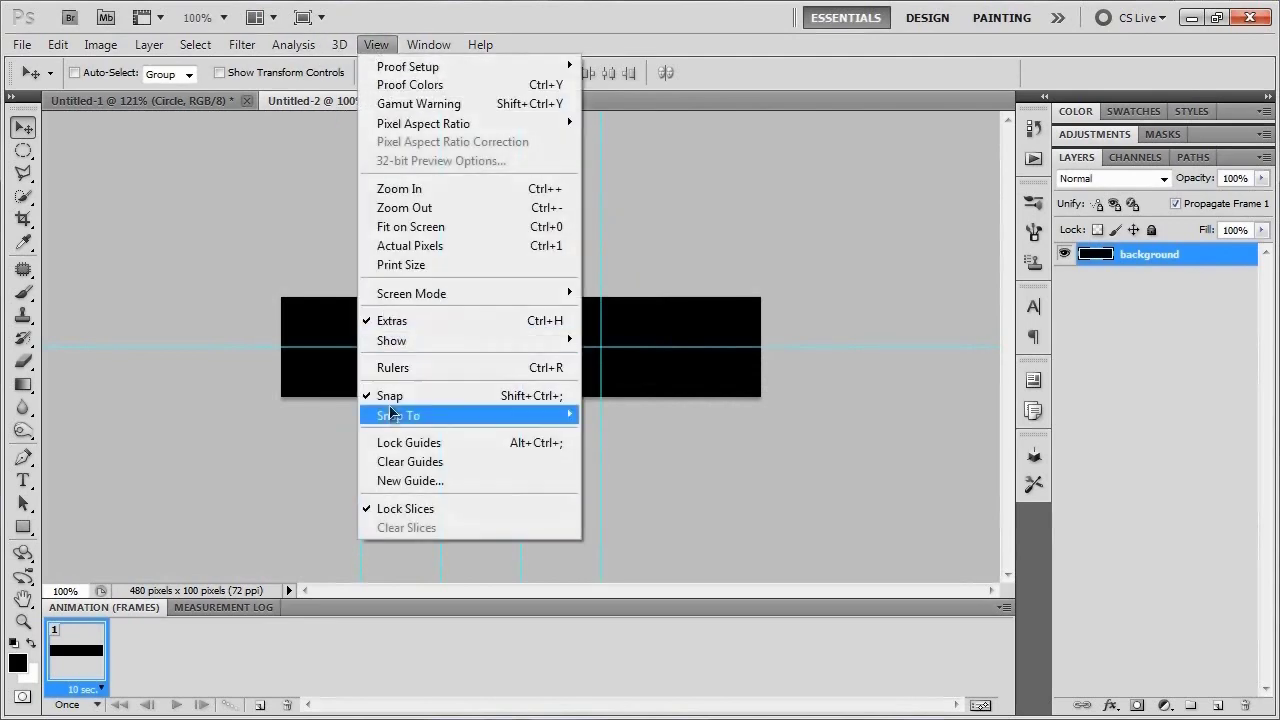
left_click(423, 482)
type("400")
key("Return")
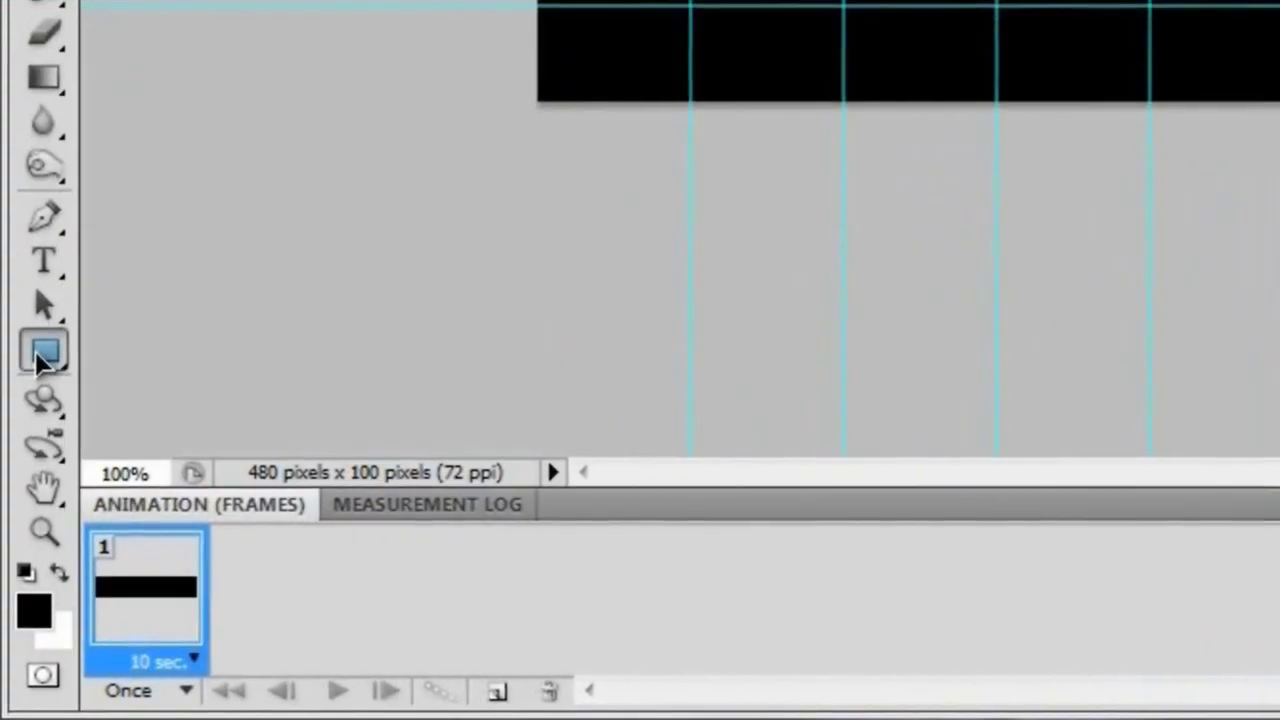
With the Ellipse Tool and white as foreground color, draw a perfect circle centred on the canvas's middle guide intersection, about three quarters of the canvas height
left_click(34, 434)
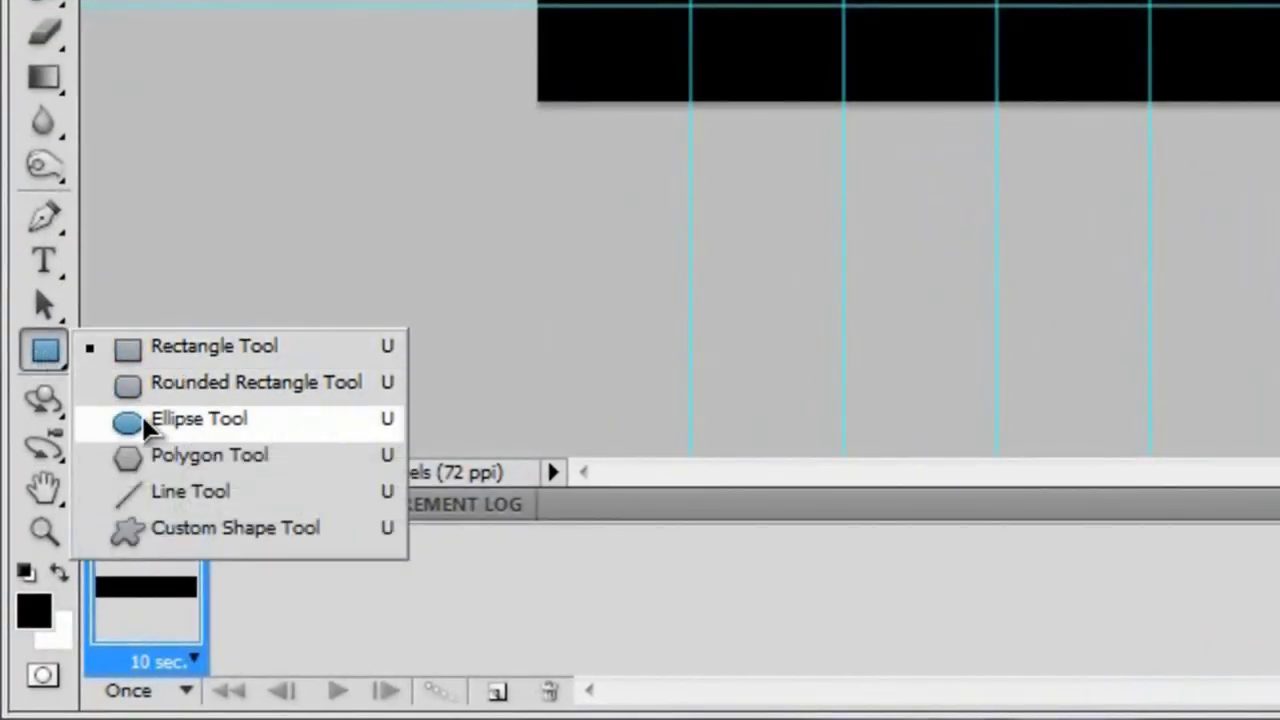
left_click(258, 415)
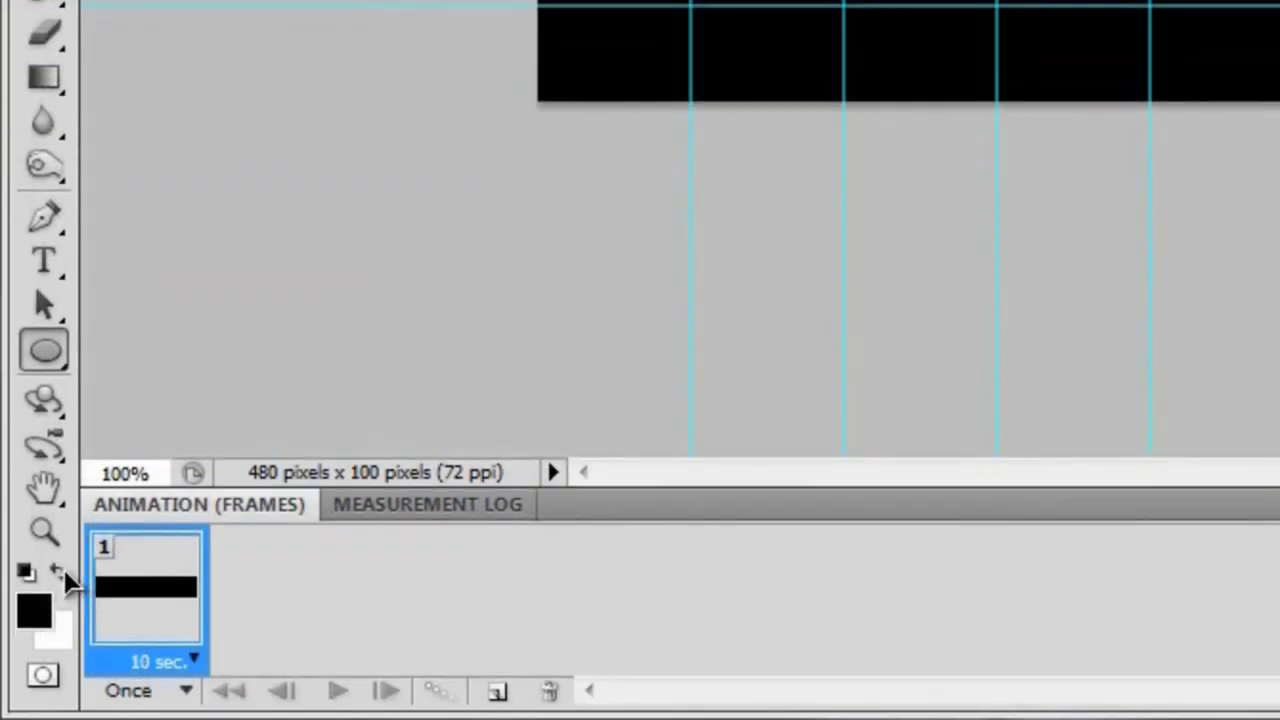
left_click(64, 569)
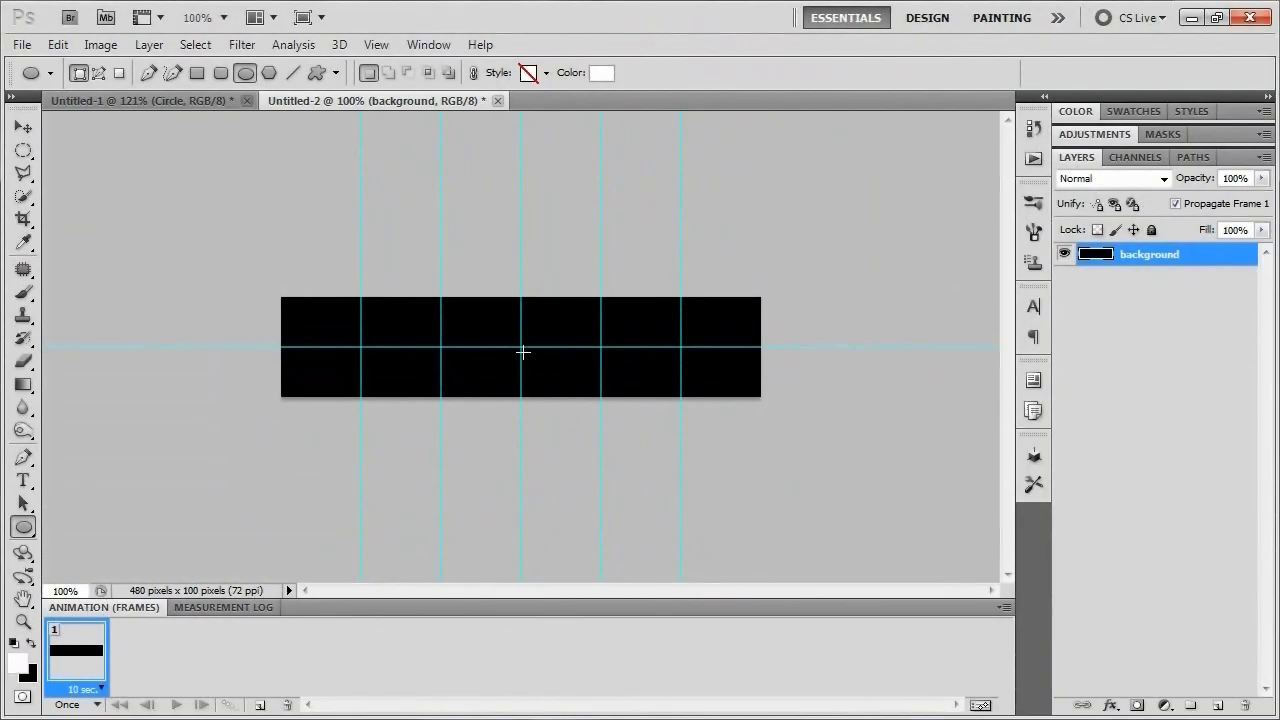
right_click(523, 352)
left_click(805, 233)
scroll(520, 347, "up", 3)
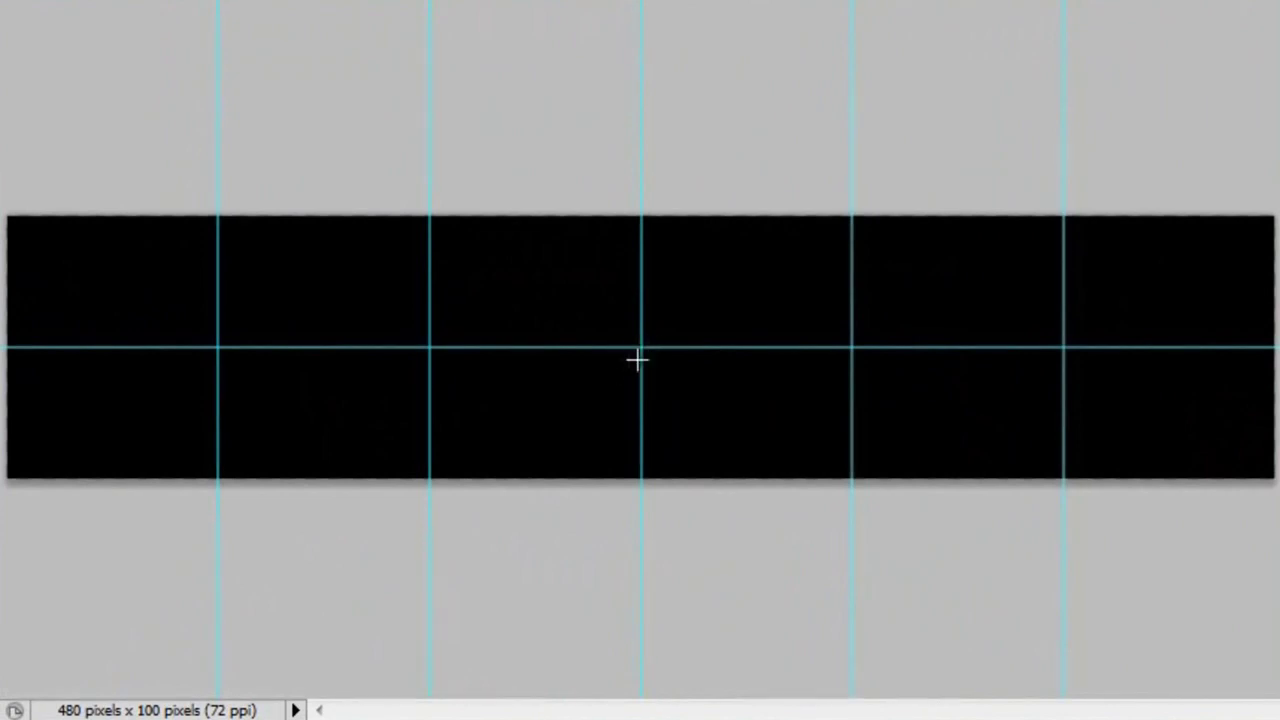
left_click_drag(640, 347, 770, 440)
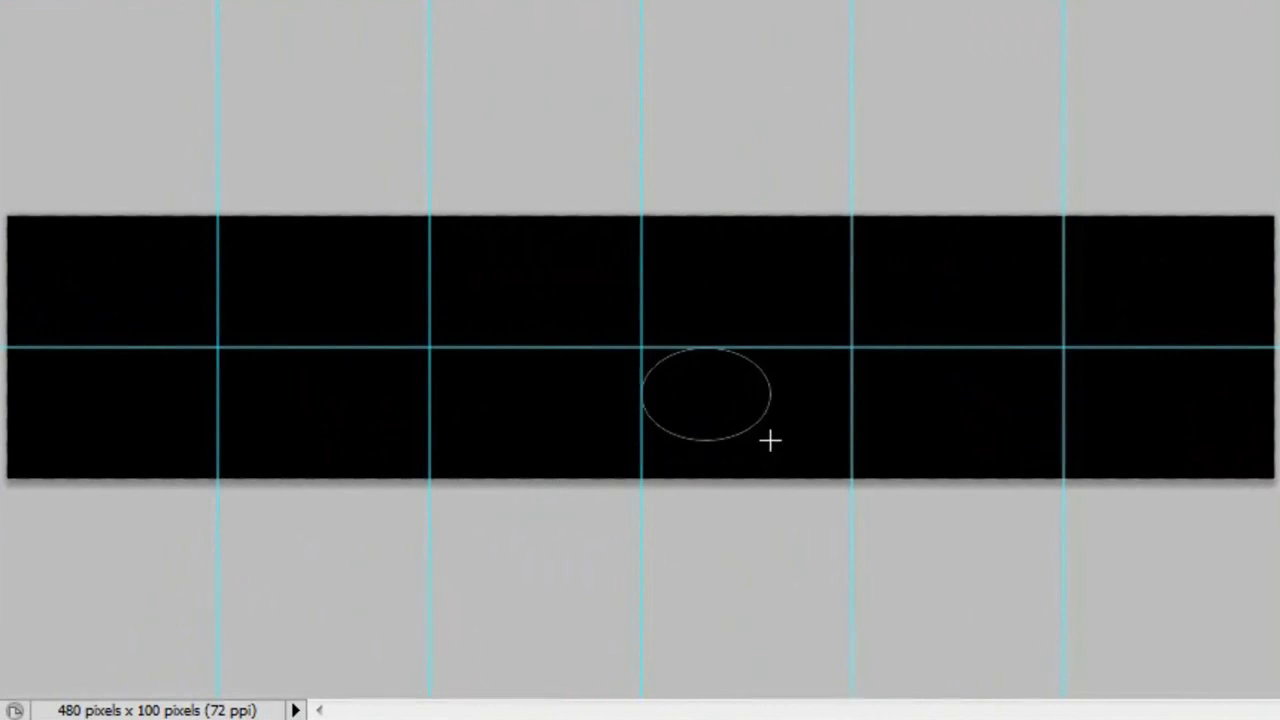
mouse_move(770, 440)
left_mouse_down()
mouse_move(737, 417)
mouse_move(757, 451)
mouse_move(740, 434)
left_mouse_up()
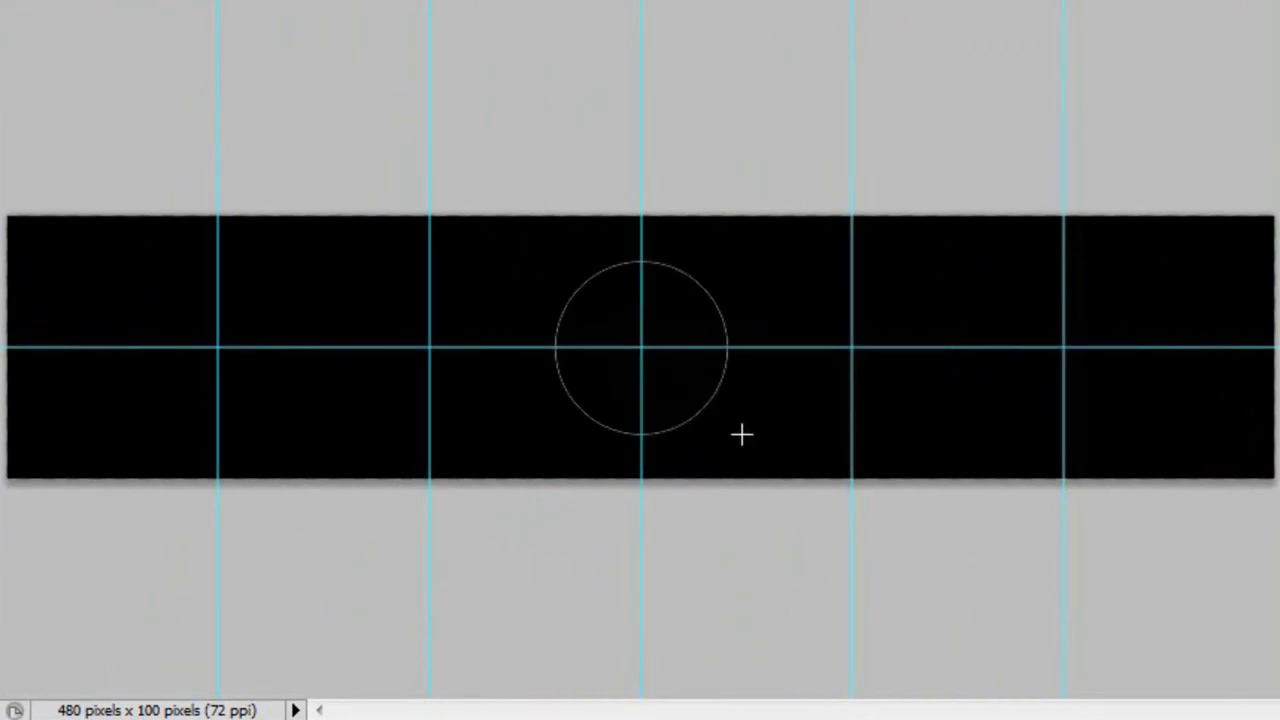
left_click_drag(741, 434, 779, 471)
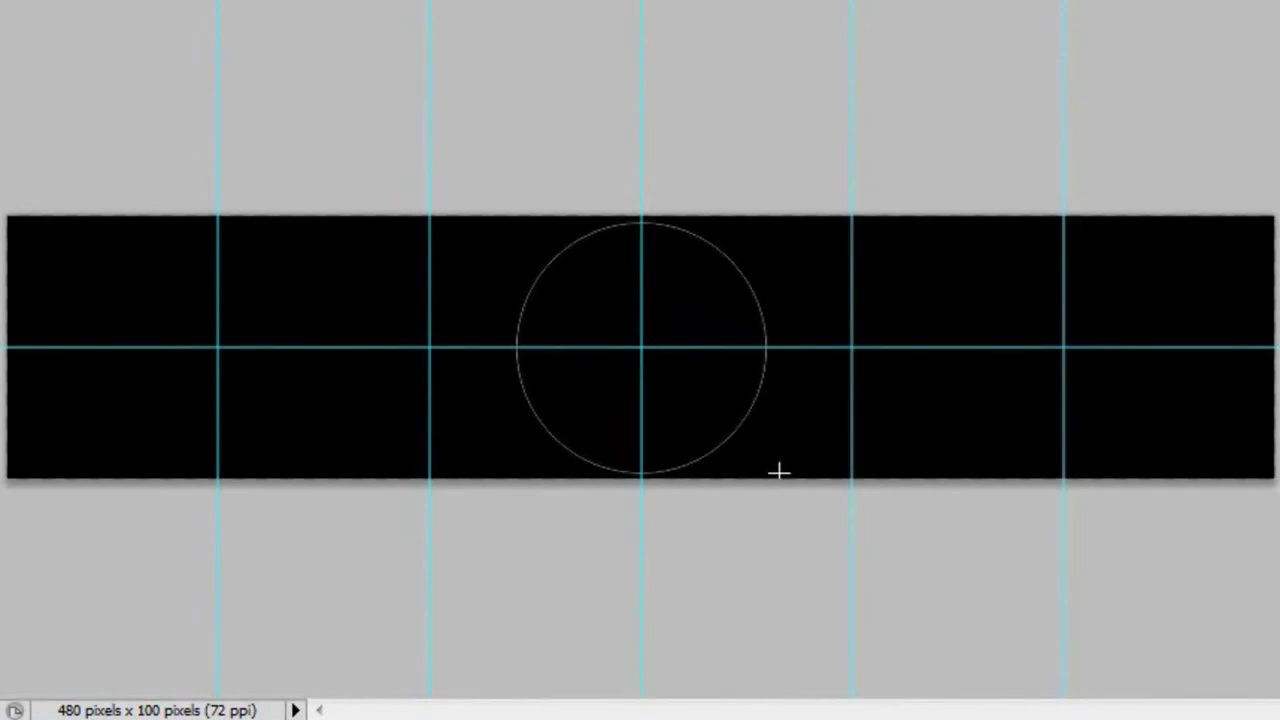
left_click_drag(780, 471, 752, 443)
key("ctrl+BackSpace")
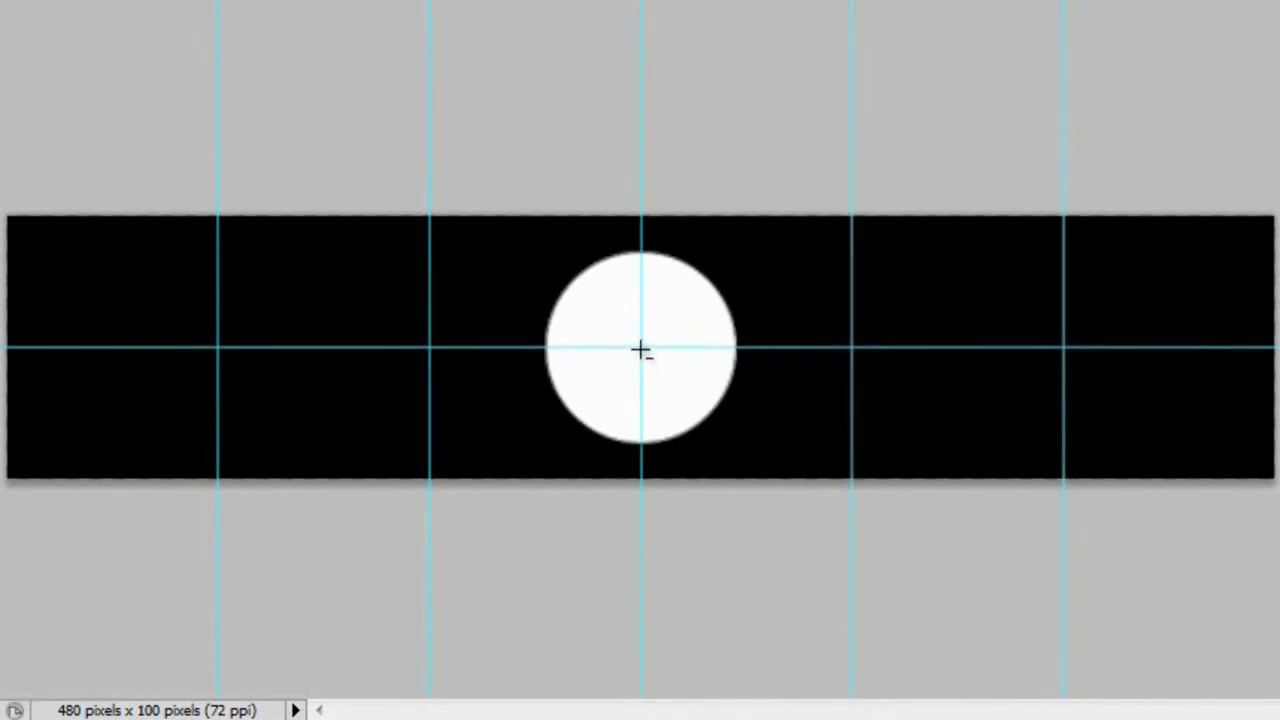
Subtract a slightly smaller concentric circle from the white circle, starting at the guide intersection, to leave a thin ring
left_click_drag(640, 350, 729, 431)
key("Delete")
key("ctrl+d")
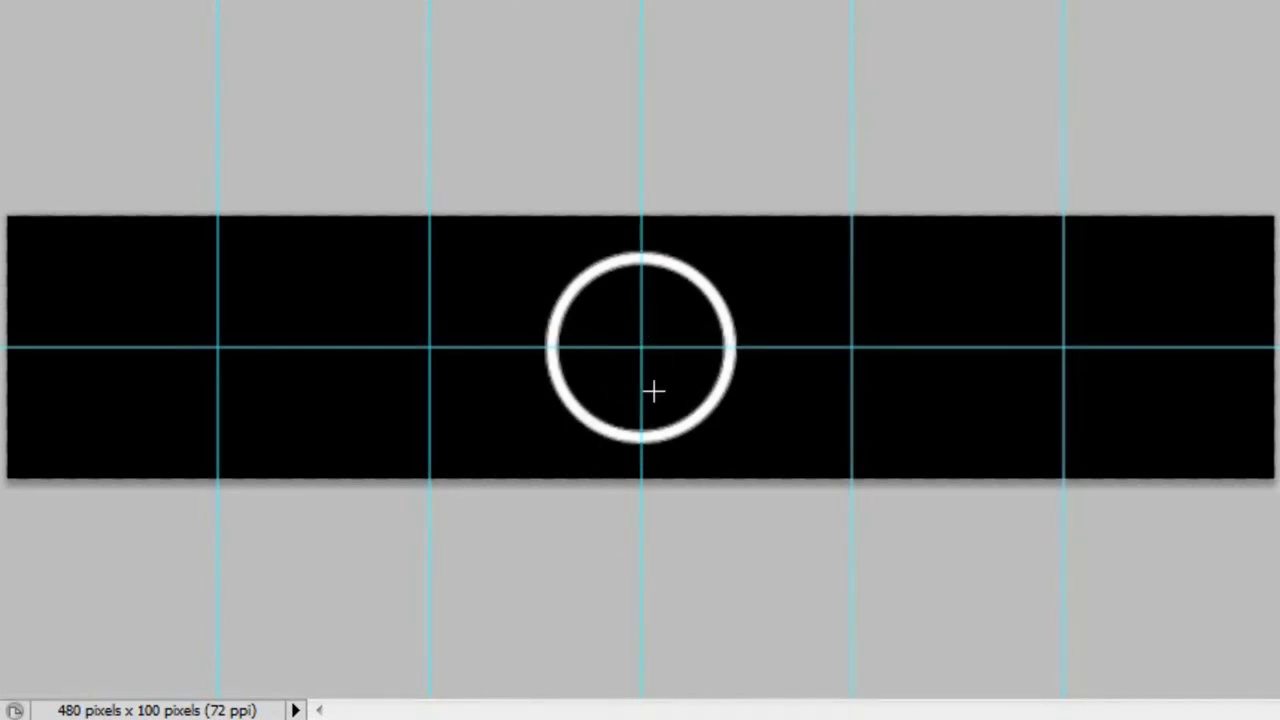
key("ctrl+minus")
key("ctrl+plus")
key("ctrl+plus")
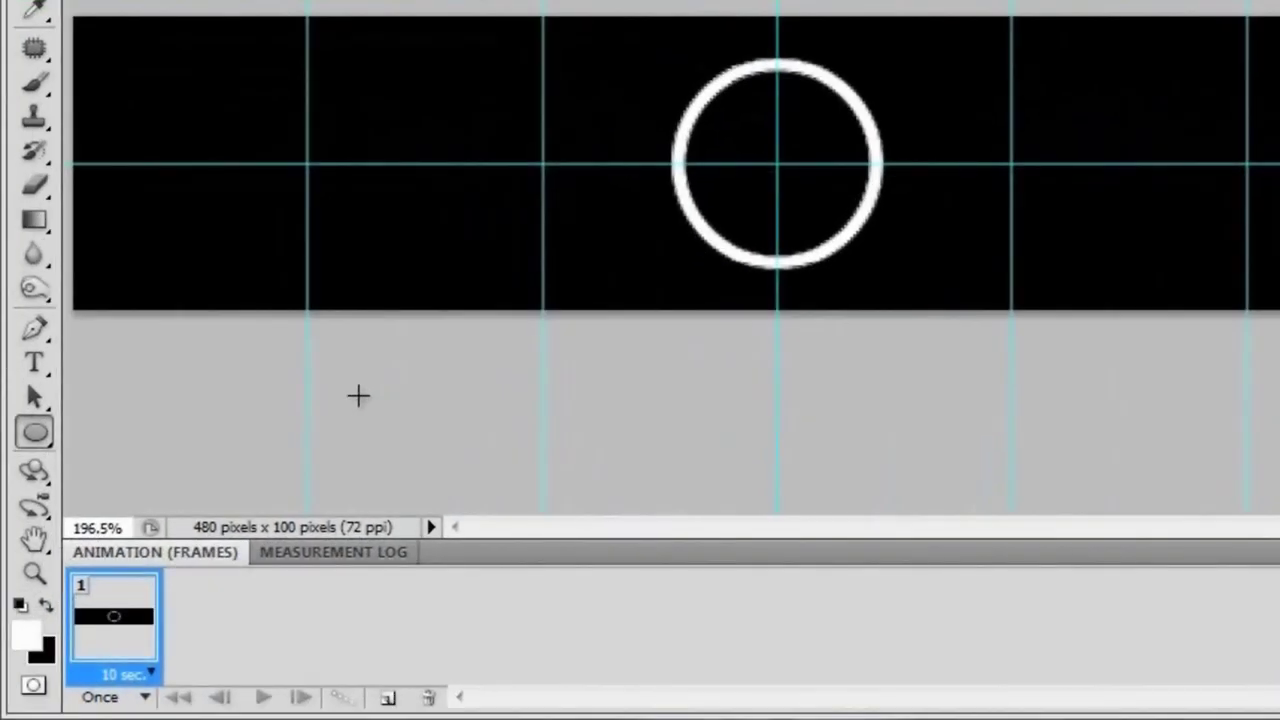
Draw a narrow white vertical bar with the Rectangle Tool, centred on the middle guide intersection and spanning the ring's height
left_click(35, 432)
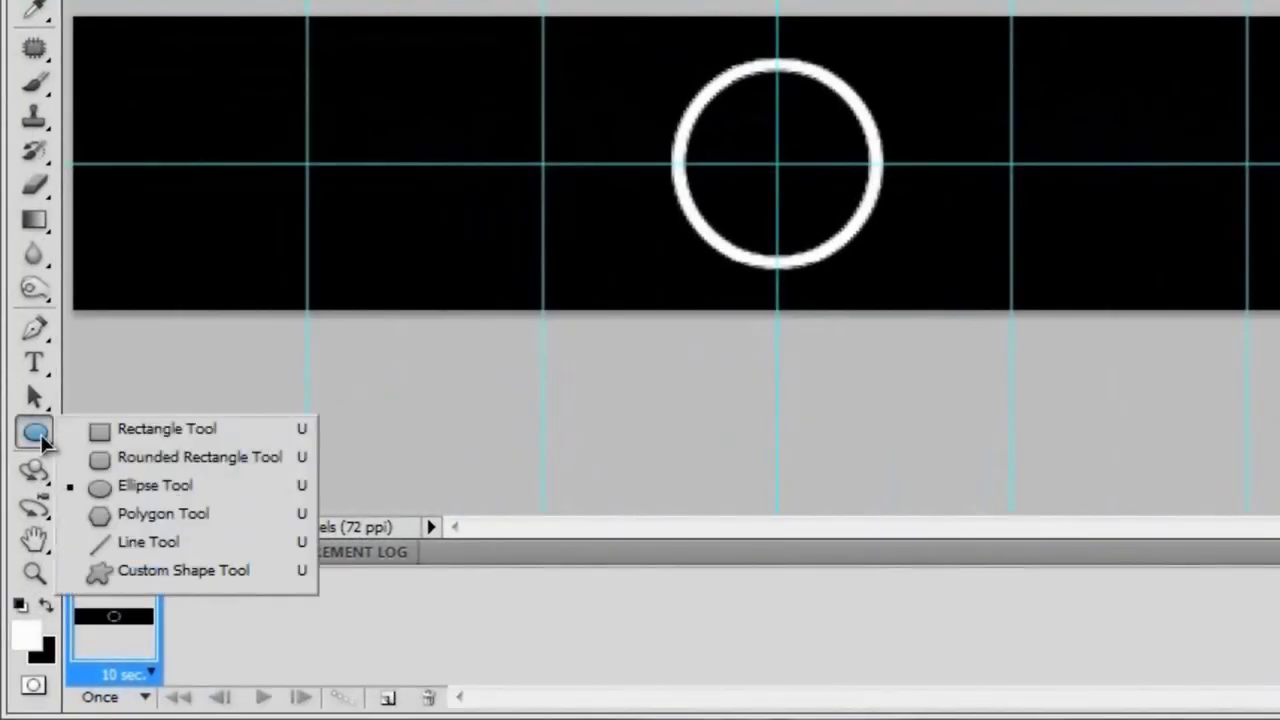
left_click(224, 437)
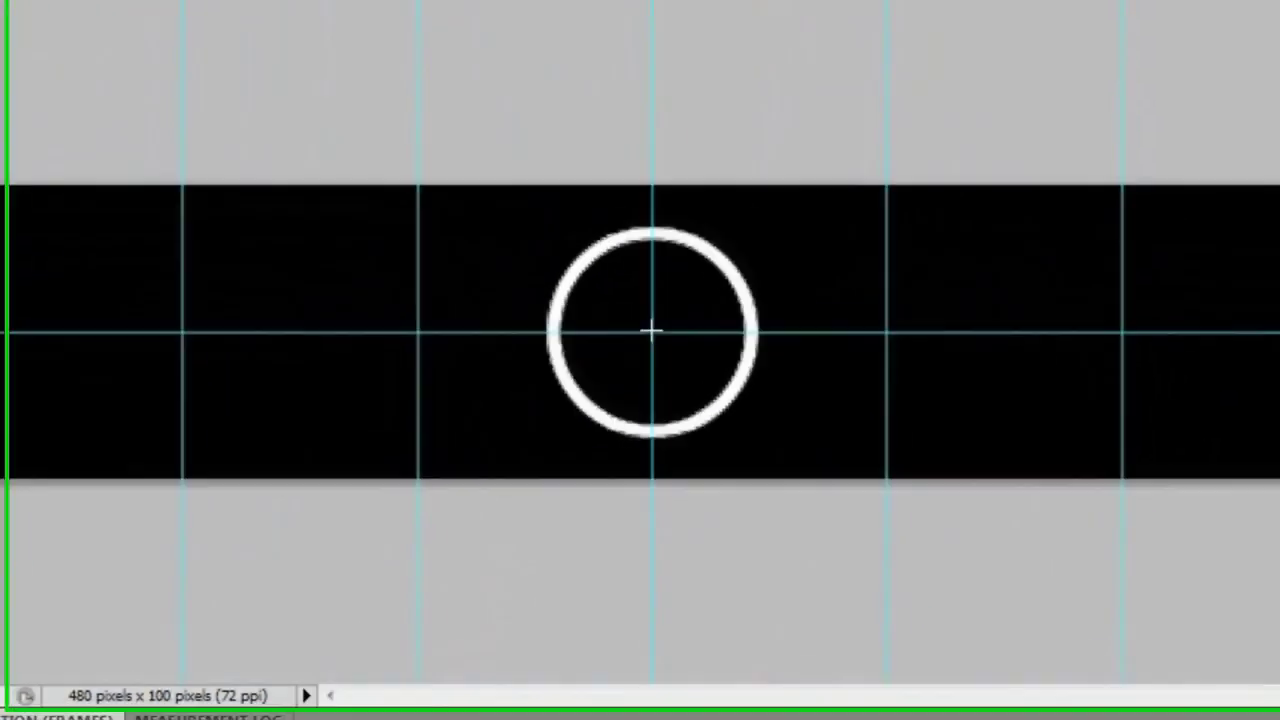
left_click_drag(648, 355, 657, 455)
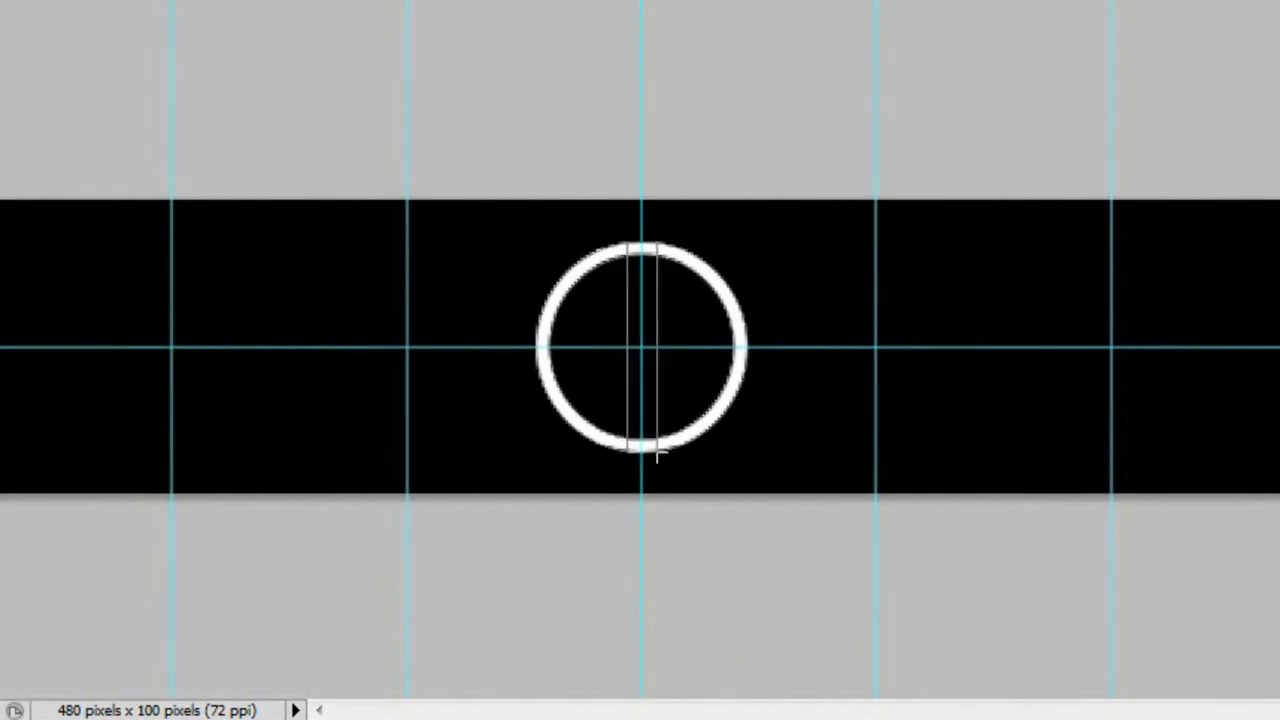
left_click_drag(657, 452, 657, 452)
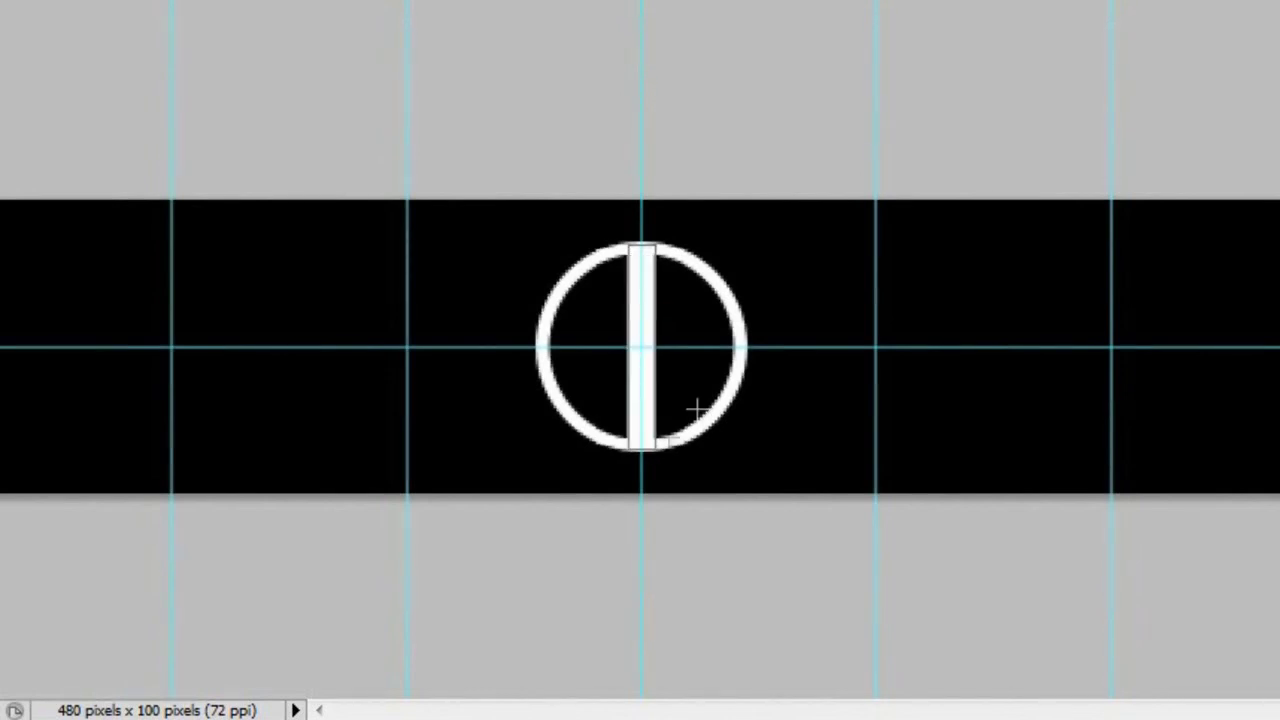
Narrow the vertical bar symmetrically about its centre to 78.5% of its width
key("ctrl+plus")
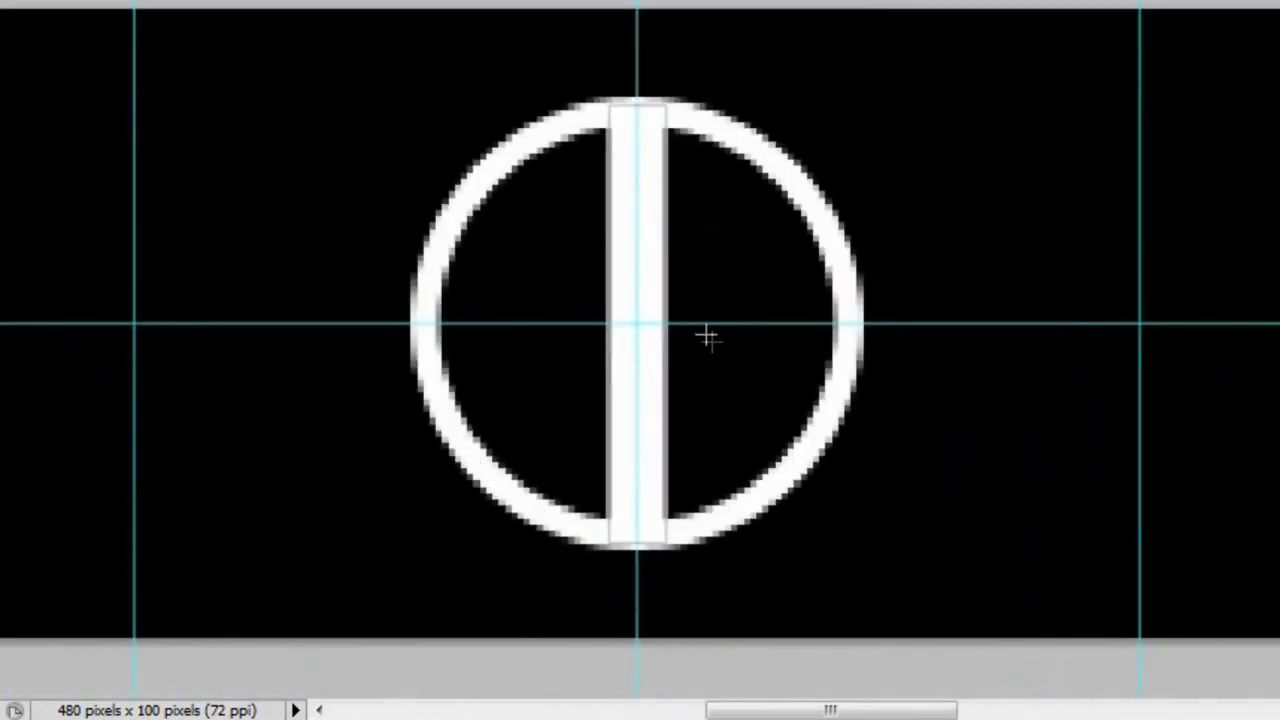
scroll(706, 335, "up", 1)
key("ctrl+t")
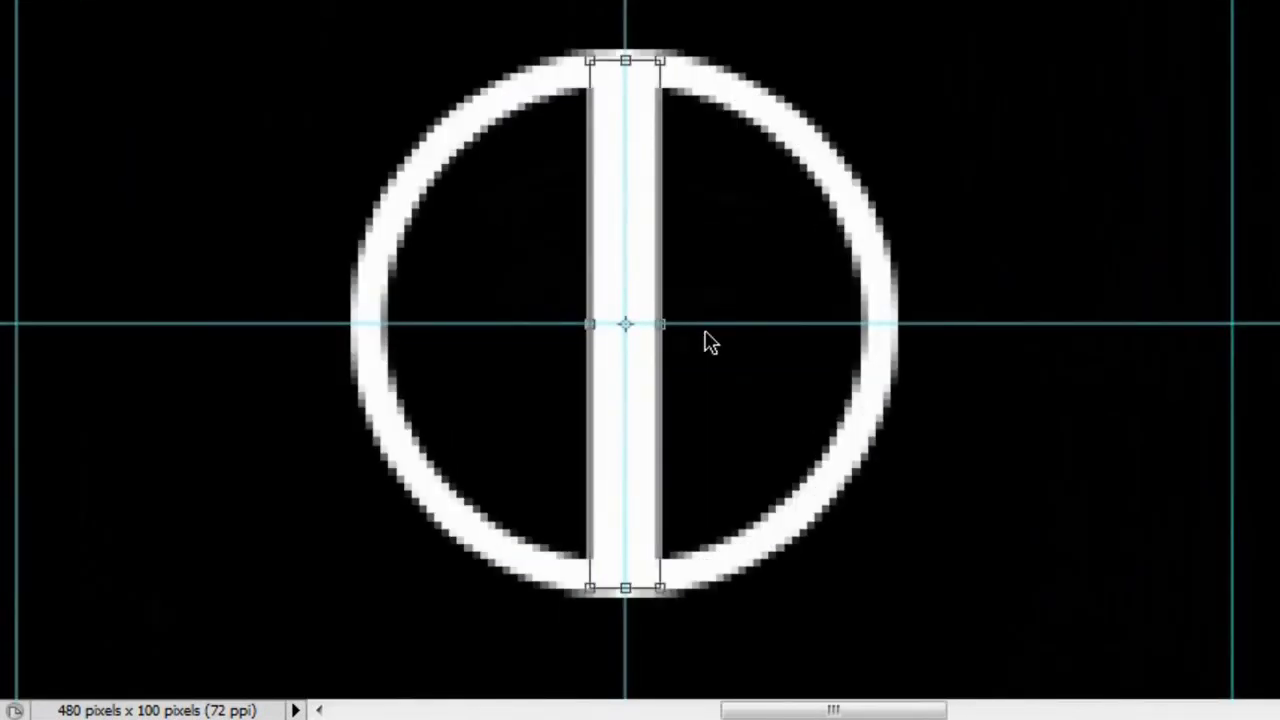
left_click_drag(659, 324, 653, 324)
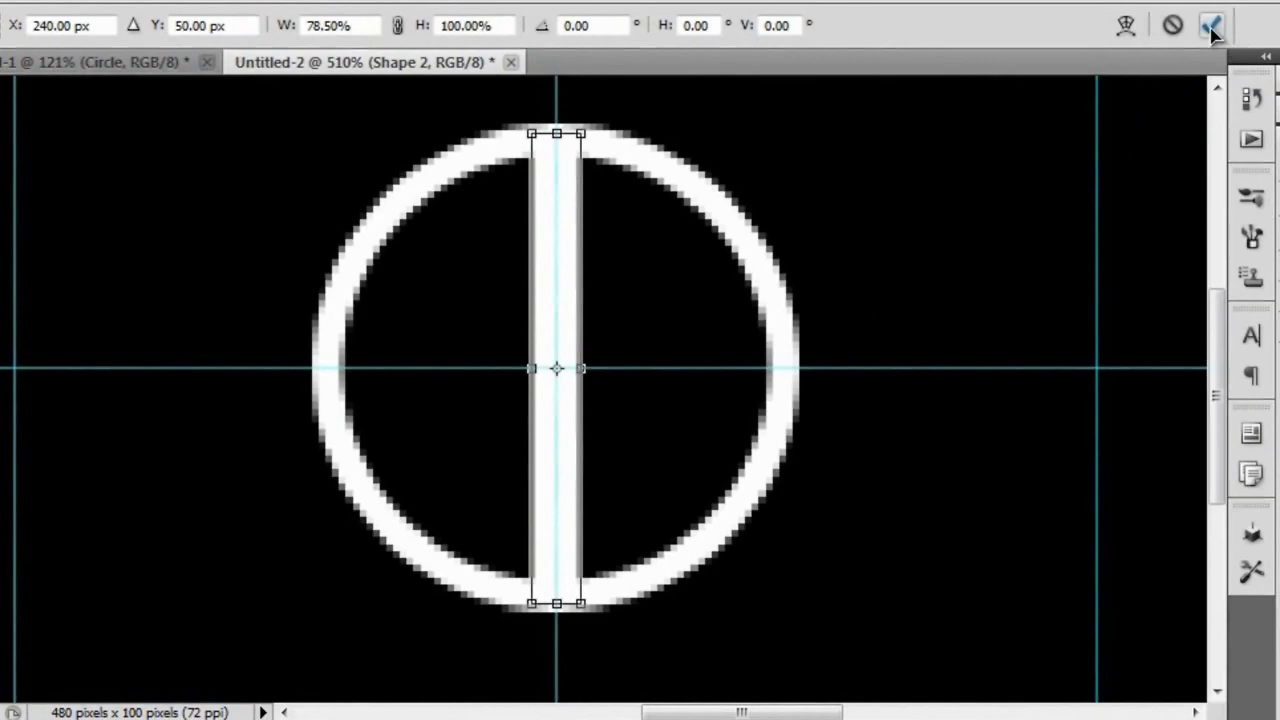
left_click(1210, 30)
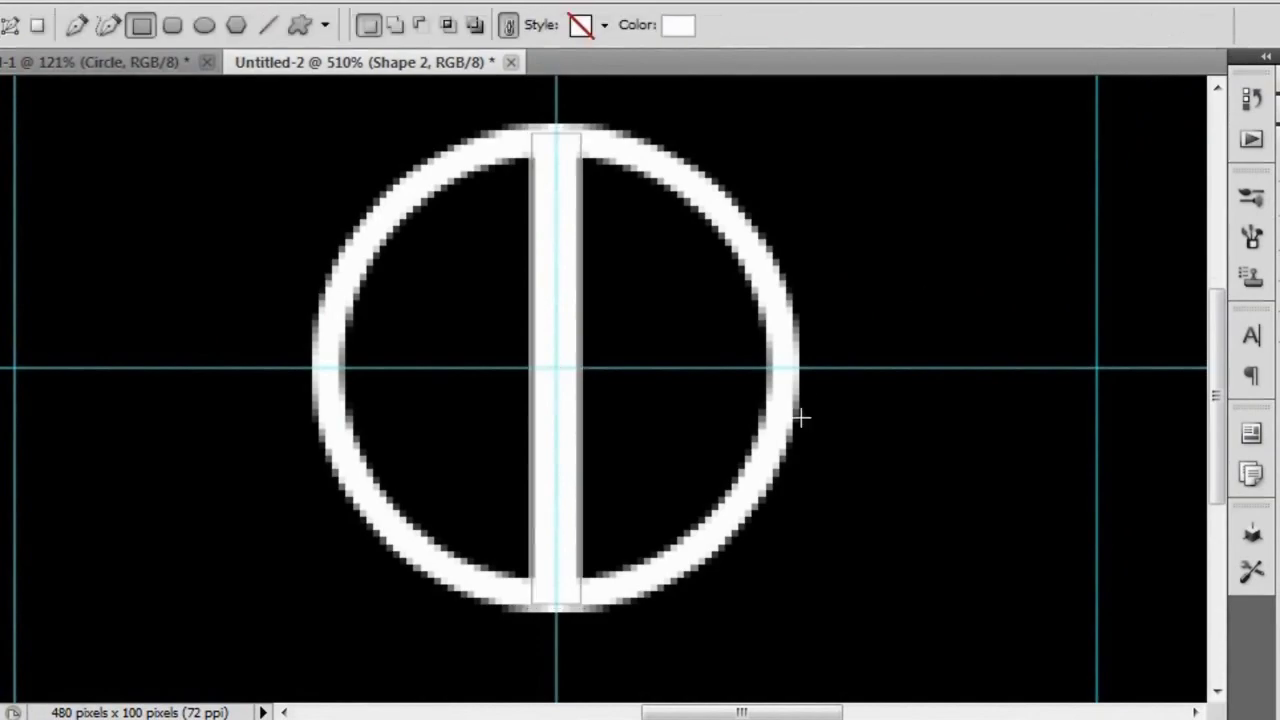
Duplicate the vertical bar layer and rotate the copy -90 degrees to form a cross inside the ring
scroll(800, 417, "down", 5)
scroll(846, 369, "up", 1)
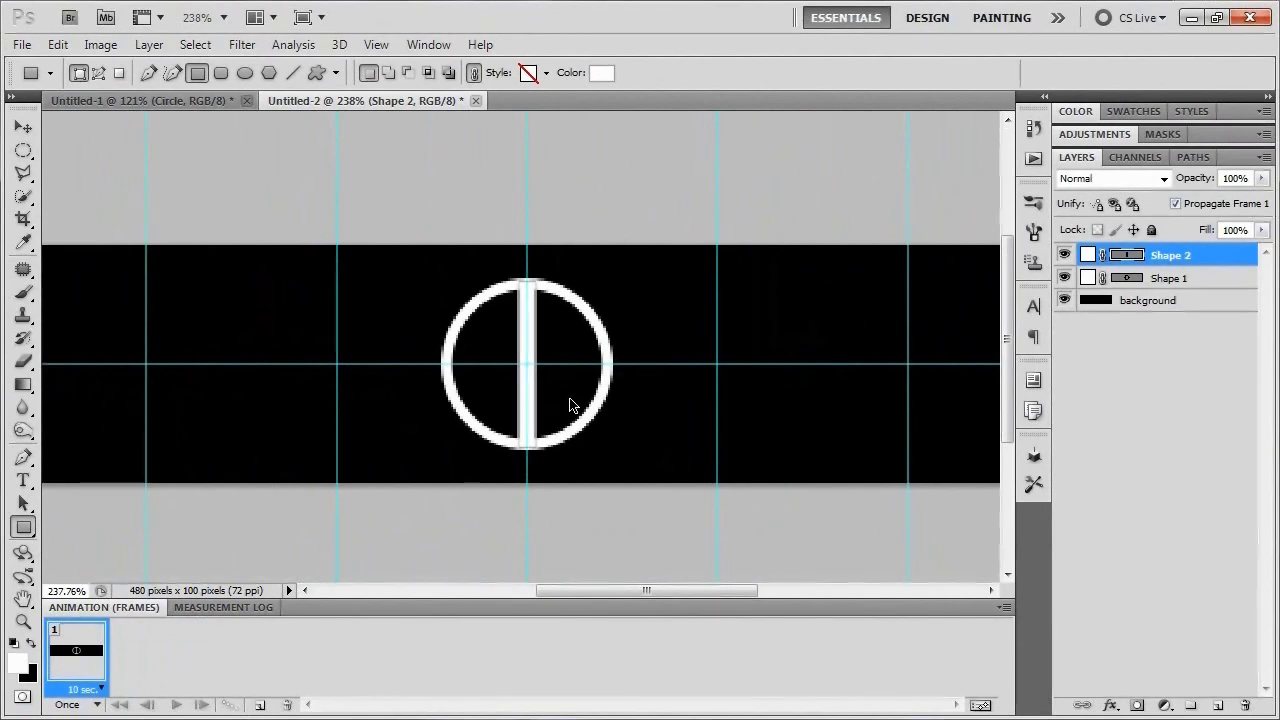
key("ctrl+j")
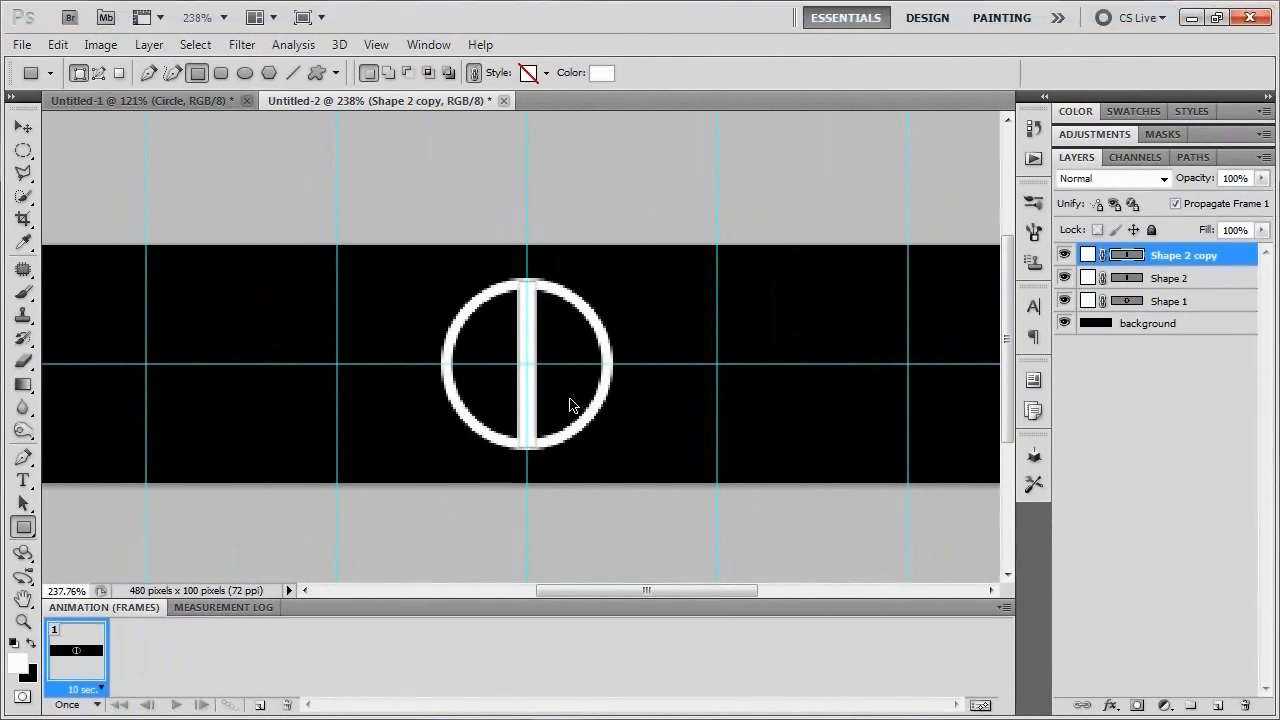
key("ctrl+t")
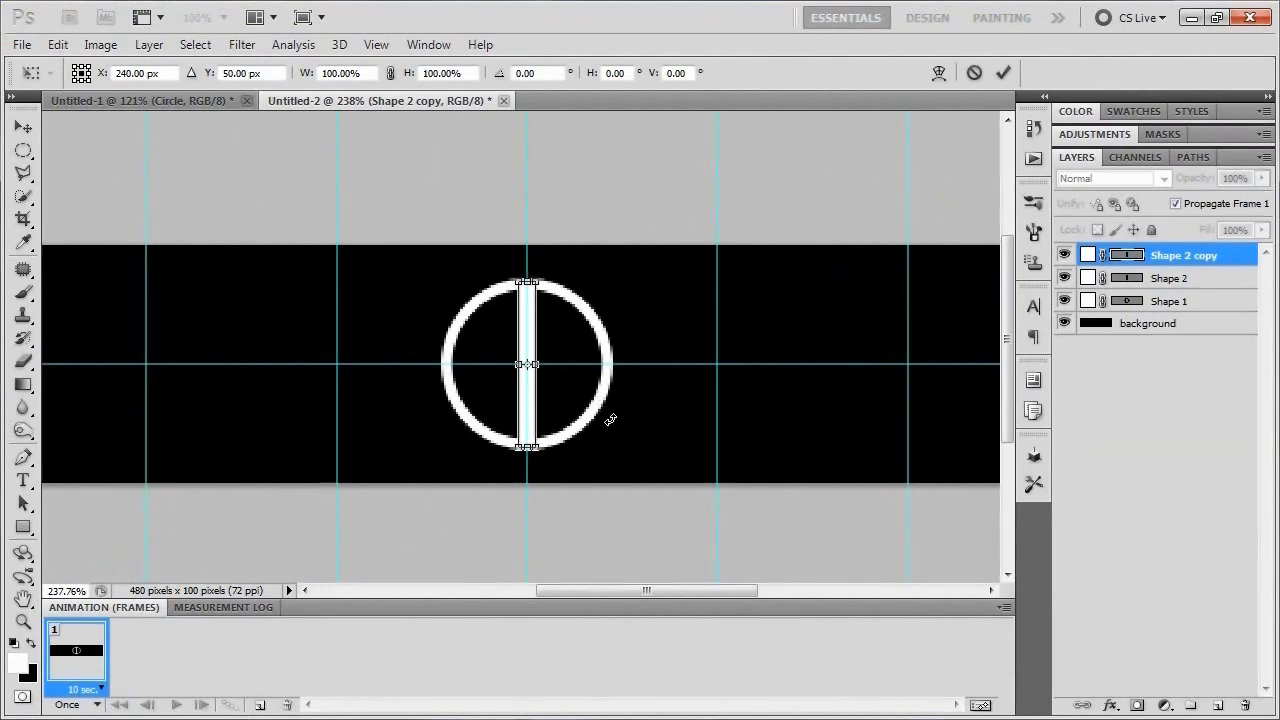
left_click_drag(610, 419, 605, 263)
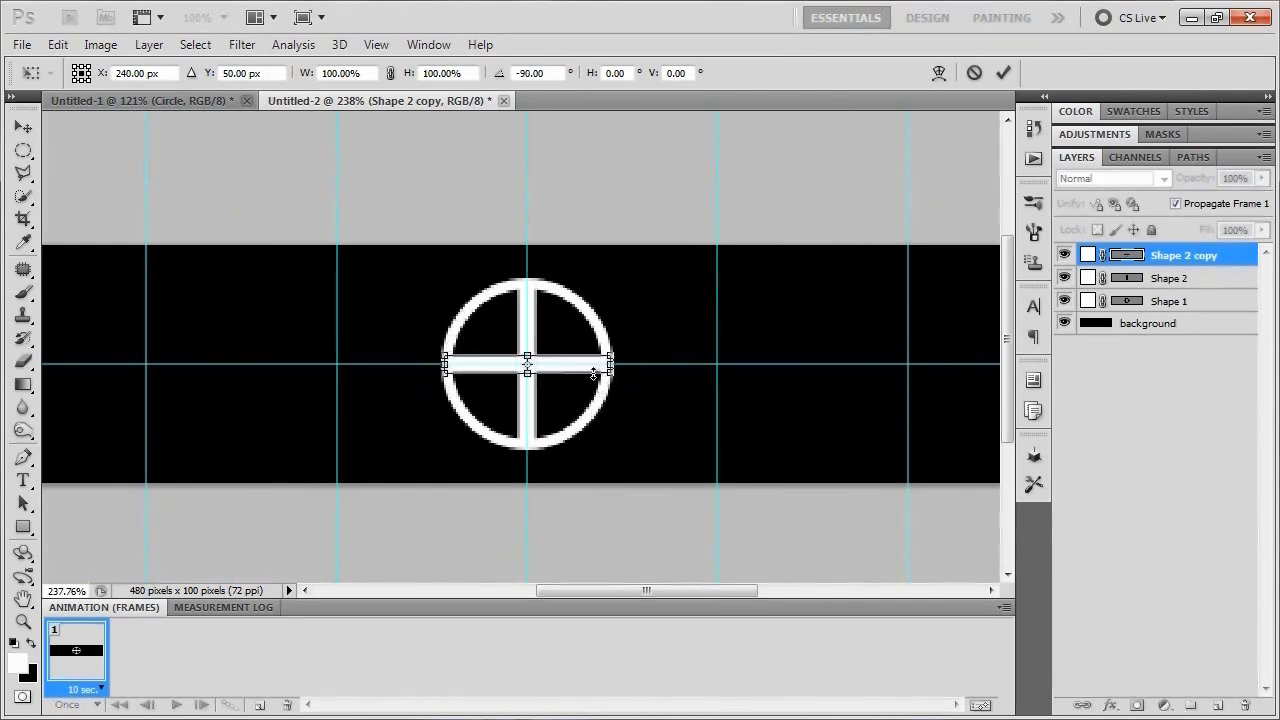
left_click(1003, 72)
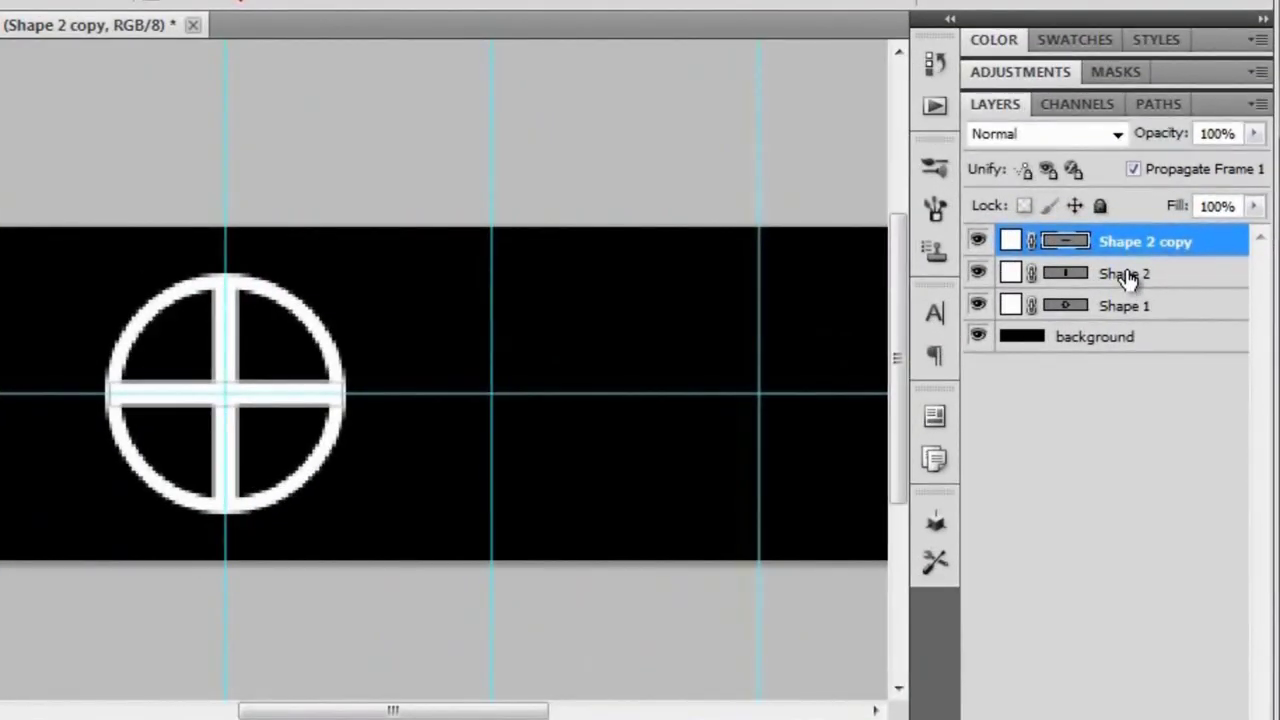
Rotate both bar layers together by 45 degrees so the cross becomes an X inside the ring
left_click(1152, 276, "shift")
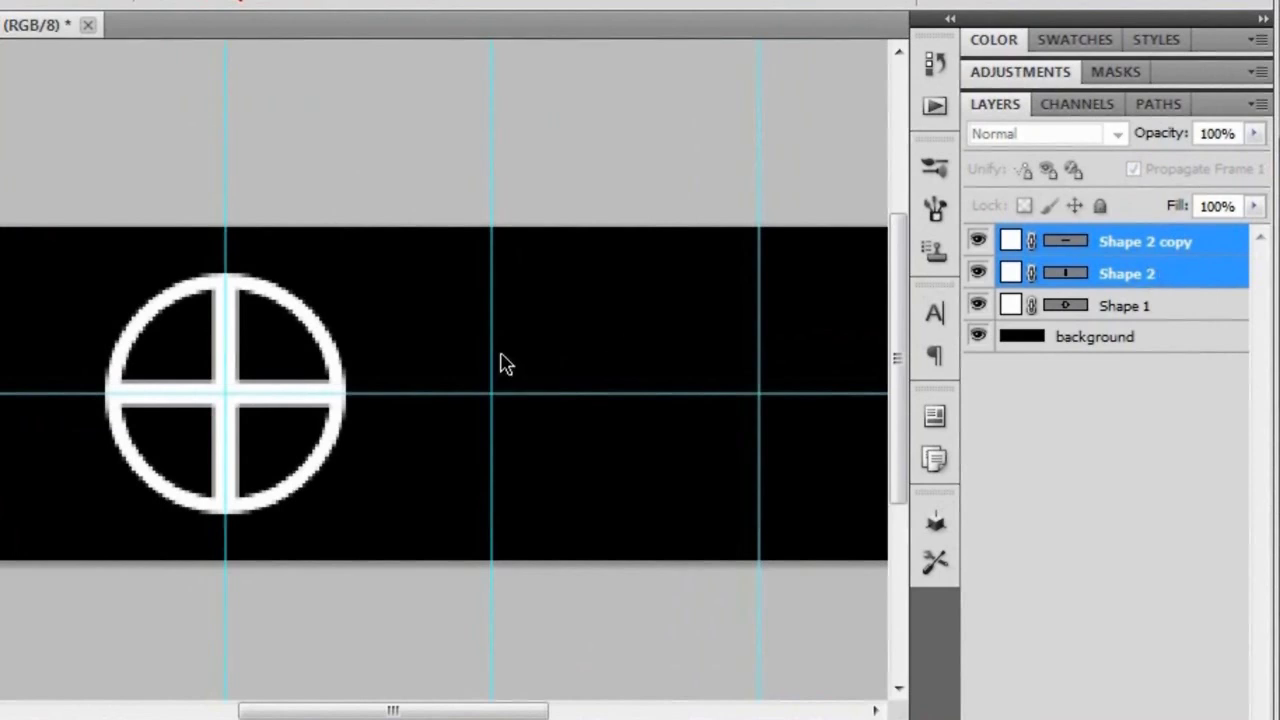
key("ctrl+t")
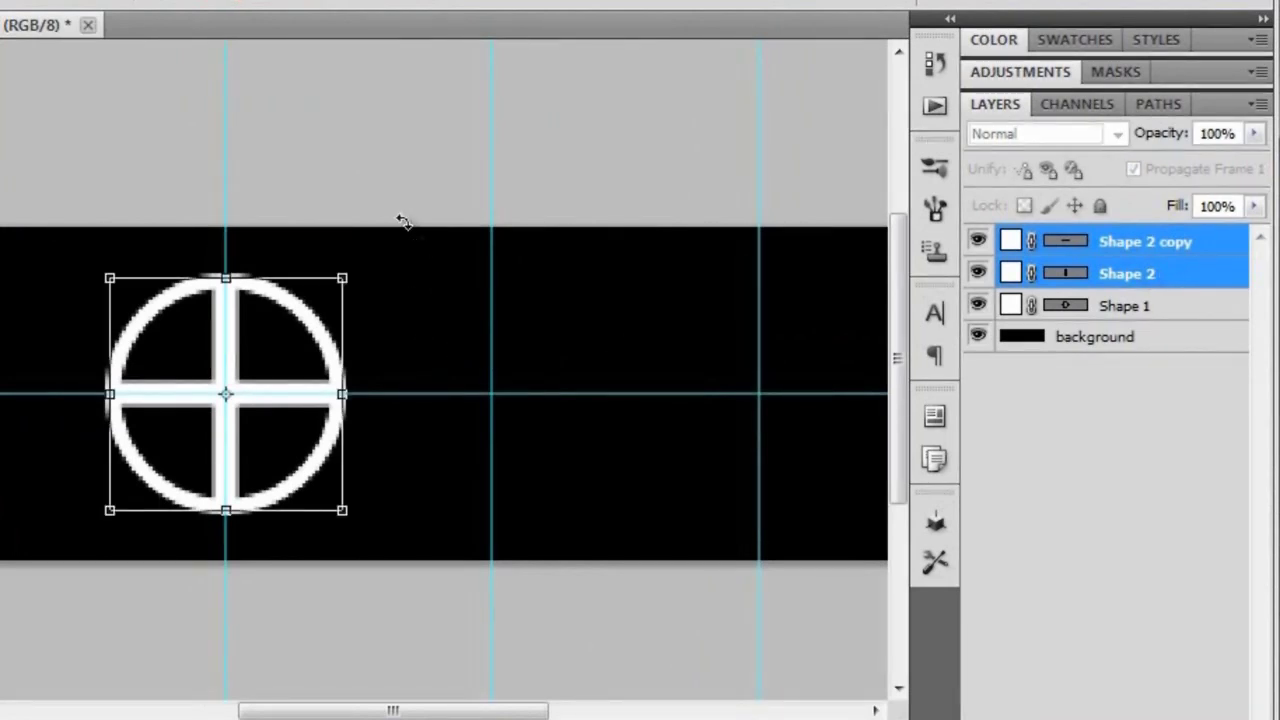
left_click_drag(384, 247, 409, 405)
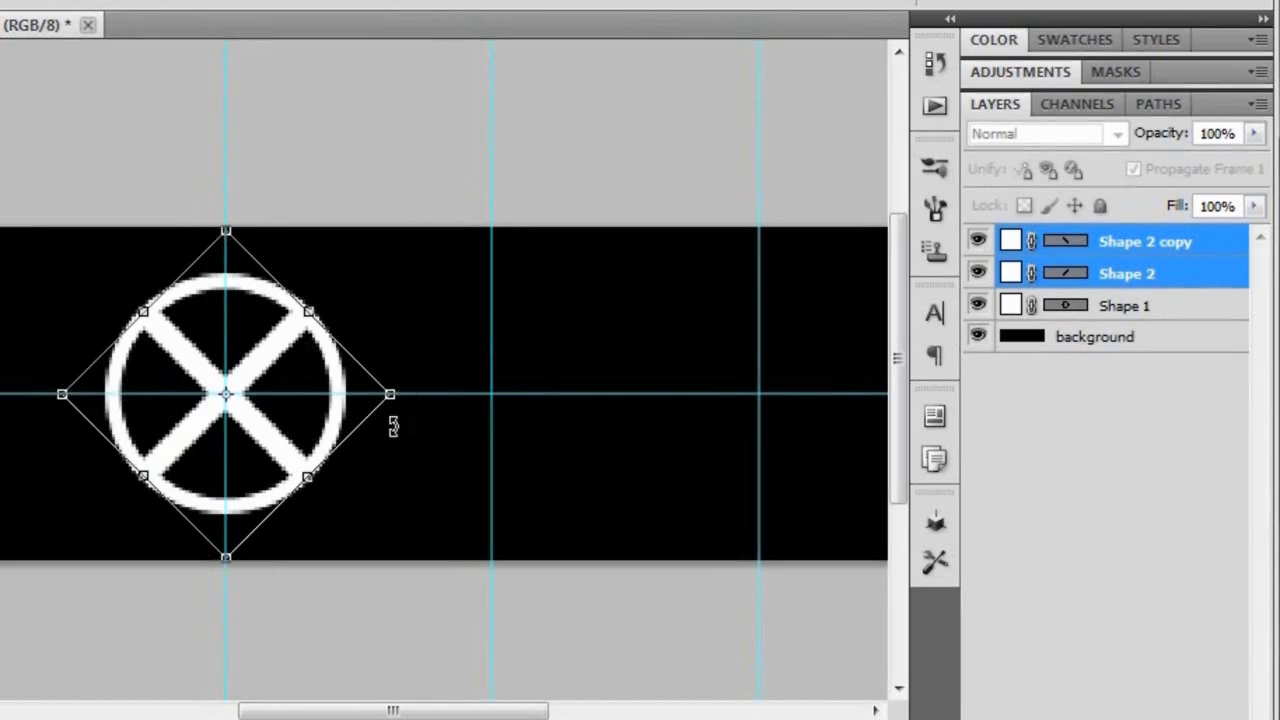
key("Return")
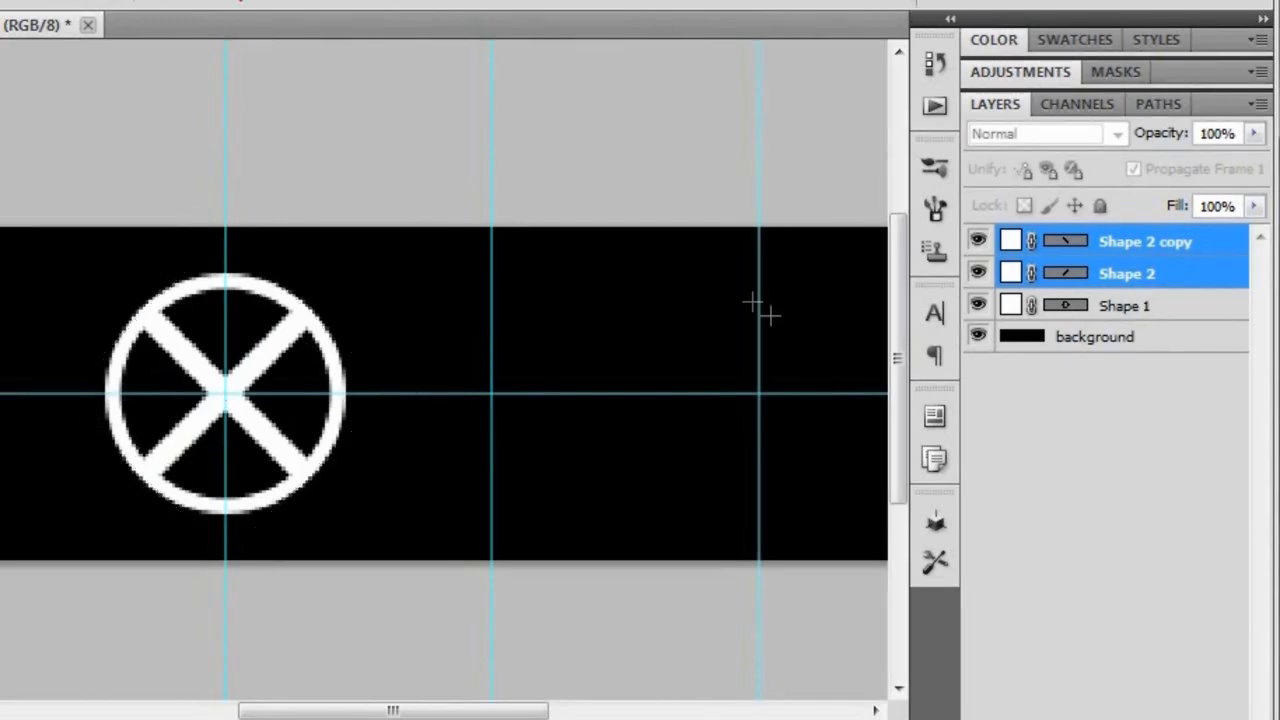
Merge the two bar layers and the ring layer into one layer and rename it Circle
left_click(1140, 243)
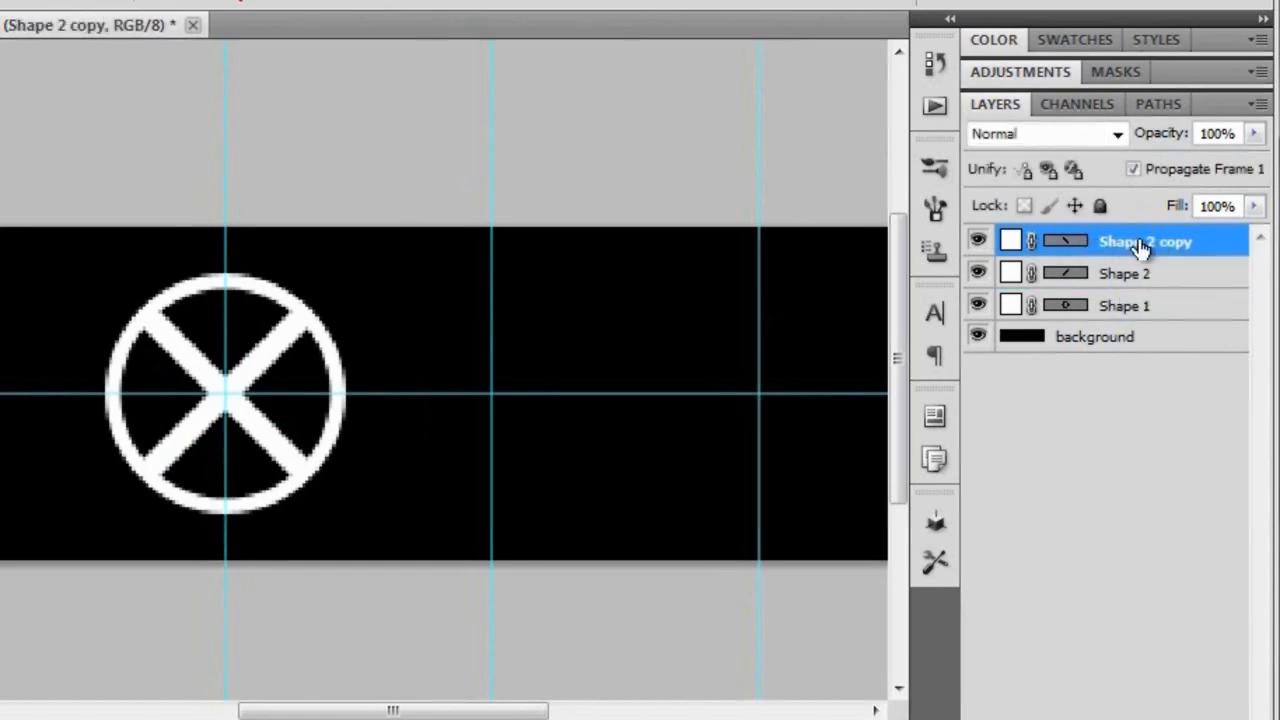
left_click(1123, 308, "shift")
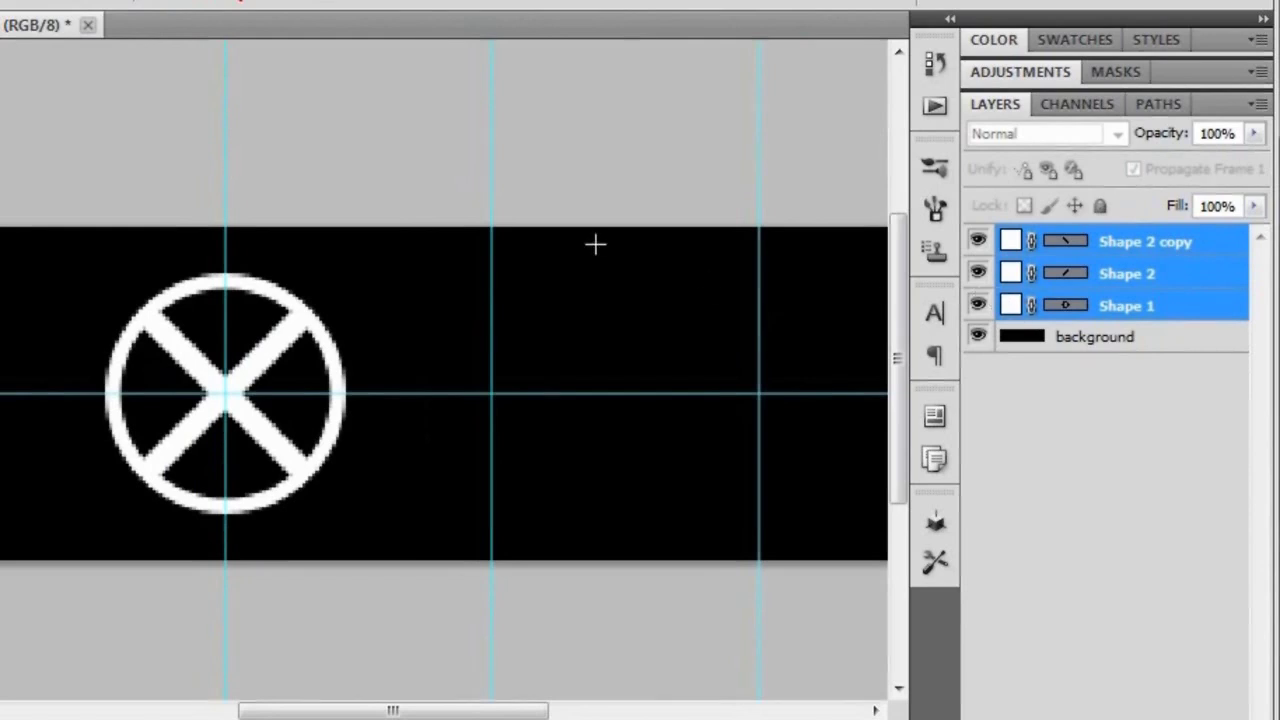
key("ctrl+e")
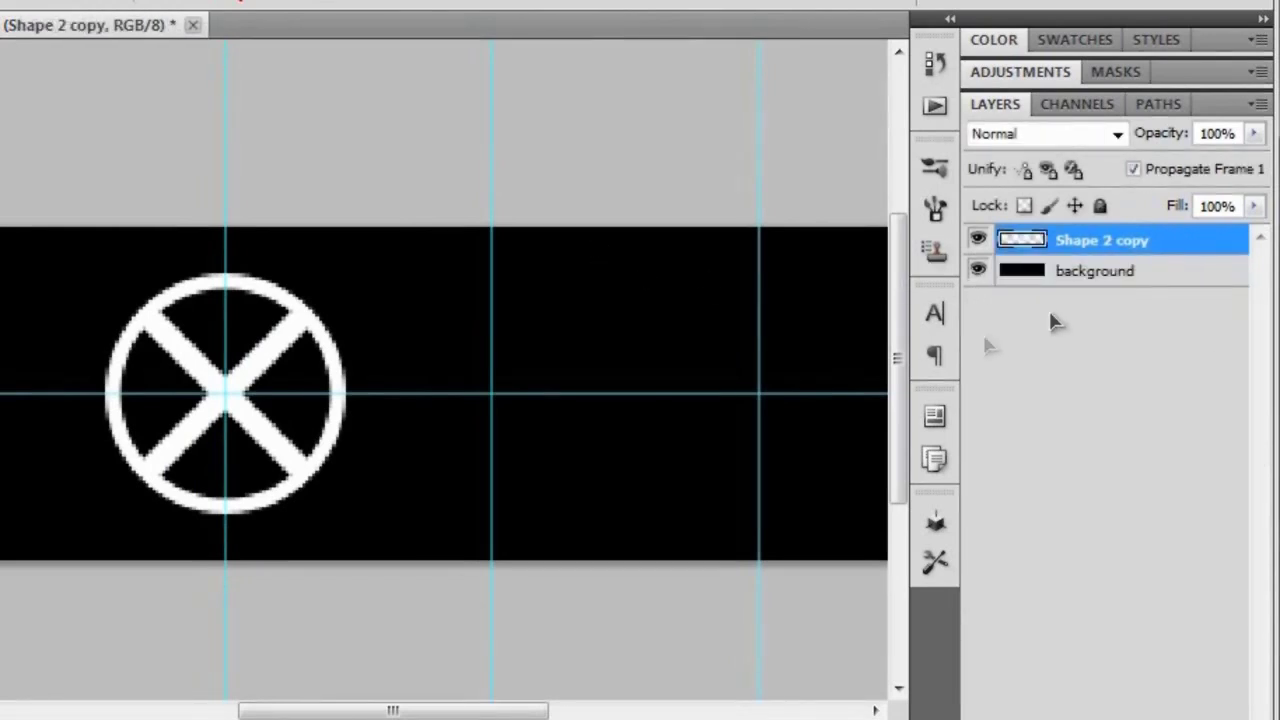
double_click(1094, 241)
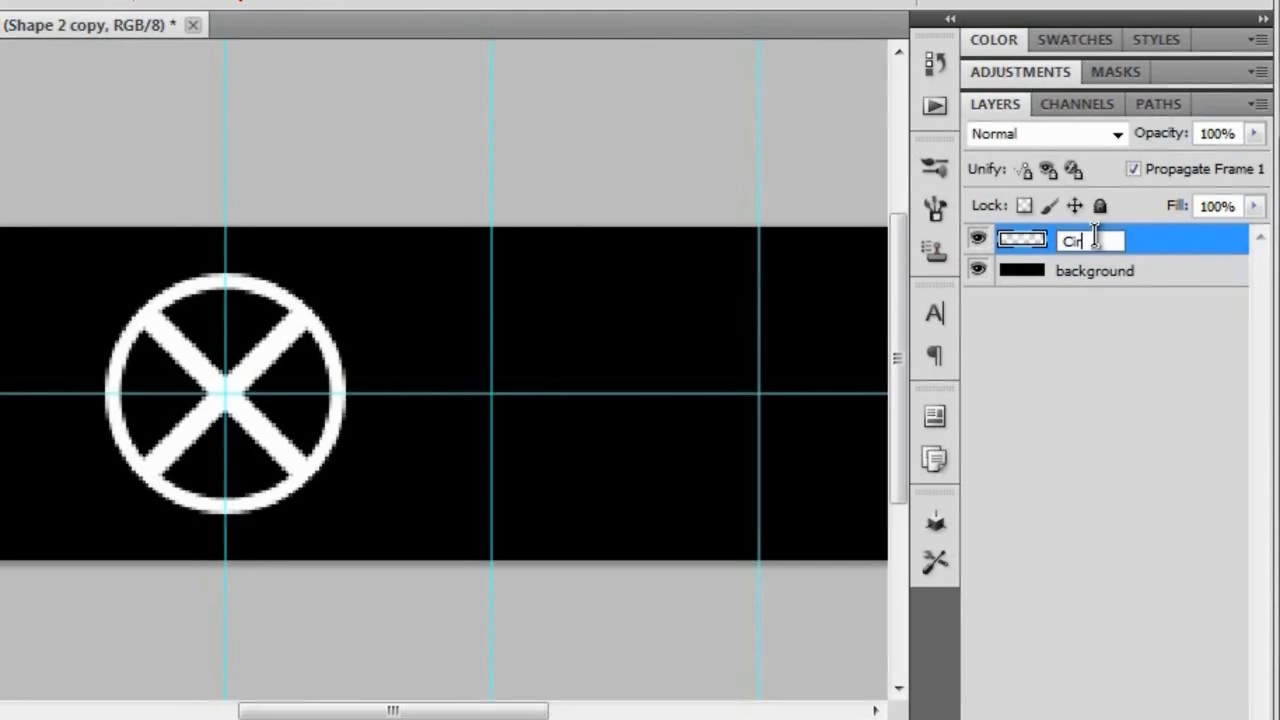
key("Return")
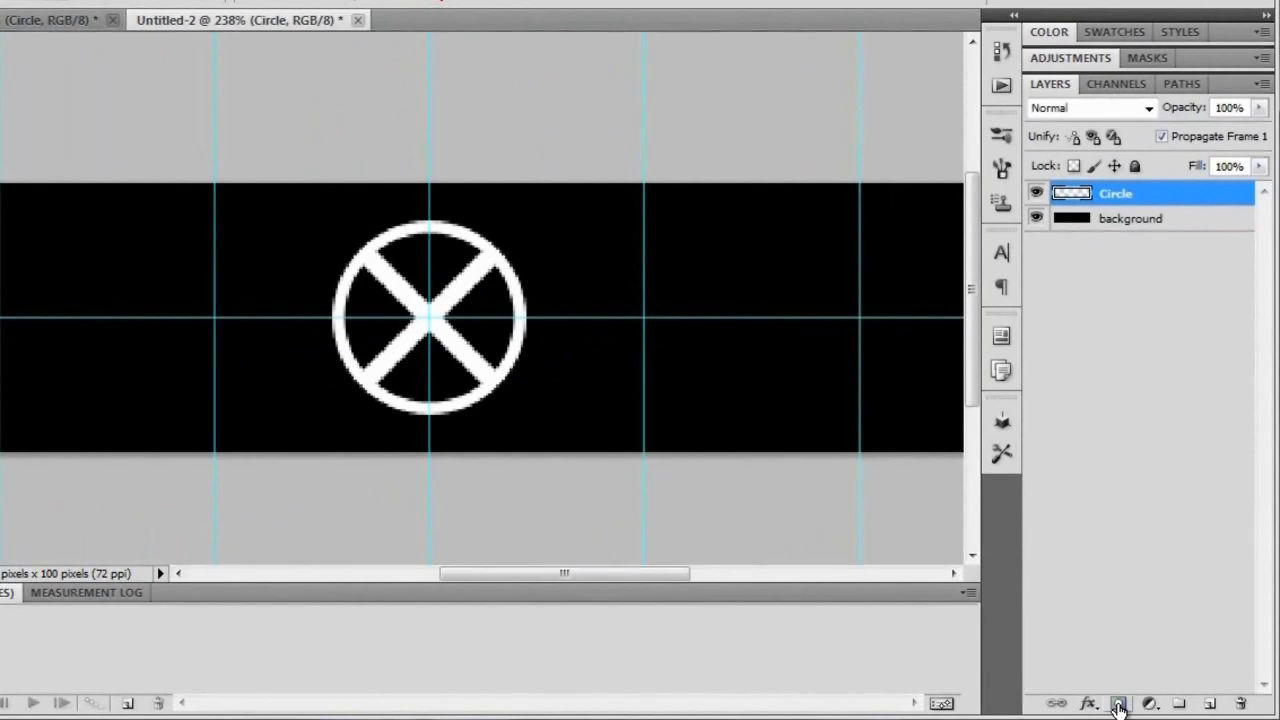
Add a mask to the Circle layer and hide a centred circular area about two thirds of the ring's diameter, leaving four short stubs
left_click(1118, 704)
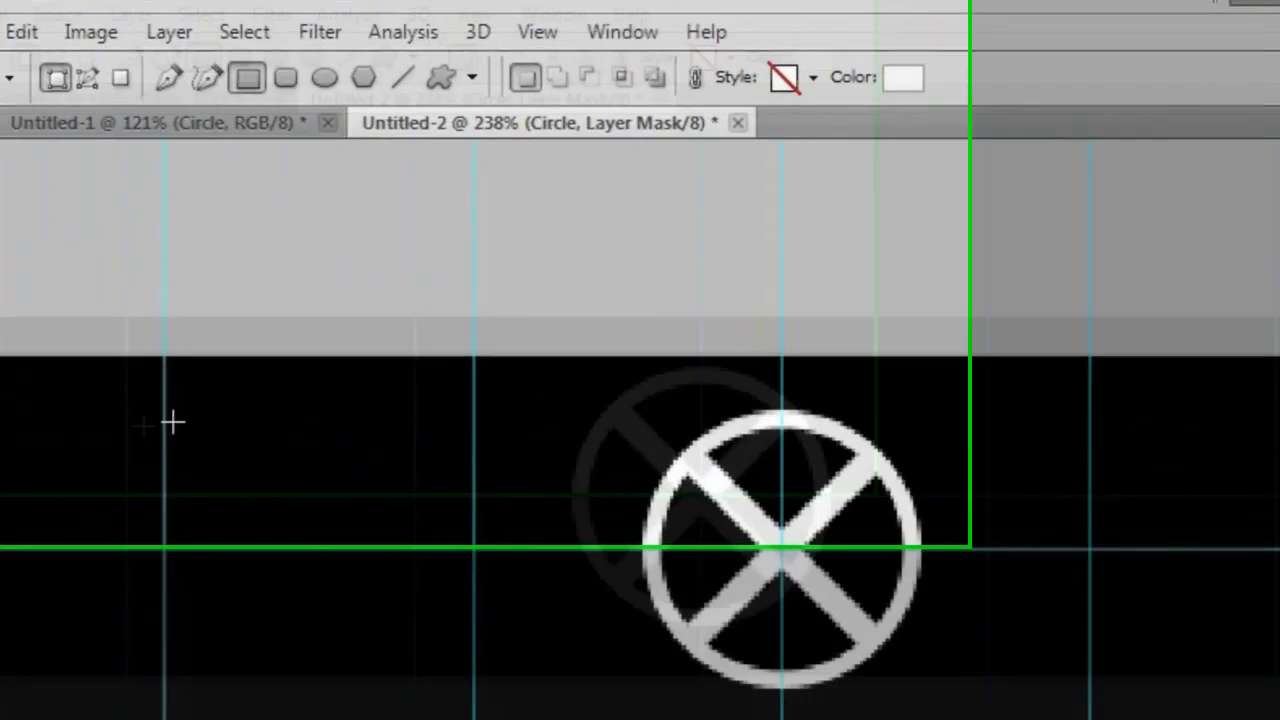
left_click(47, 305)
right_click(57, 315)
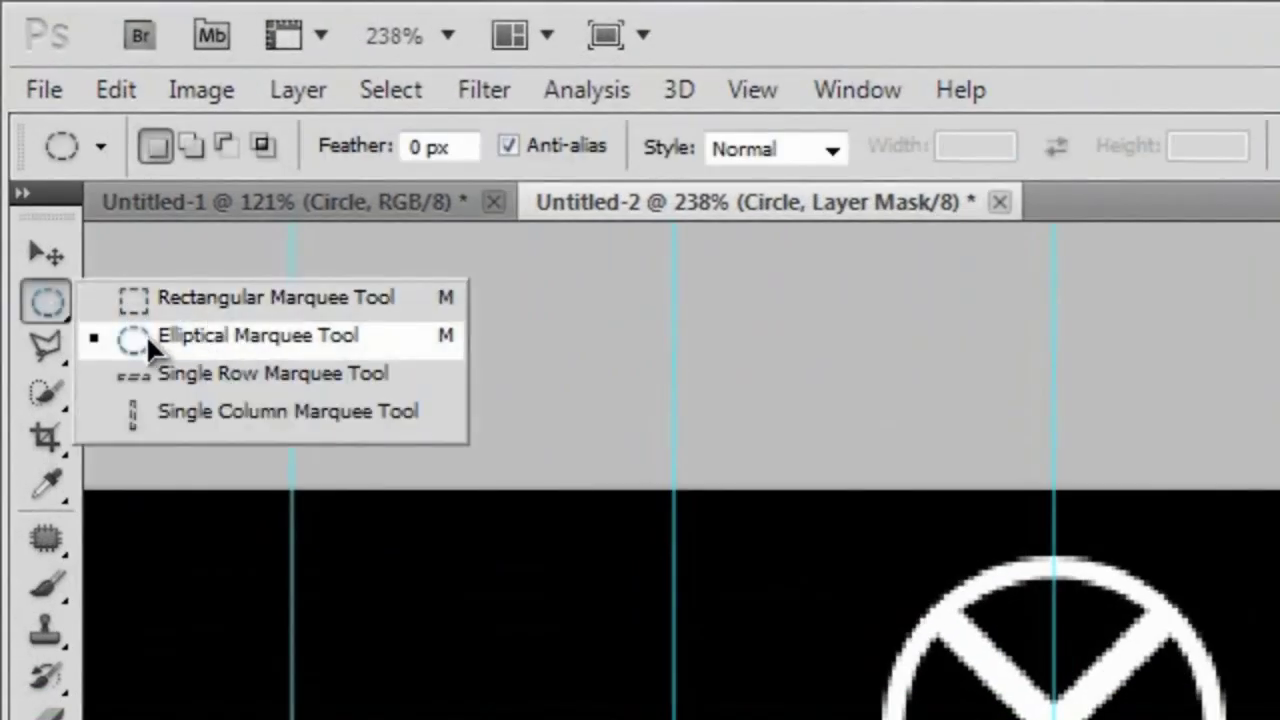
left_click(410, 336)
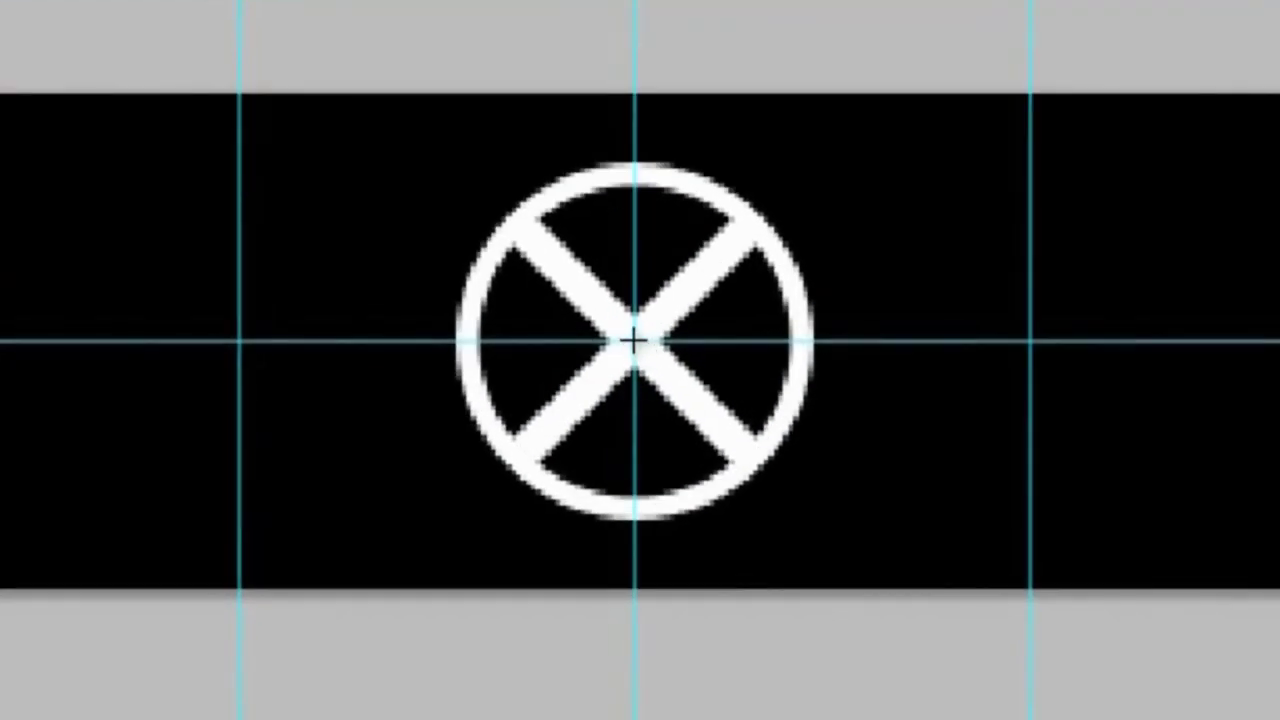
left_click_drag(633, 341, 749, 580)
key("alt")
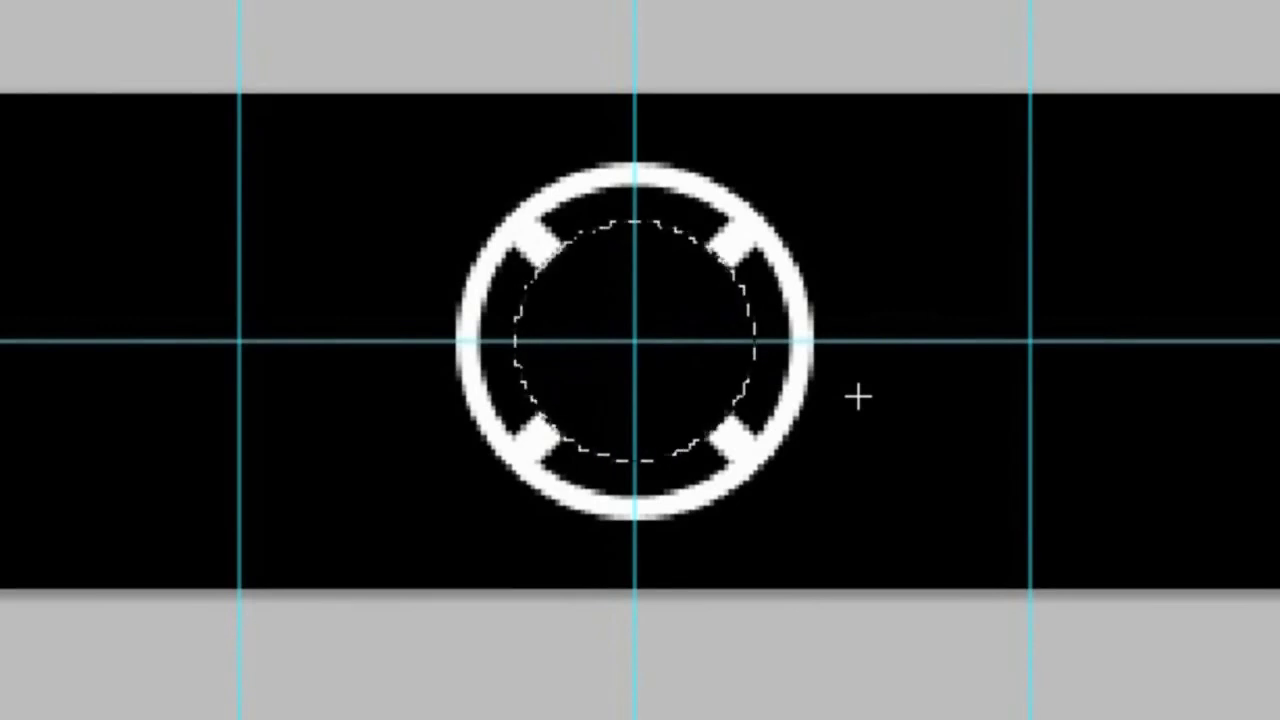
key("ctrl+d")
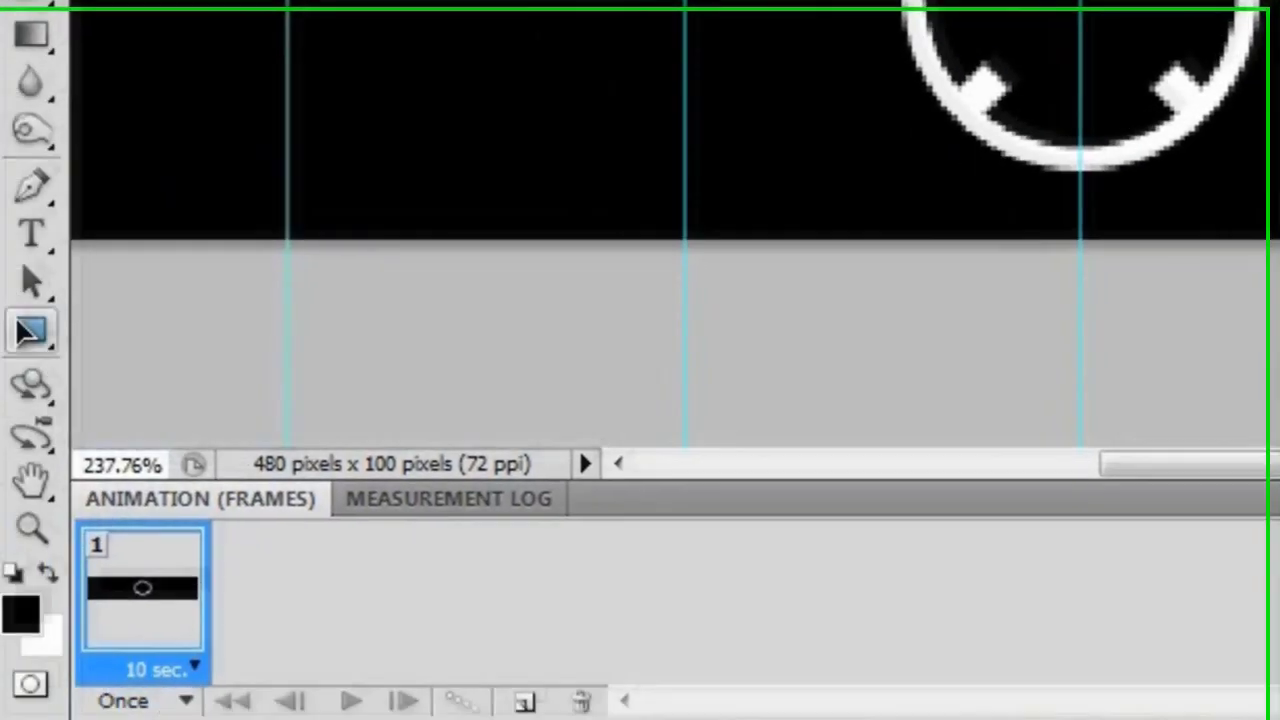
Draw a solid white circle from the middle guide intersection with the Ellipse Tool, a little over half the ring's diameter
left_click(37, 331)
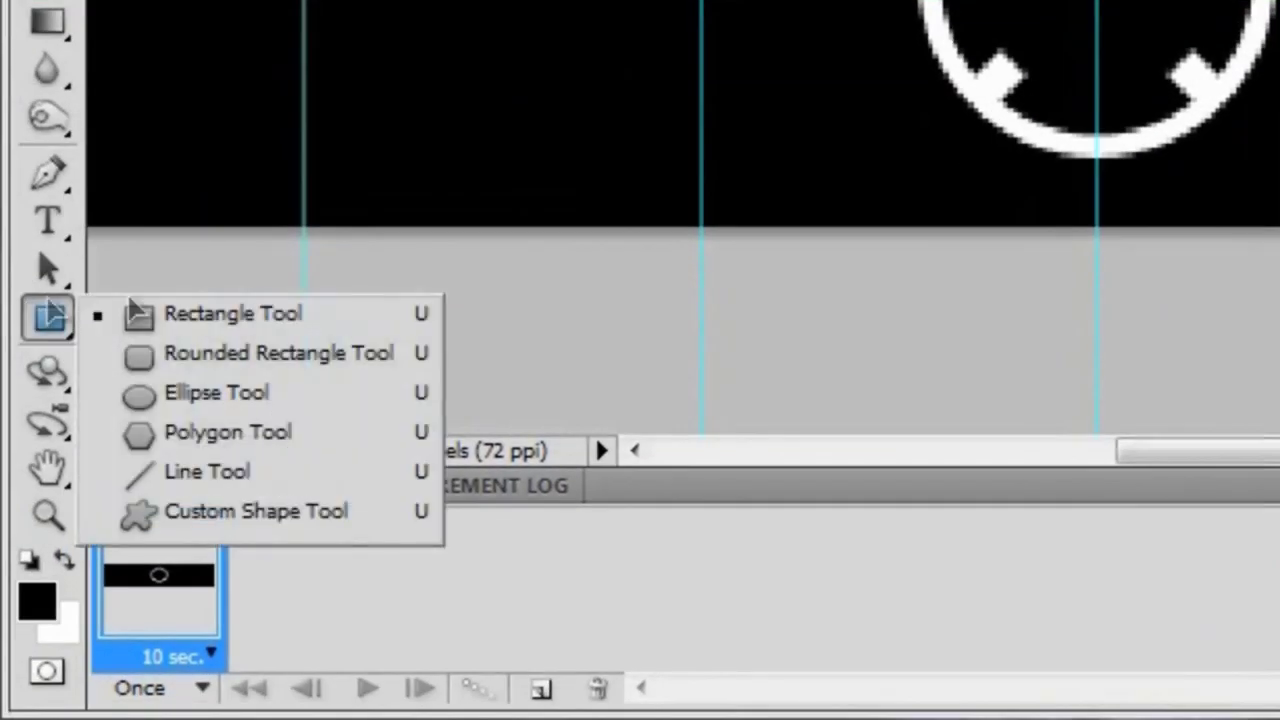
left_click(257, 392)
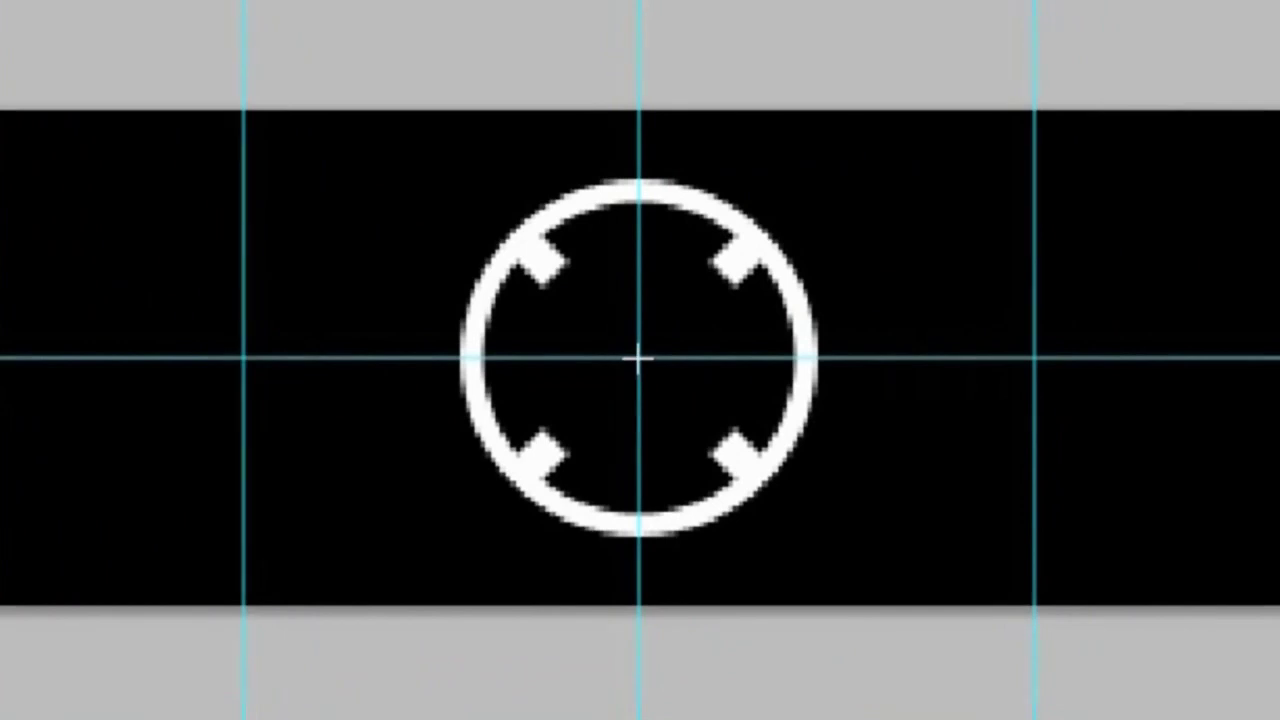
left_click_drag(638, 358, 738, 532)
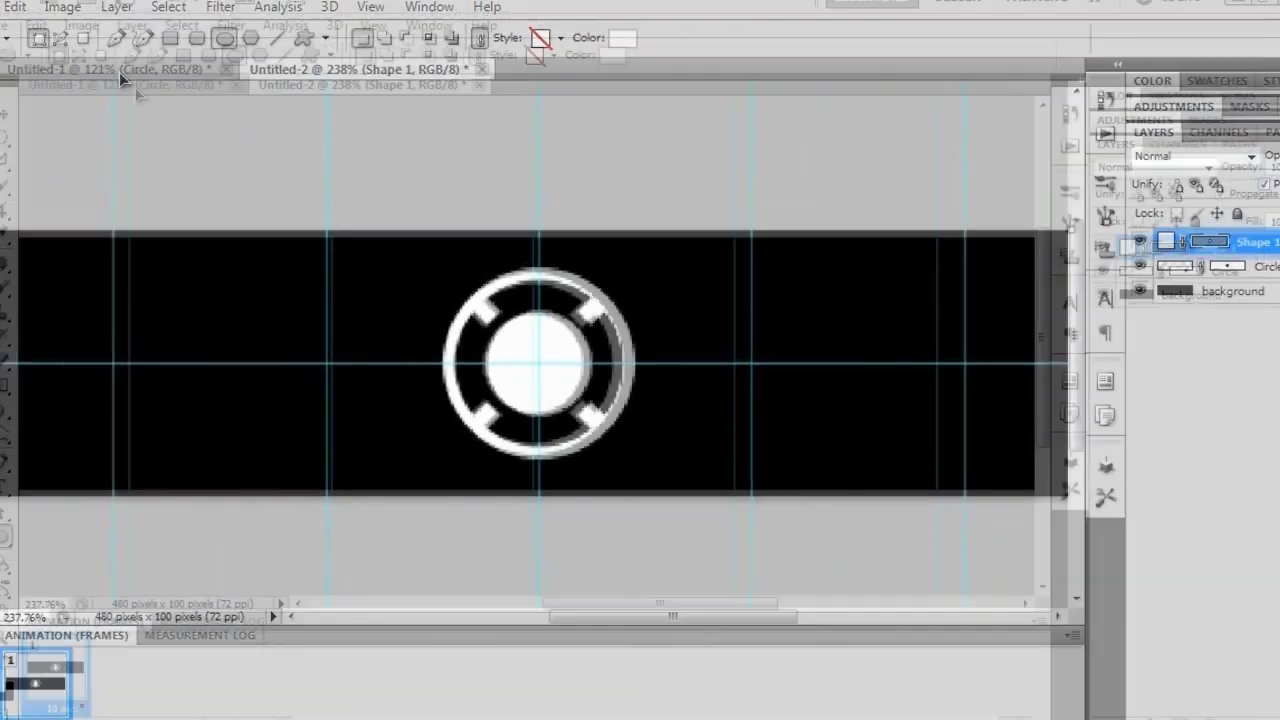
Examine the edges of the dot in the first circle of Untitled-1 up close, and return to Untitled-2
left_click(153, 104)
scroll(127, 357, "up", 6)
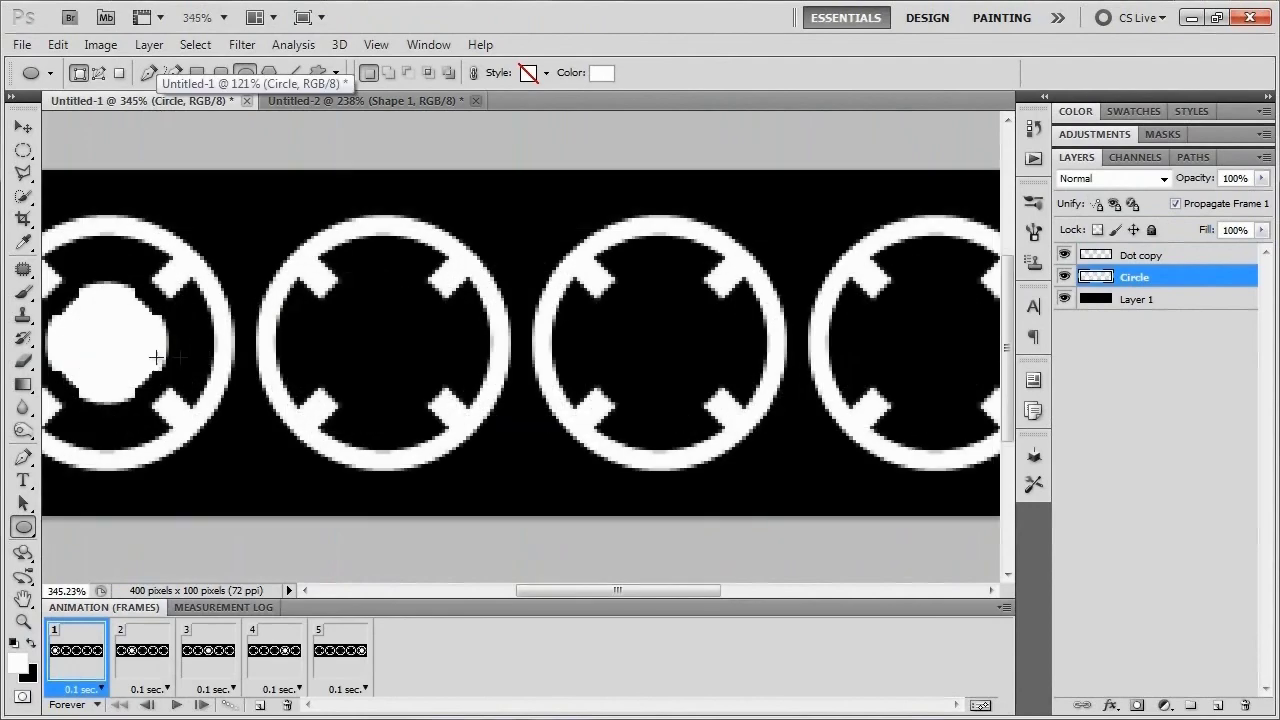
left_click_drag(127, 357, 506, 349)
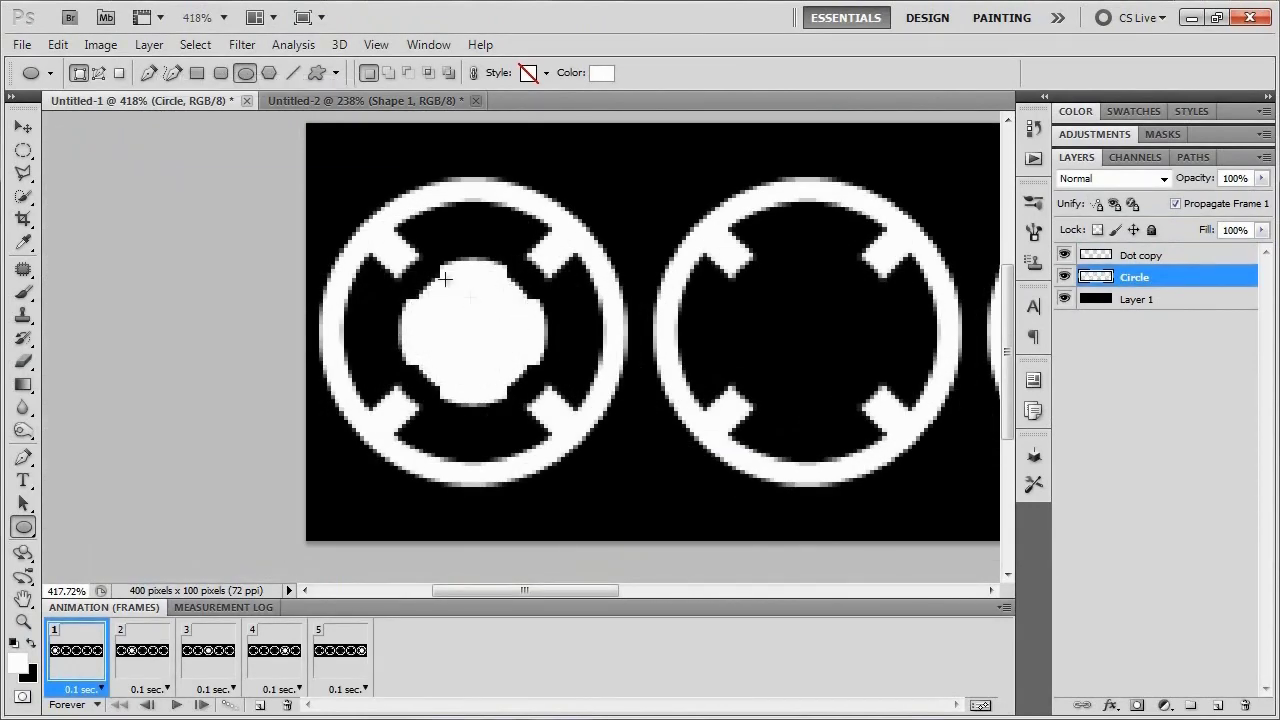
left_click(341, 101)
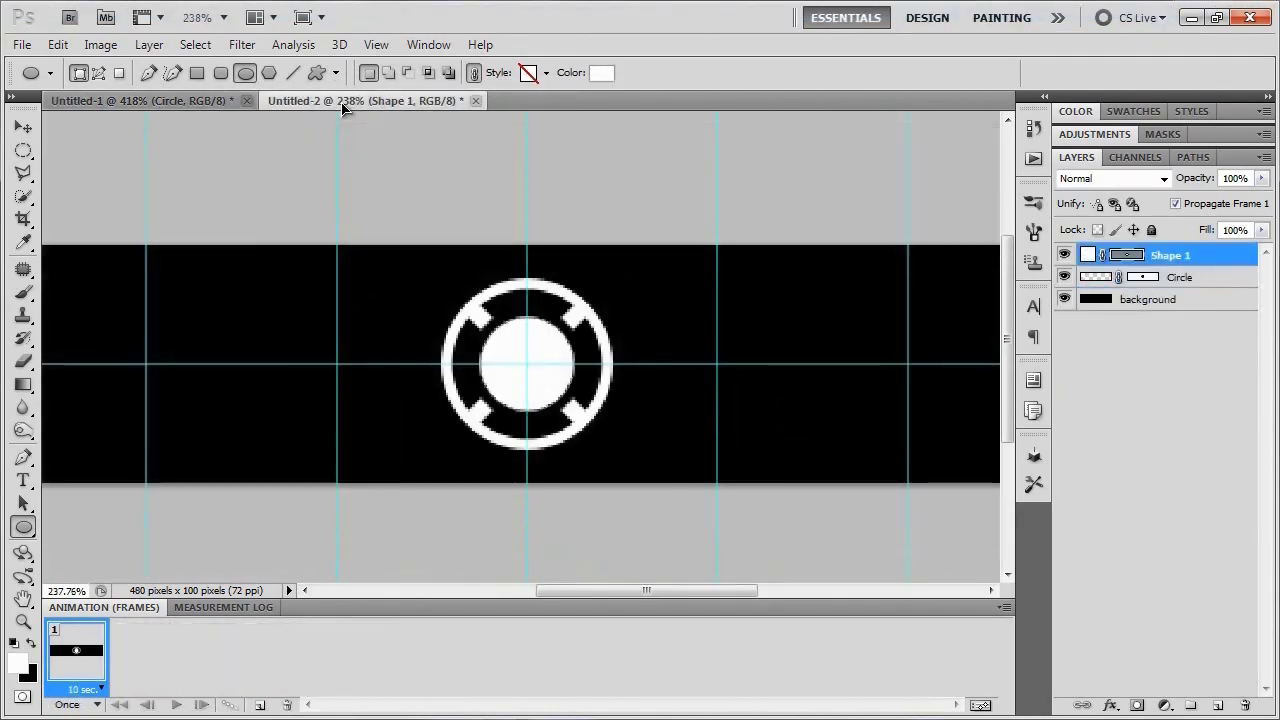
Duplicate the Shape 1 layer that holds the white dot
scroll(508, 380, "up", 2)
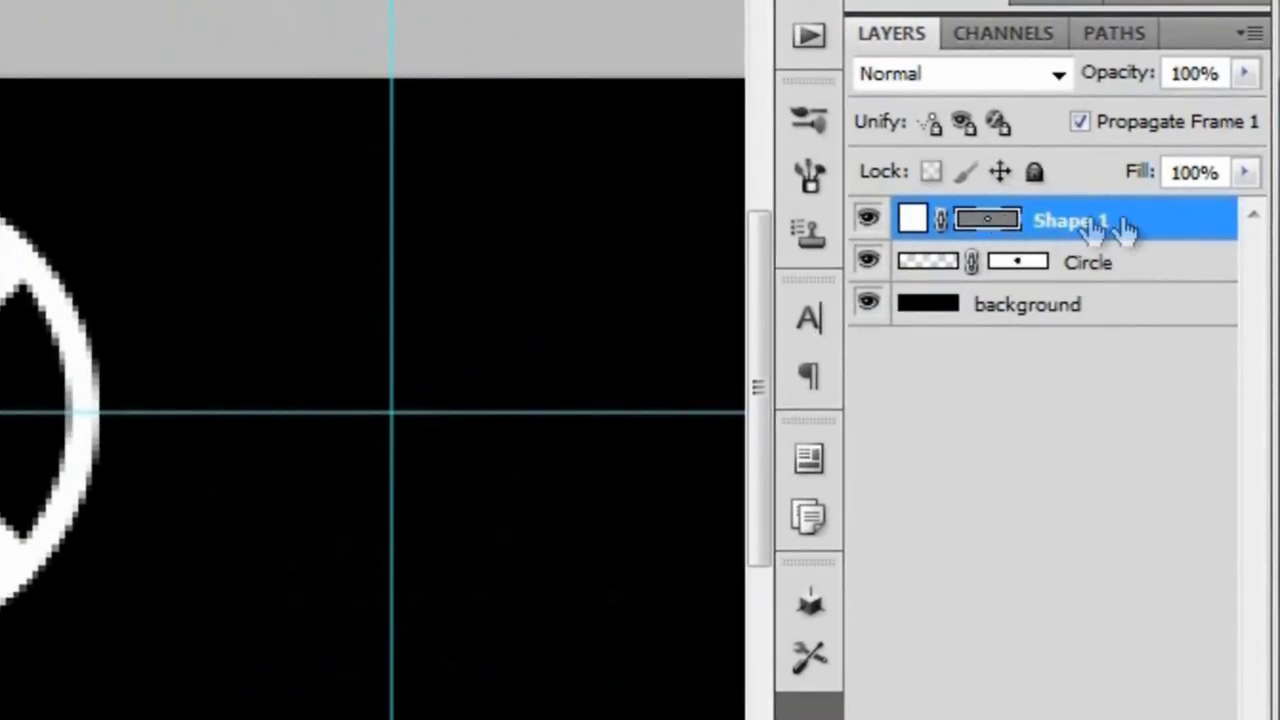
key("ctrl+j")
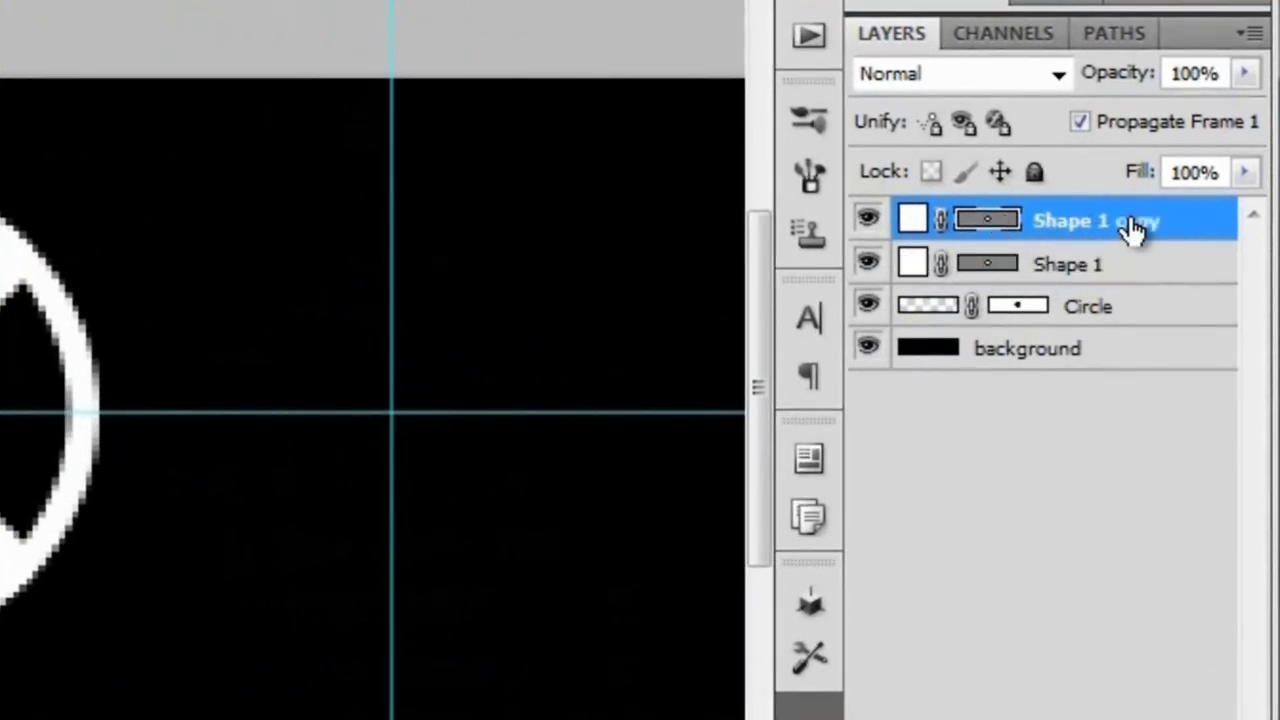
Hide the Shape 1 copy layer and scale the Shape 1 dot down about its centre to about 88%
left_click(868, 220)
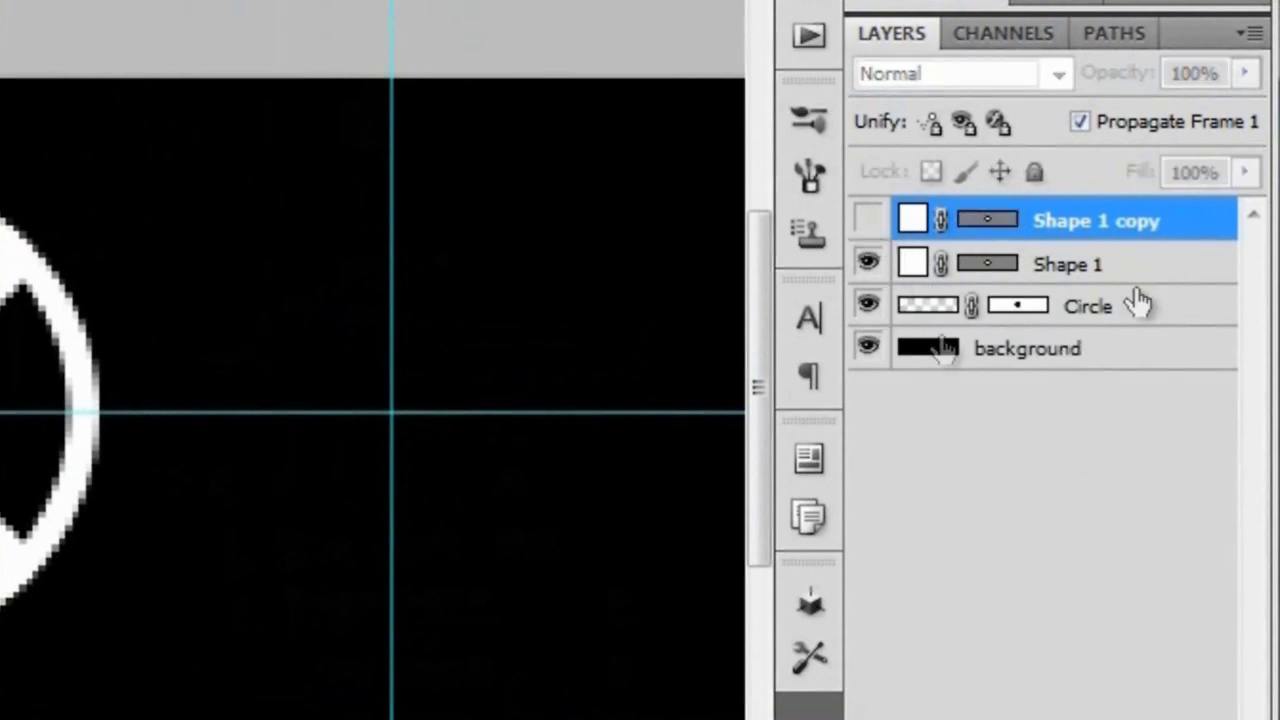
left_click(1086, 276)
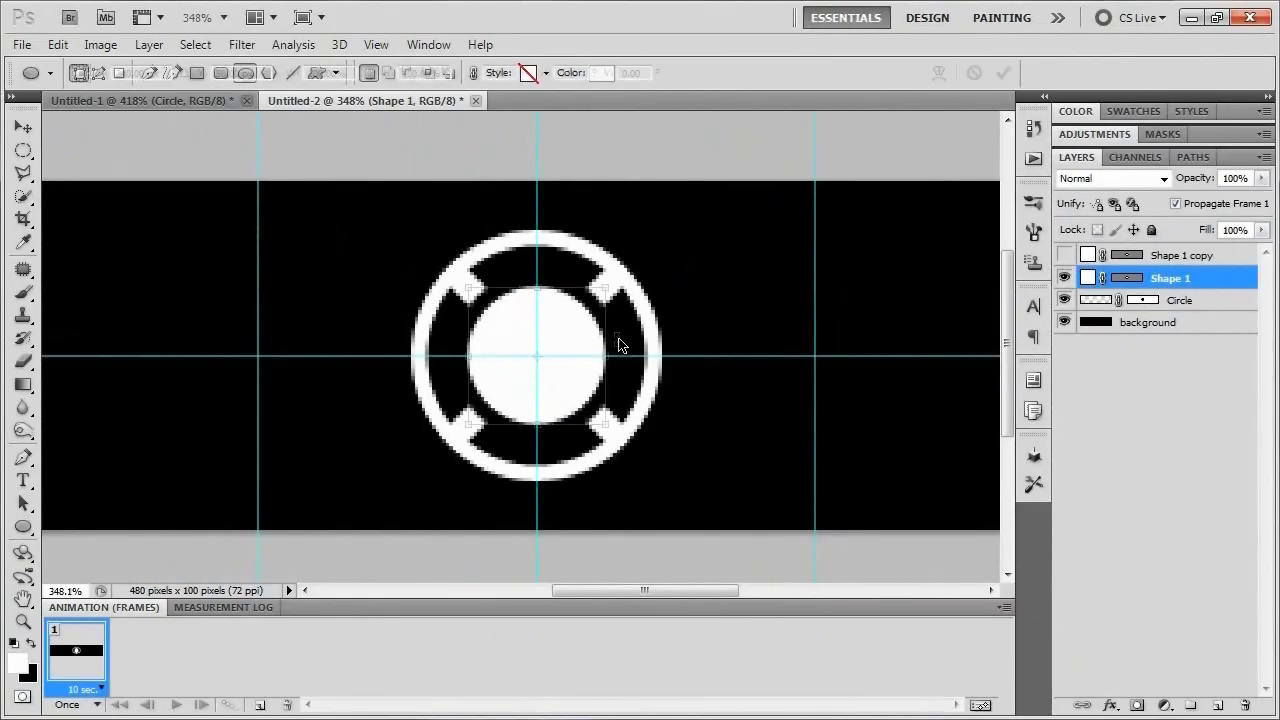
key("ctrl+t")
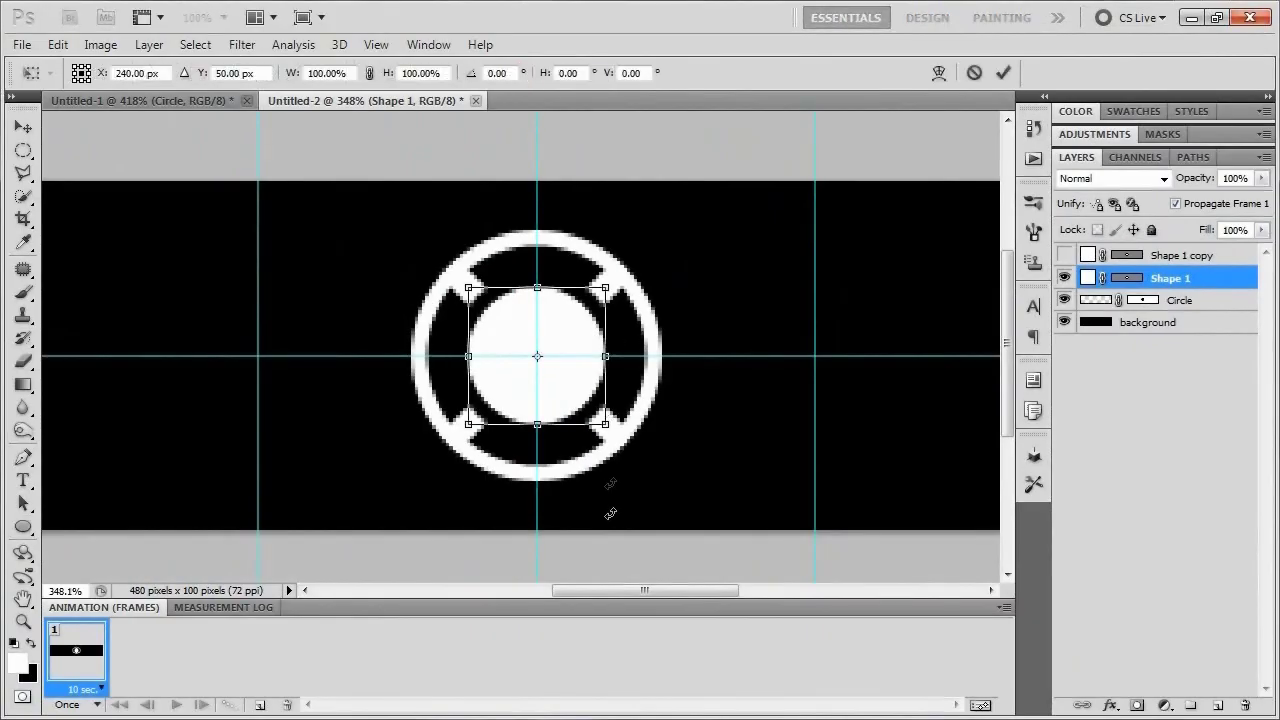
left_click_drag(604, 424, 596, 414)
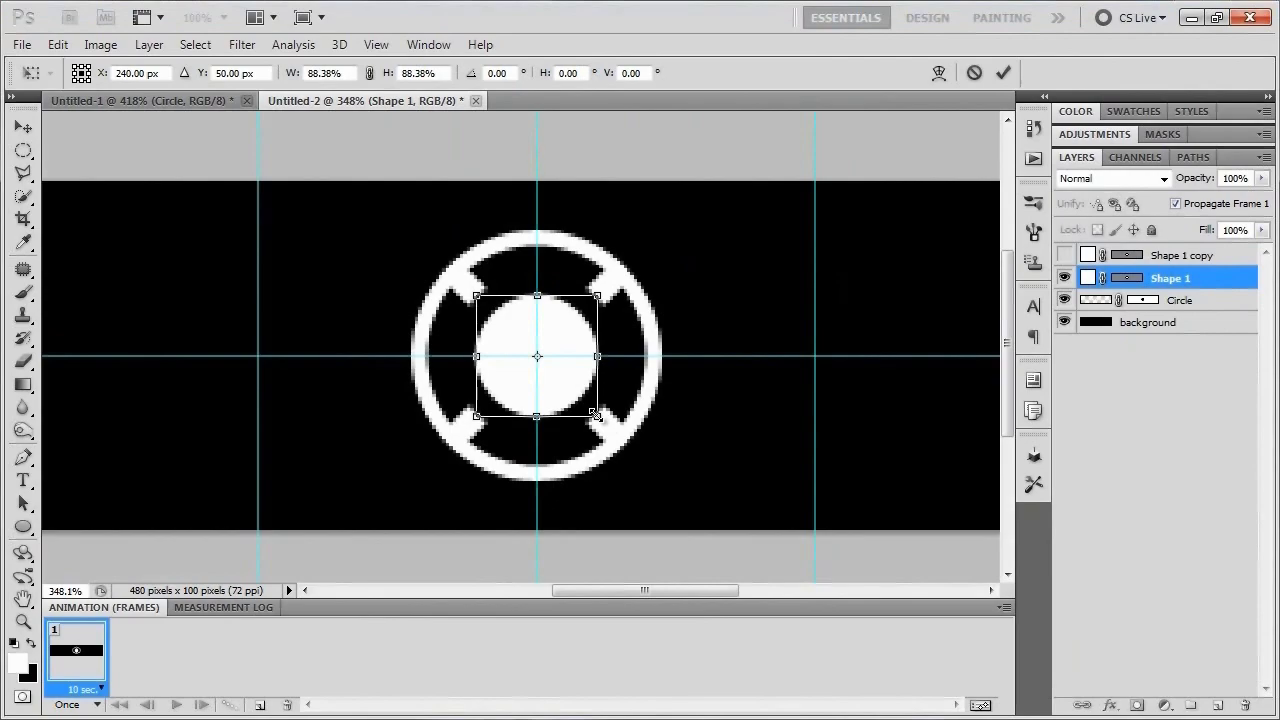
left_click(1003, 72)
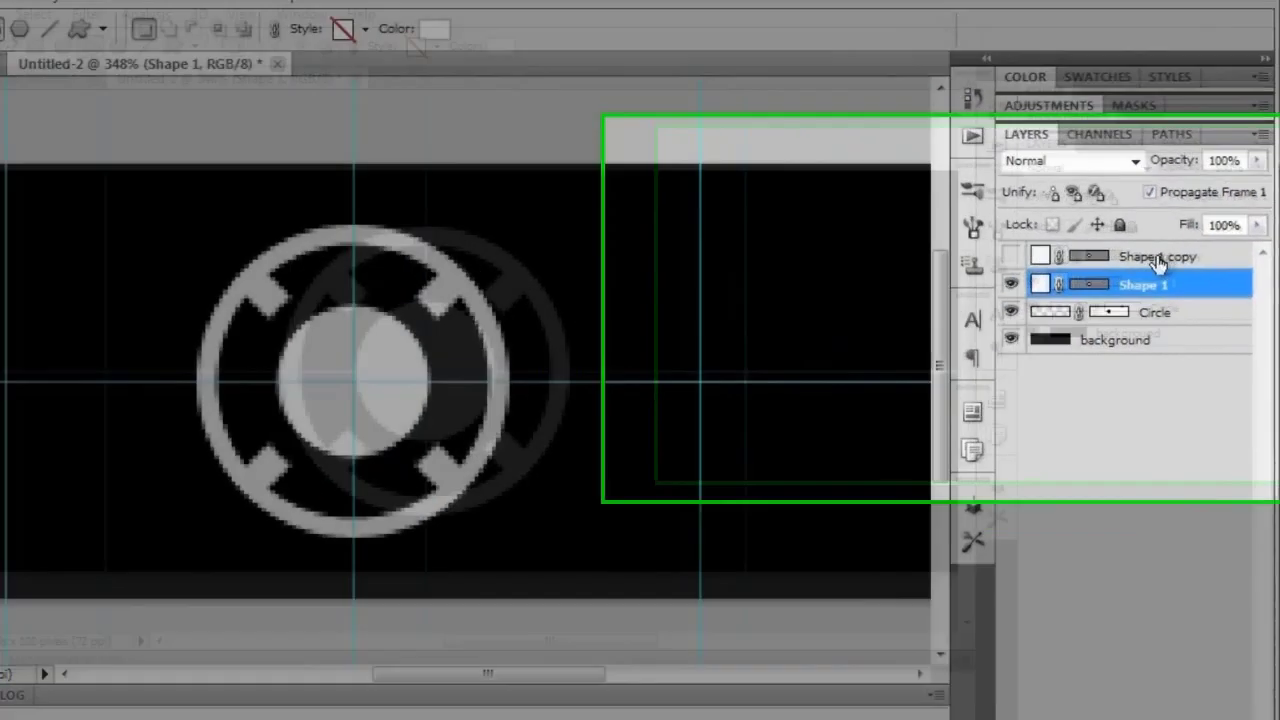
Show the Shape 1 copy layer and mask it to a narrow vertical rectangle centred on the dot, spanning nearly the ring's inner height
left_click(1200, 255)
left_click(770, 262)
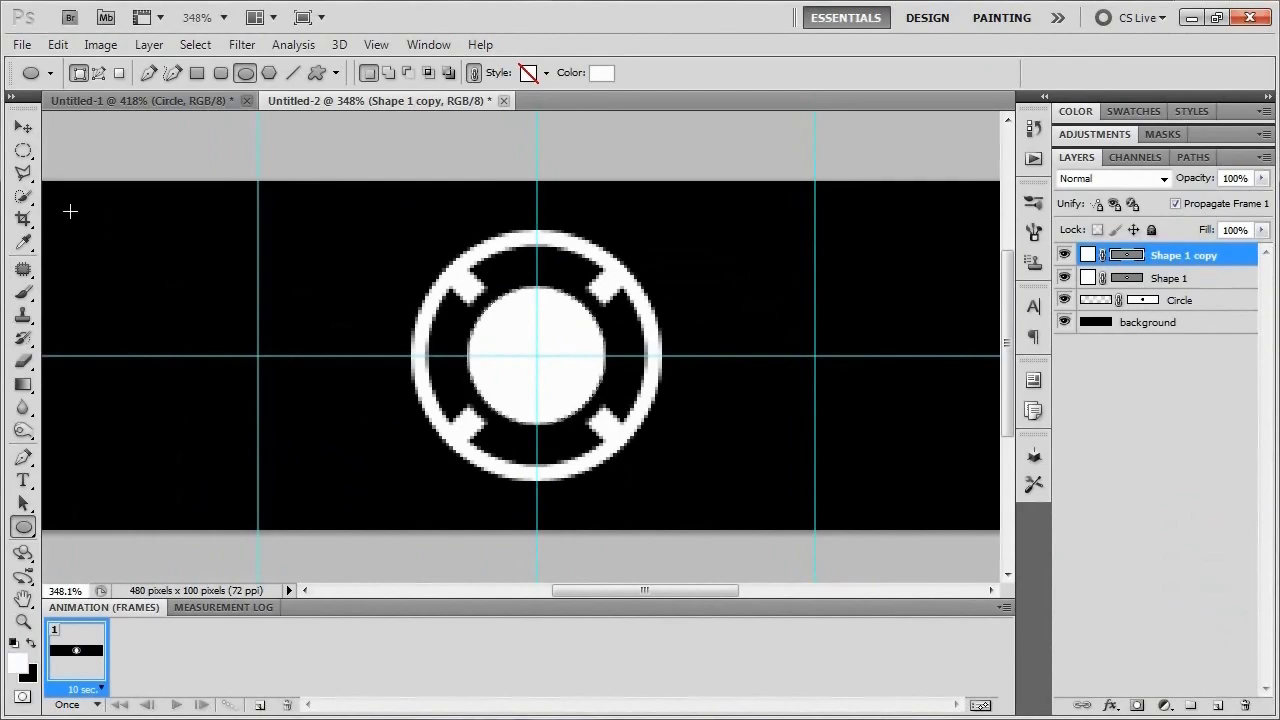
left_click(23, 150)
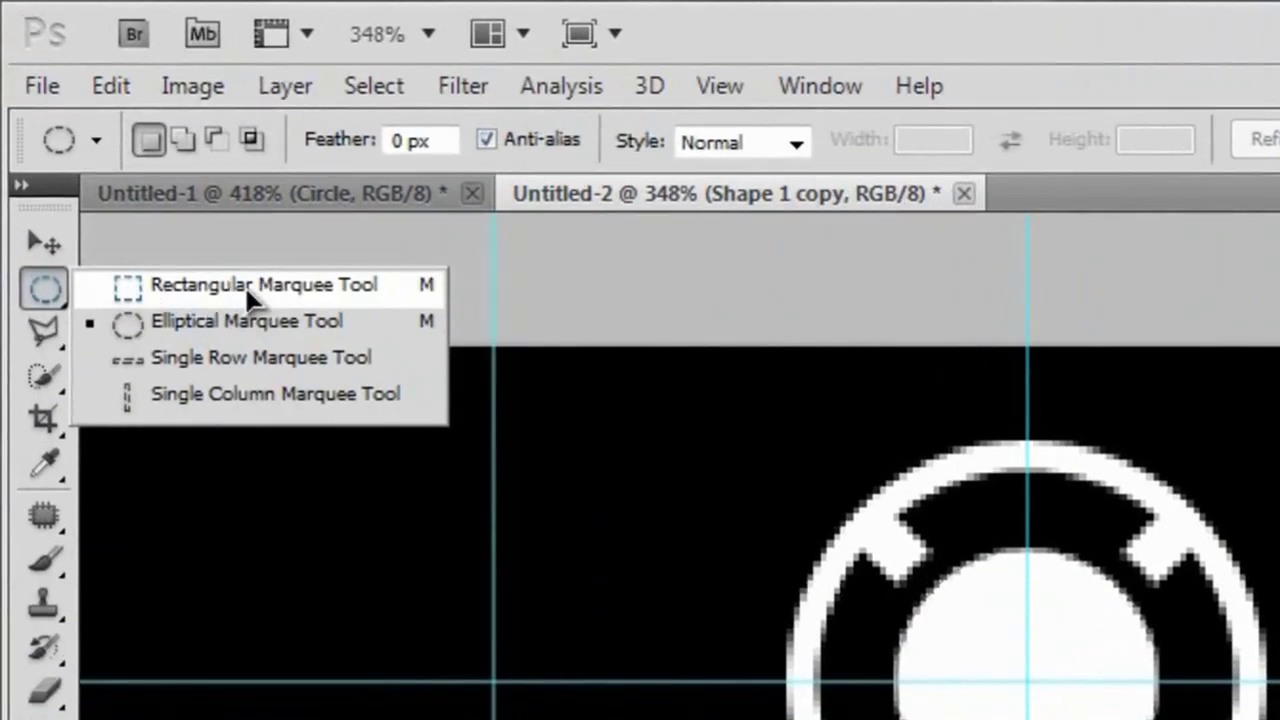
left_click(250, 290)
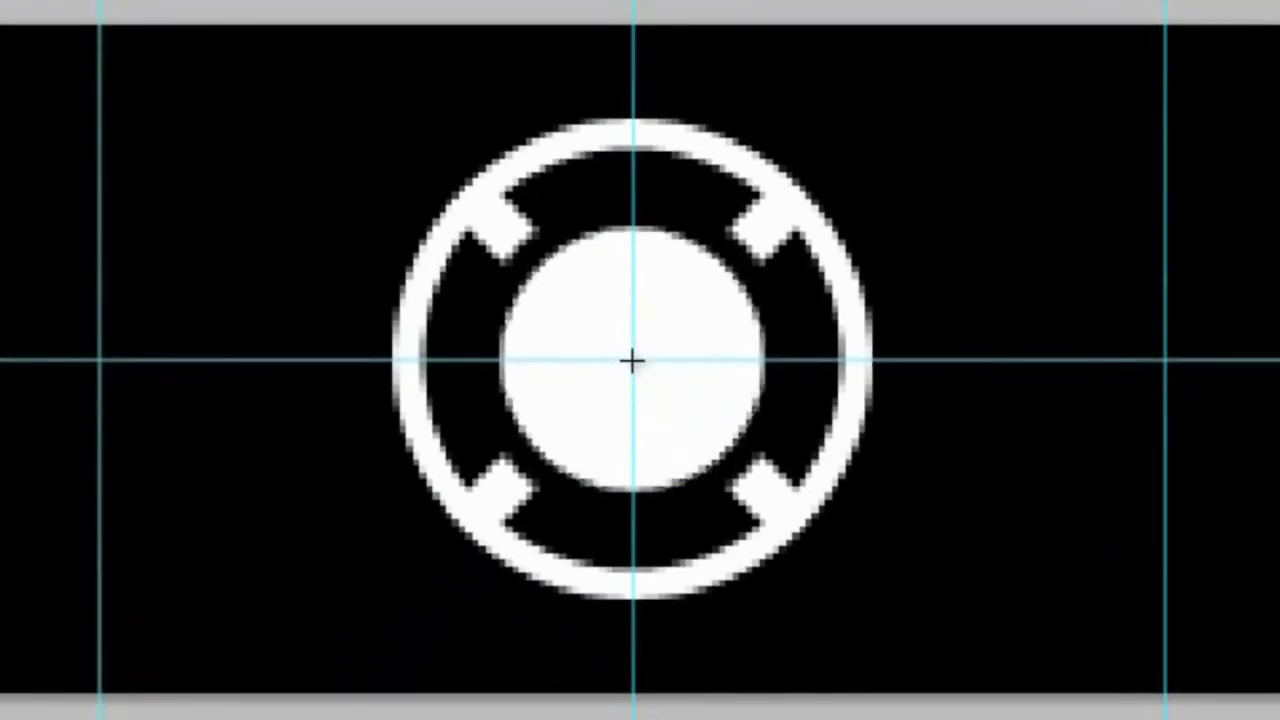
left_click_drag(633, 362, 667, 552)
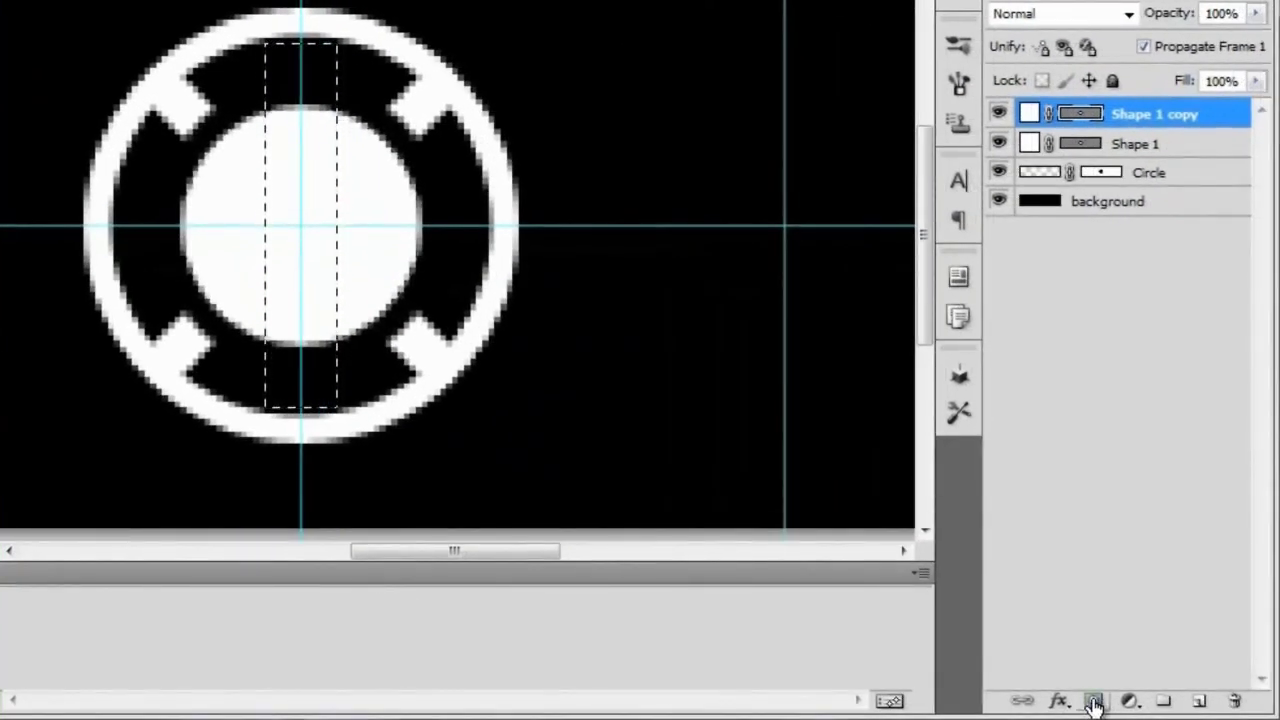
left_click(1094, 703)
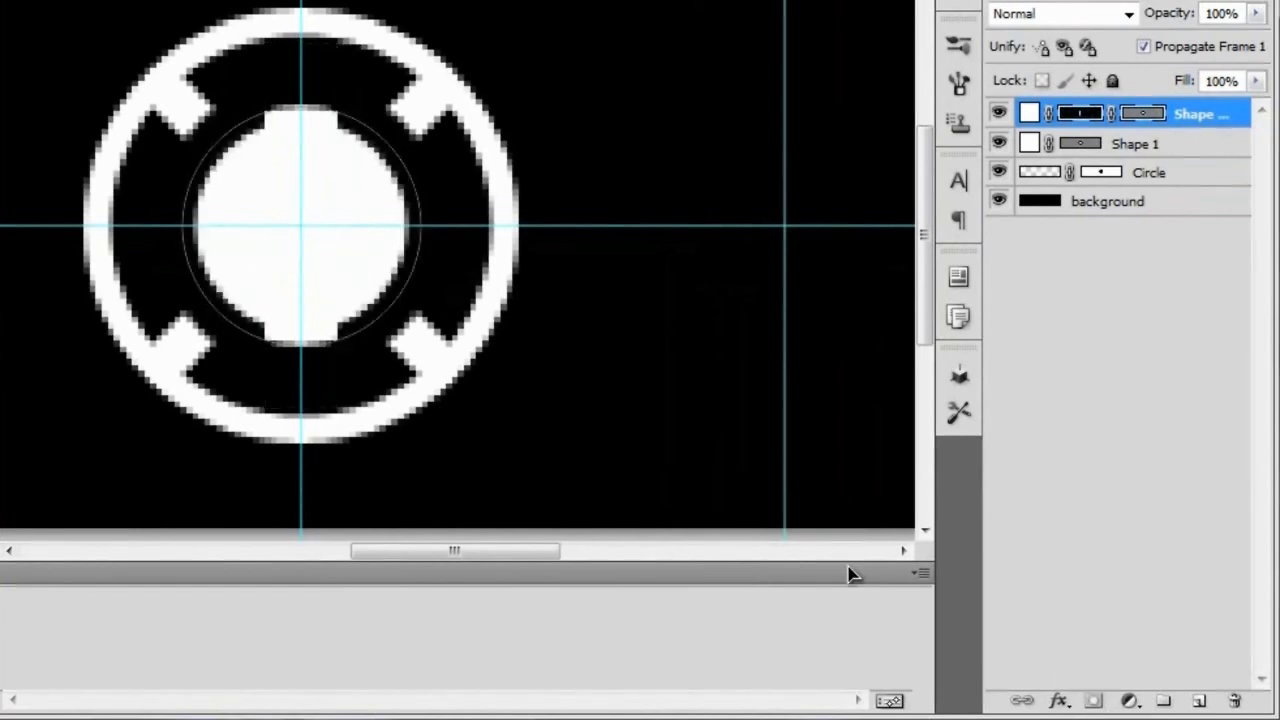
Load the Shape 1 copy layer mask as a selection and rotate the selection outline by -90° to lie horizontally across the dot
scroll(300, 207, "up", 1)
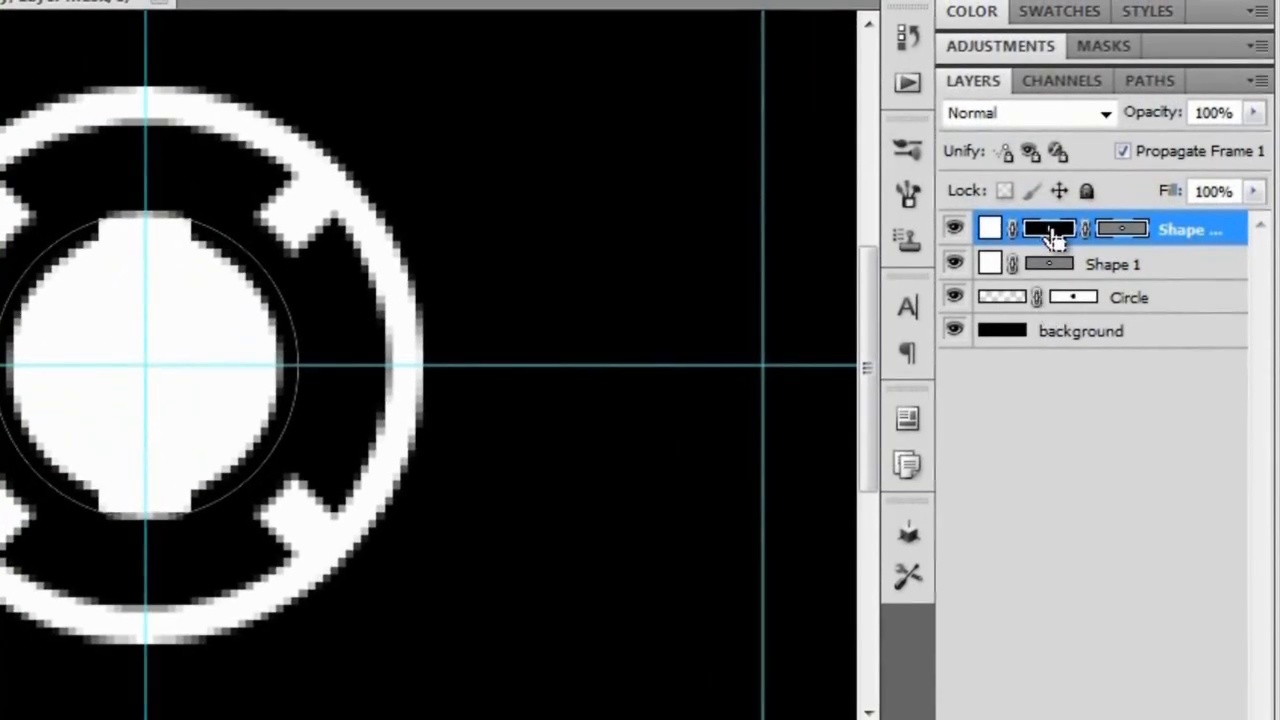
left_click(1052, 233, "ctrl")
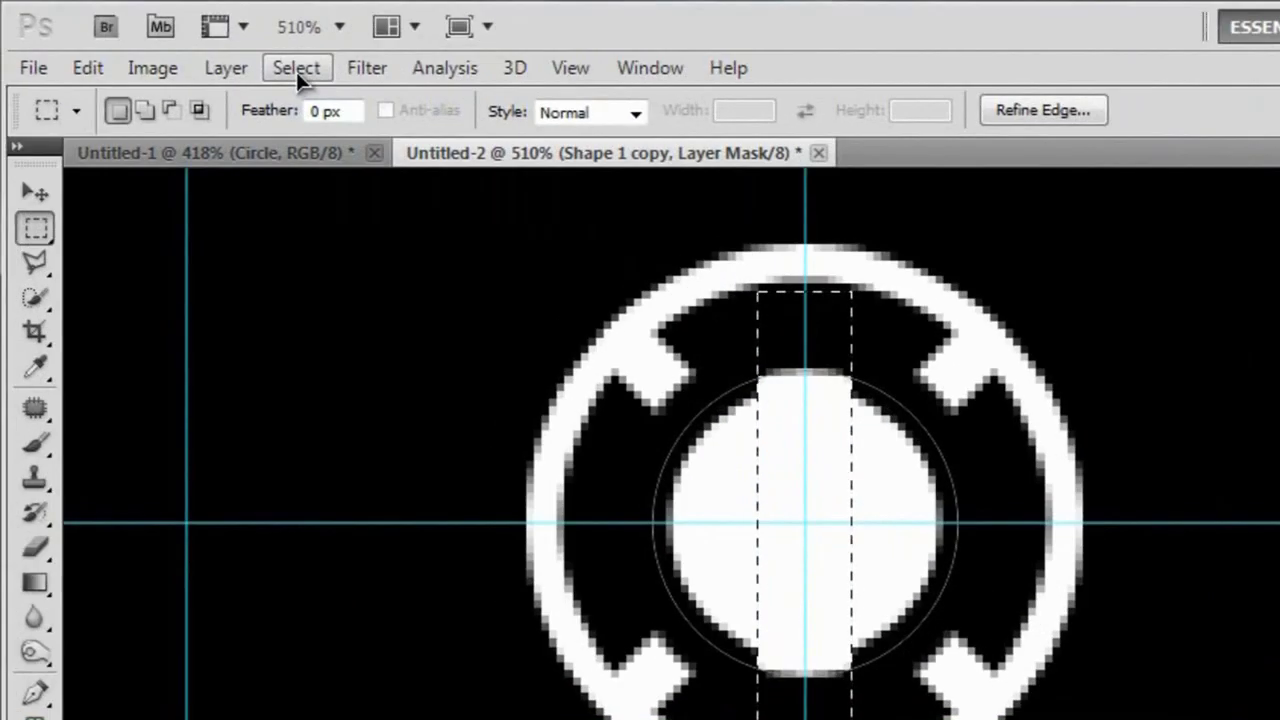
left_click(296, 71)
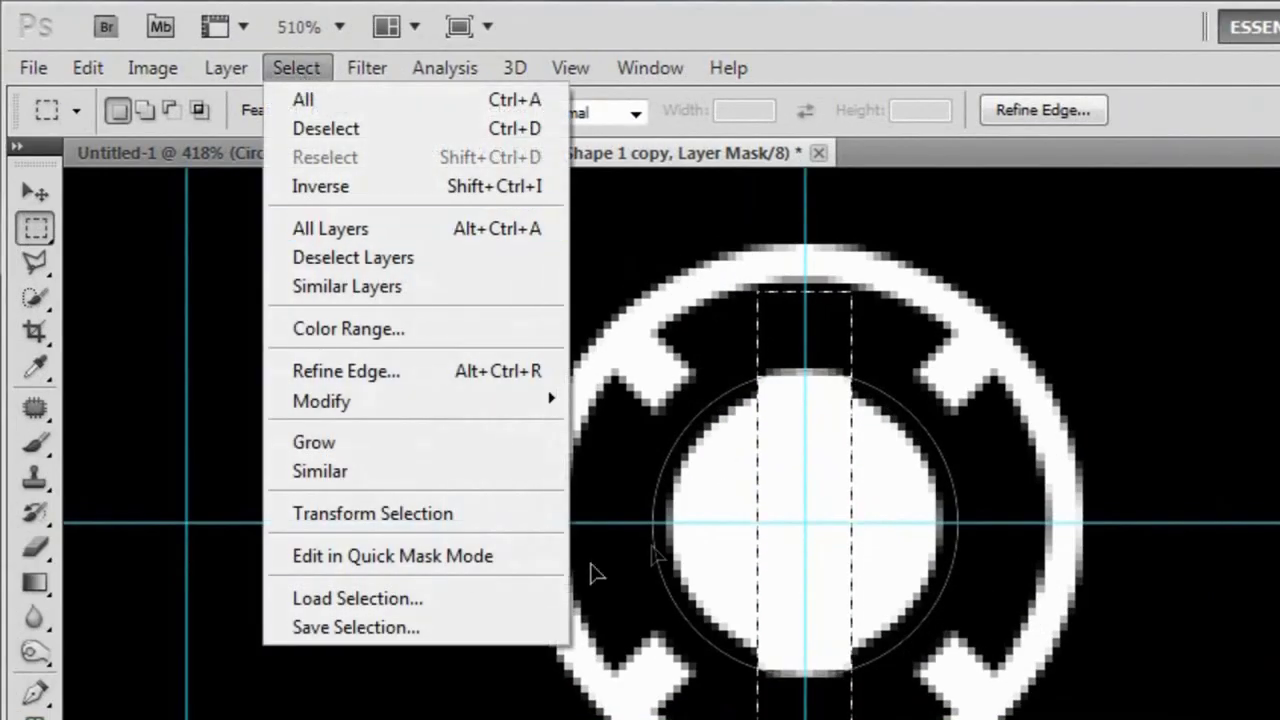
left_click(373, 513)
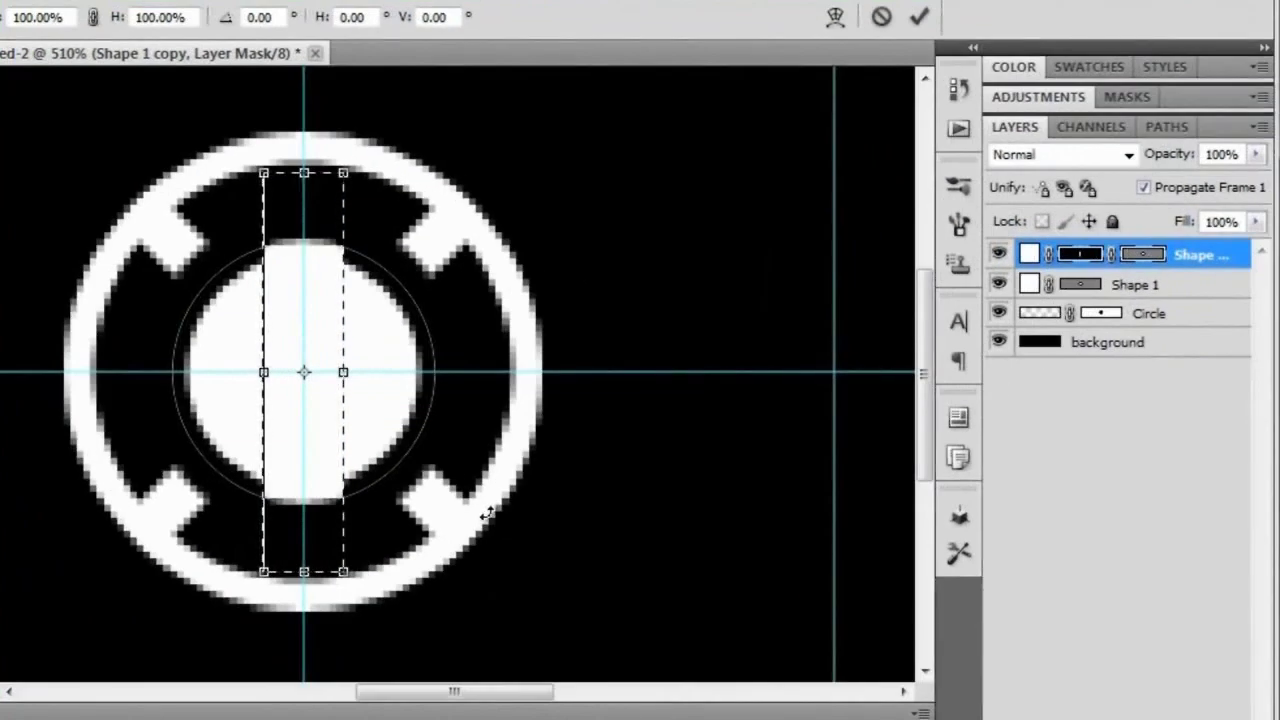
left_click_drag(485, 513, 480, 129)
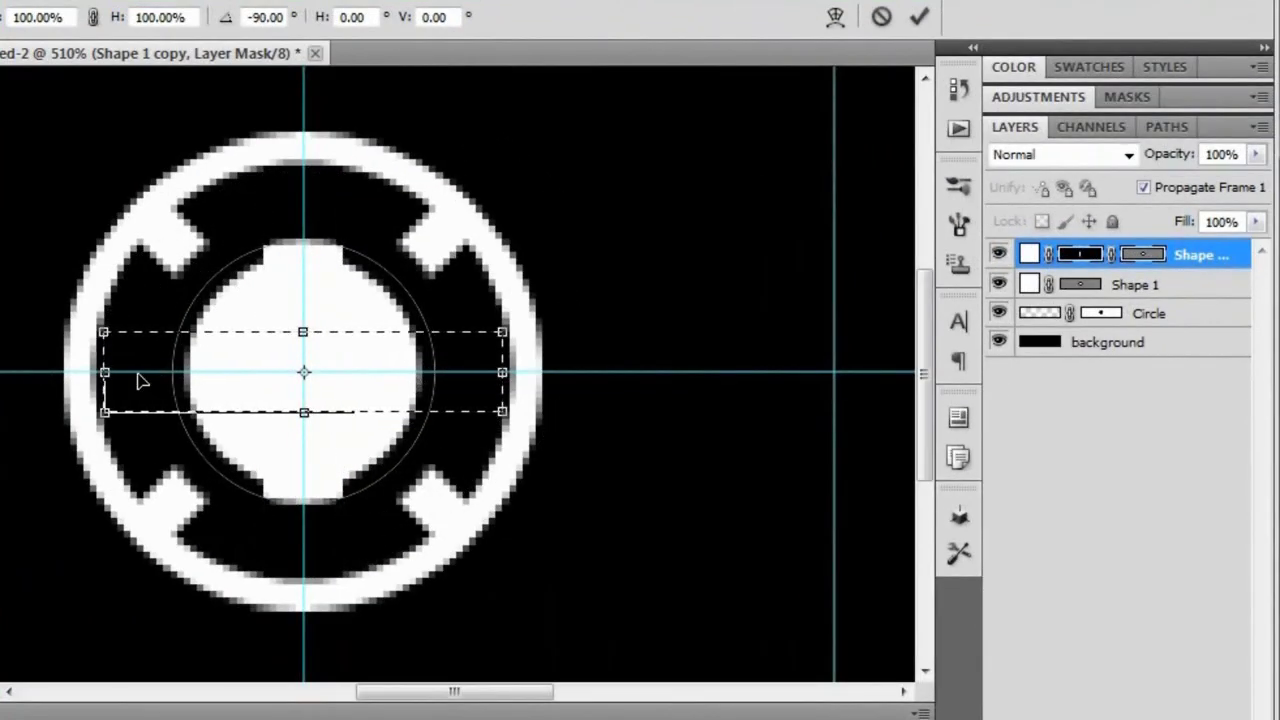
left_click(920, 18)
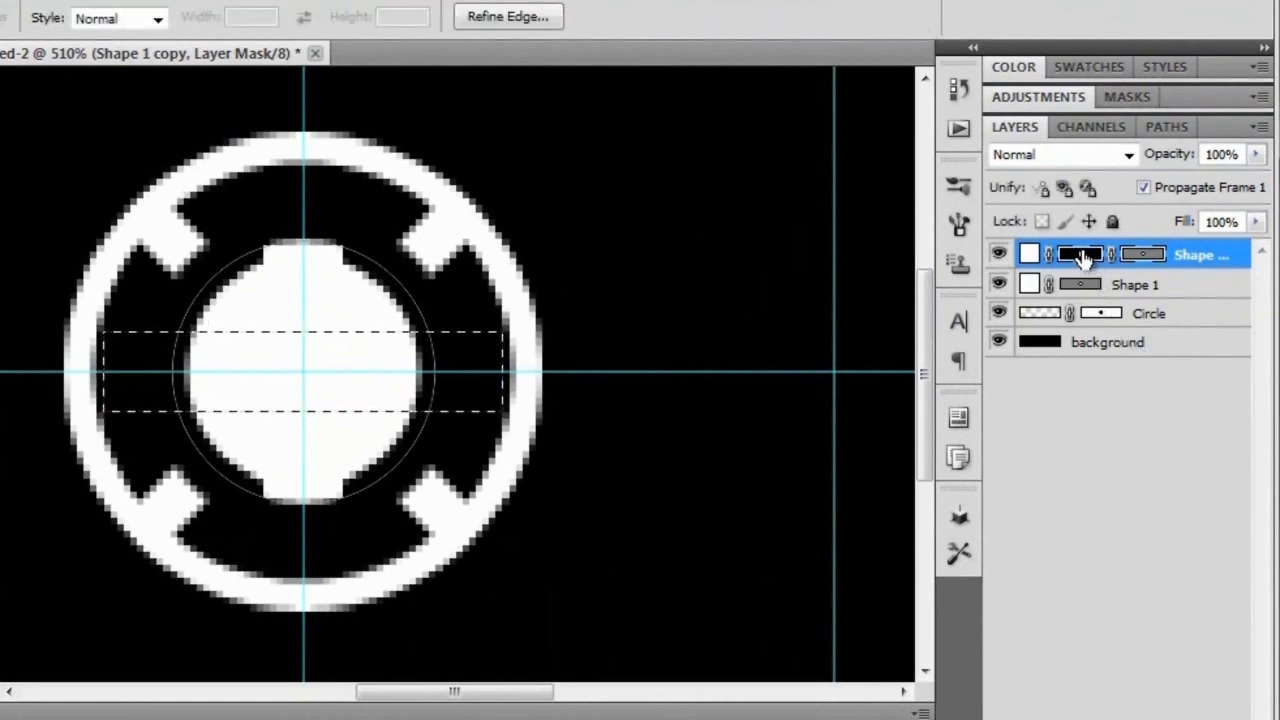
Fill the horizontal selection with white on the Shape 1 copy mask to reveal the side notches, and deselect
key("alt+BackSpace")
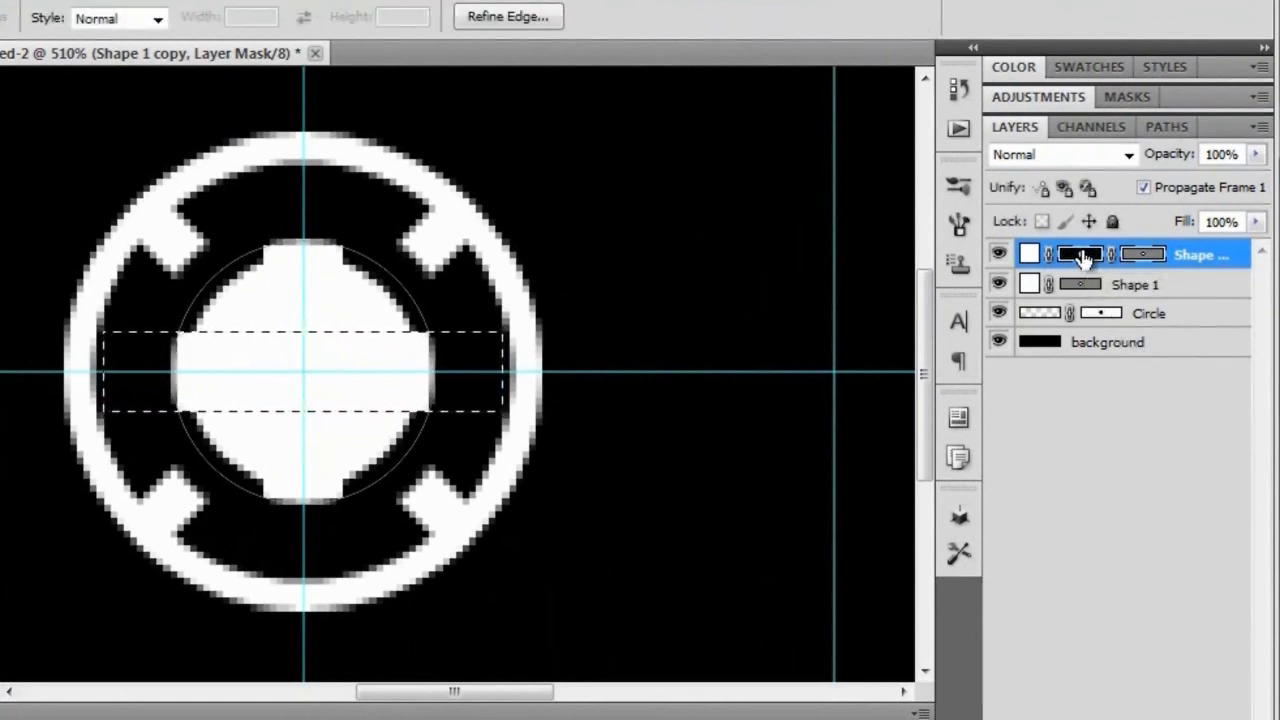
key("ctrl+d")
left_click_drag(414, 469, 364, 457)
scroll(575, 405, "up", 2)
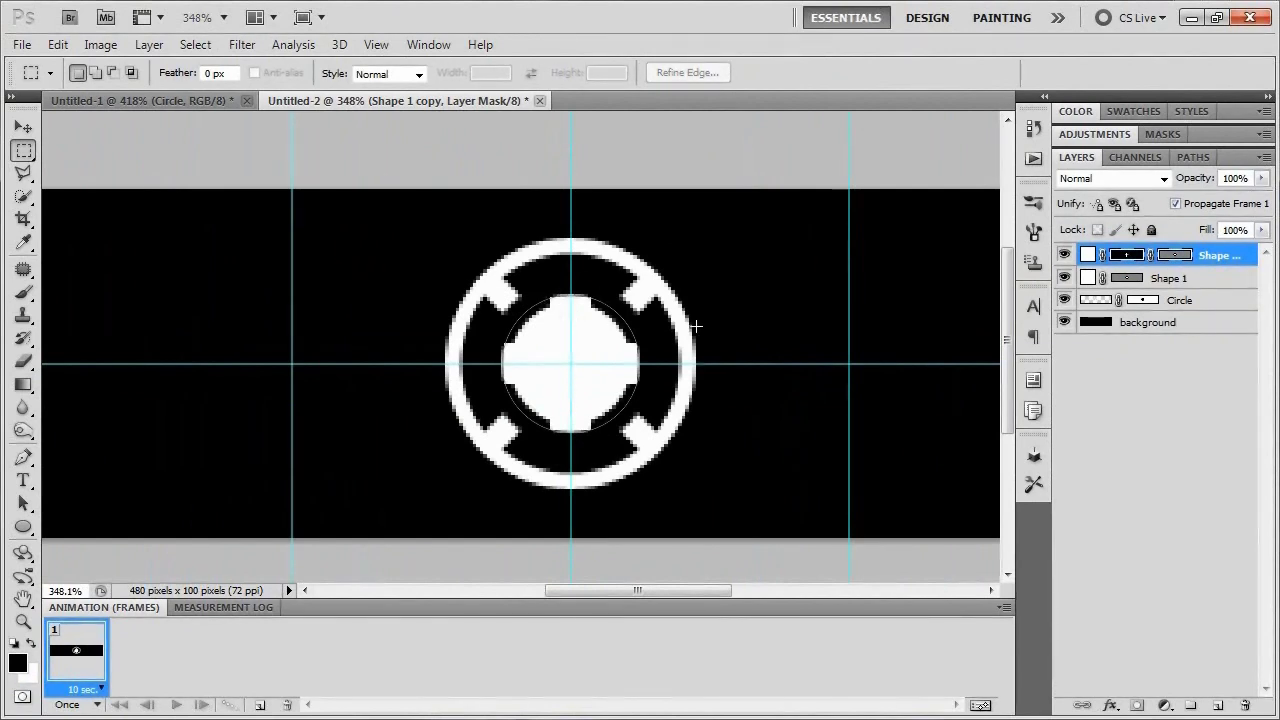
Merge the Shape 1 copy and Shape 1 layers and rename the merged layer Dot
scroll(543, 361, "down", 3)
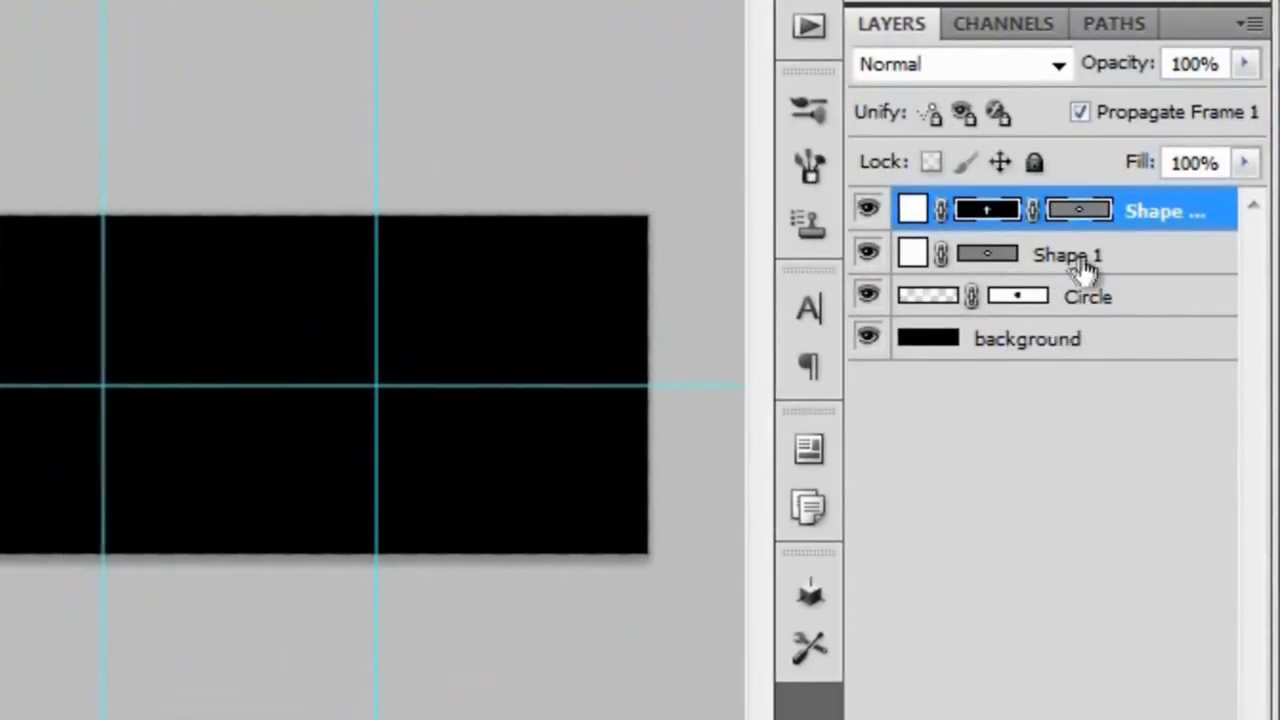
left_click(1087, 262, "shift")
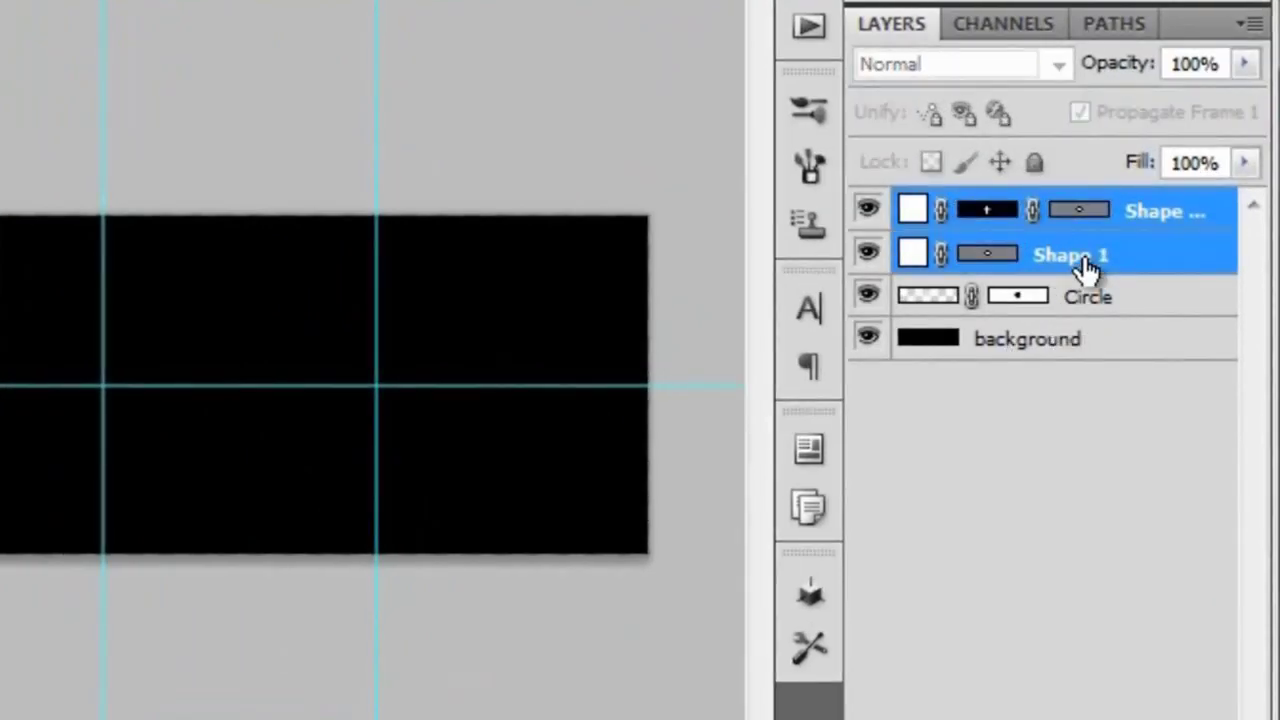
key("ctrl+e")
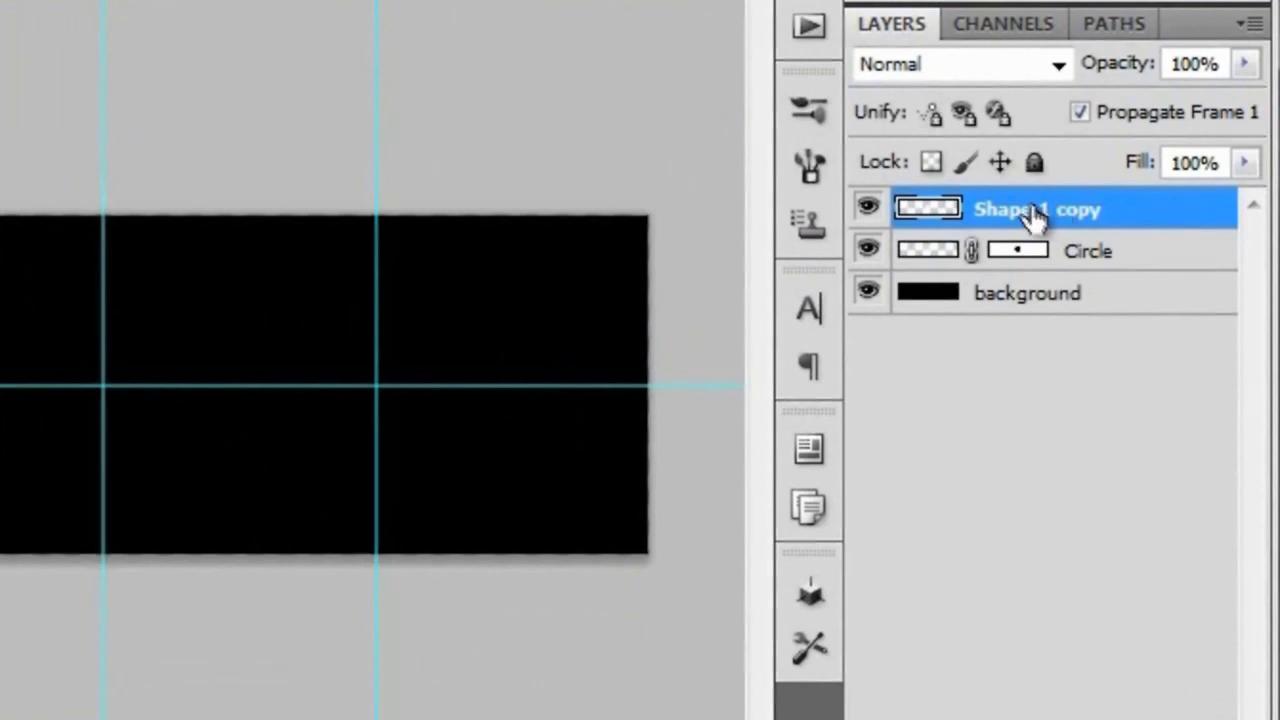
double_click(1035, 209)
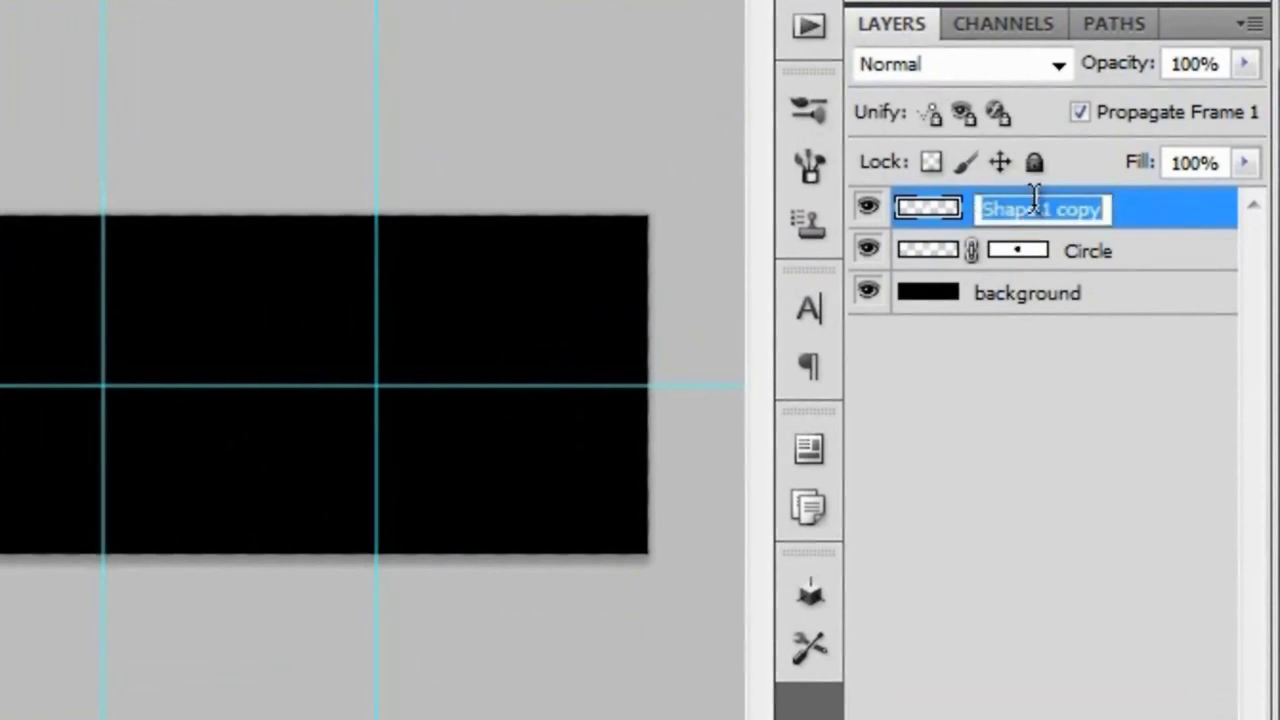
type("Dot")
key("Return")
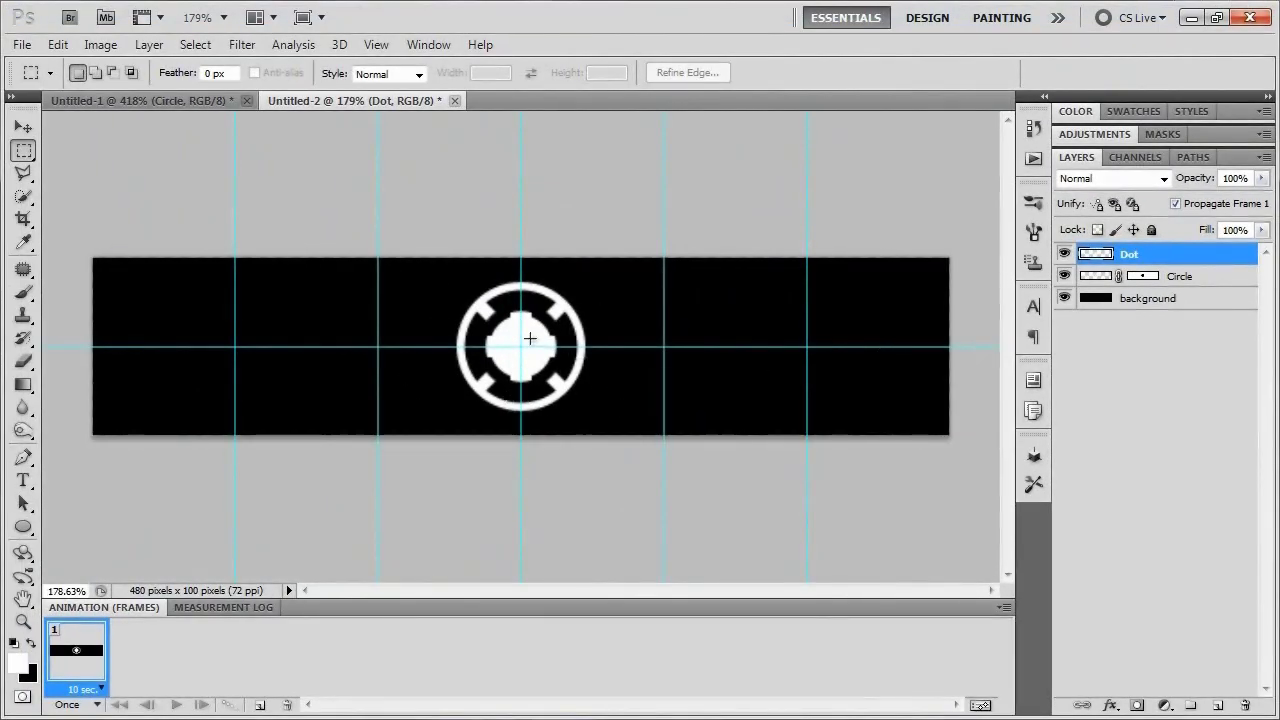
Duplicate the Circle ring onto the four other guide intersections with the Move Tool, making a row of five rings
left_click(1177, 281)
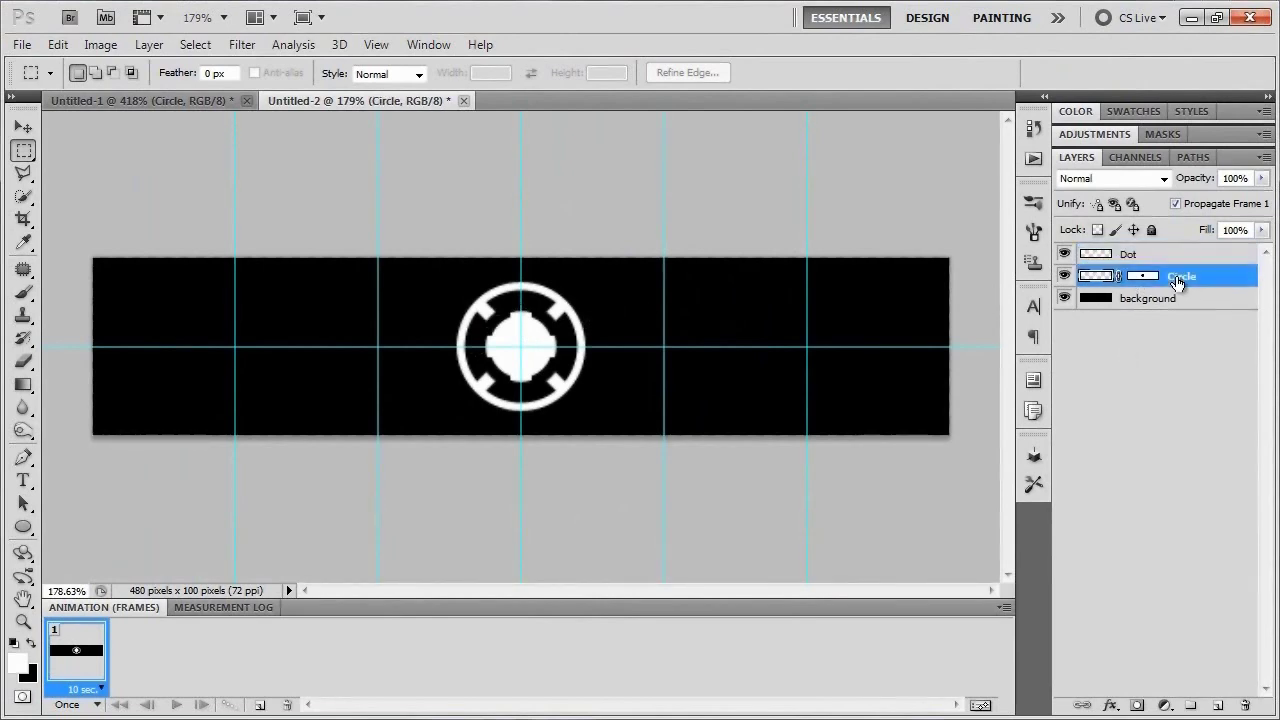
left_click(23, 127)
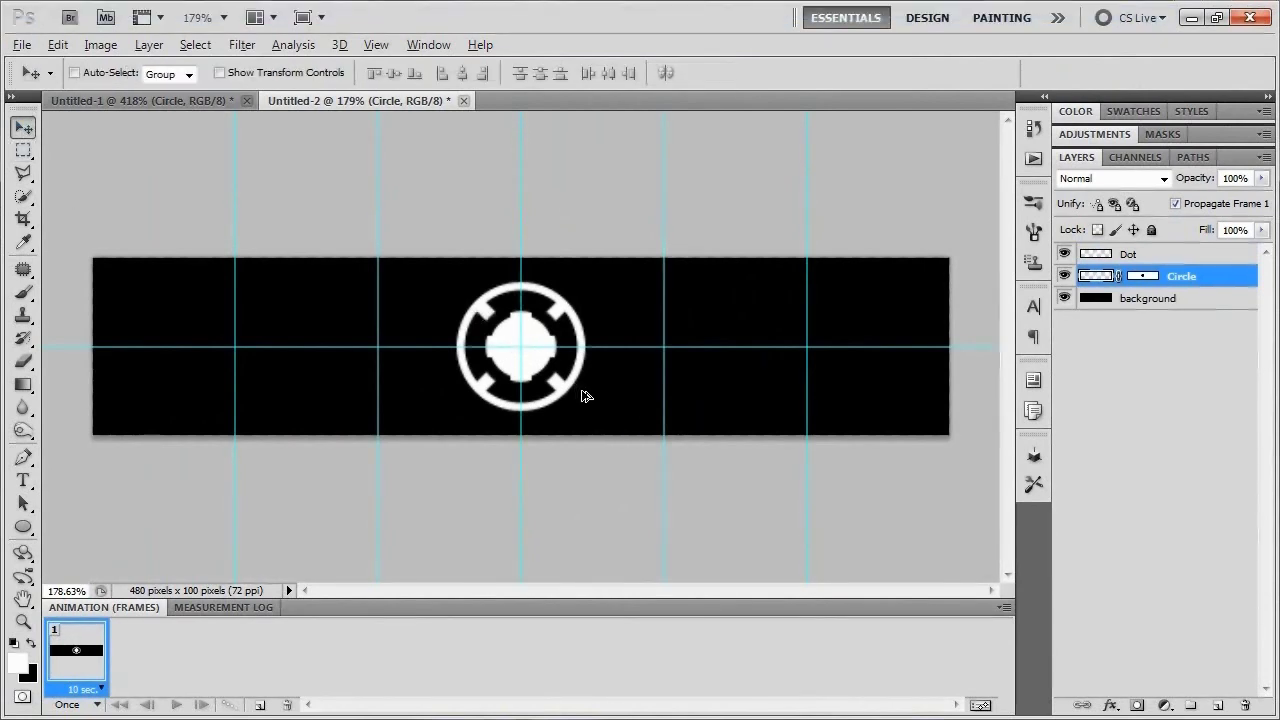
left_click_drag(593, 381, 446, 396)
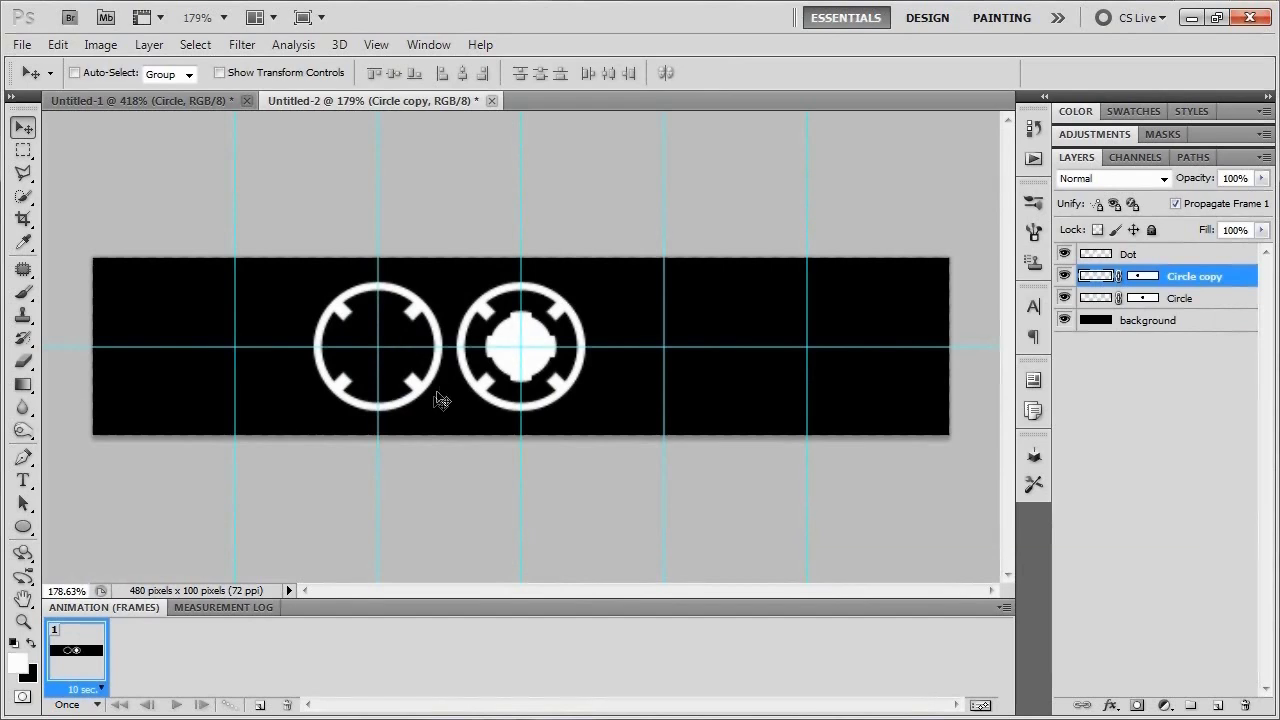
left_click_drag(455, 399, 305, 398)
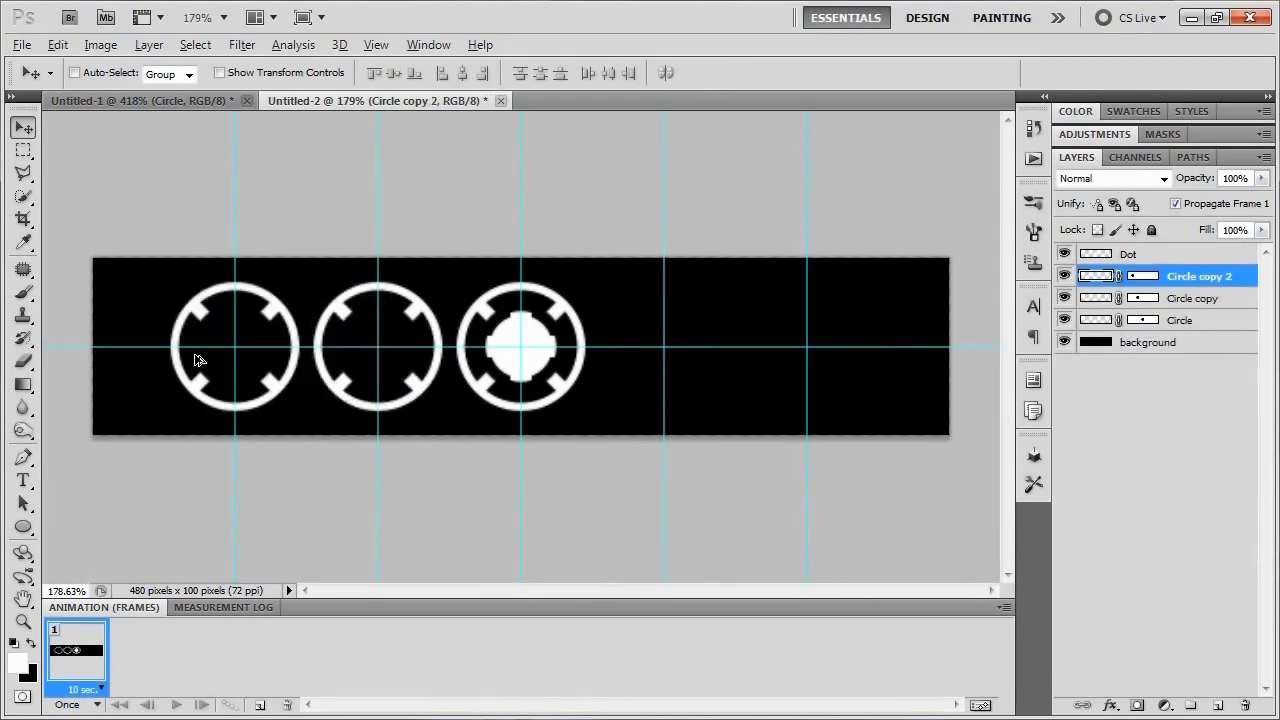
left_click_drag(197, 360, 624, 376)
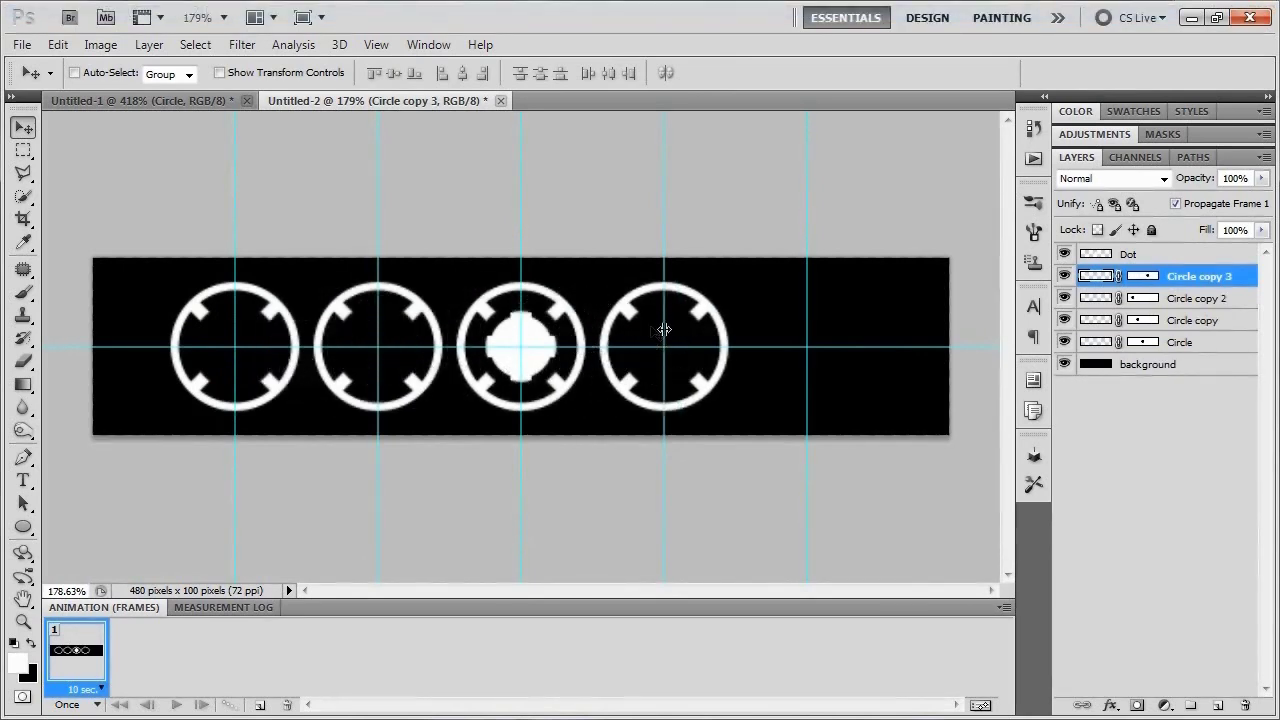
left_click_drag(613, 390, 755, 390)
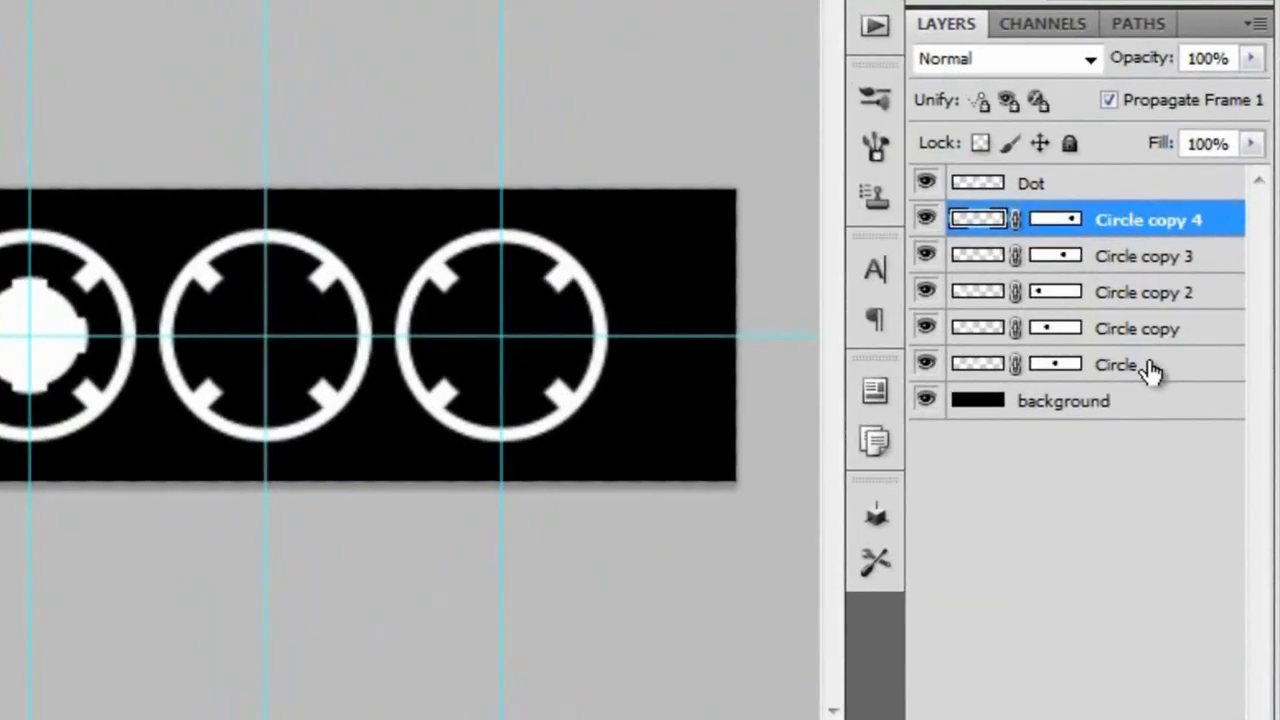
Merge the Circle layer and its four copies into one layer and rename it Circle
left_click(1200, 367, "shift")
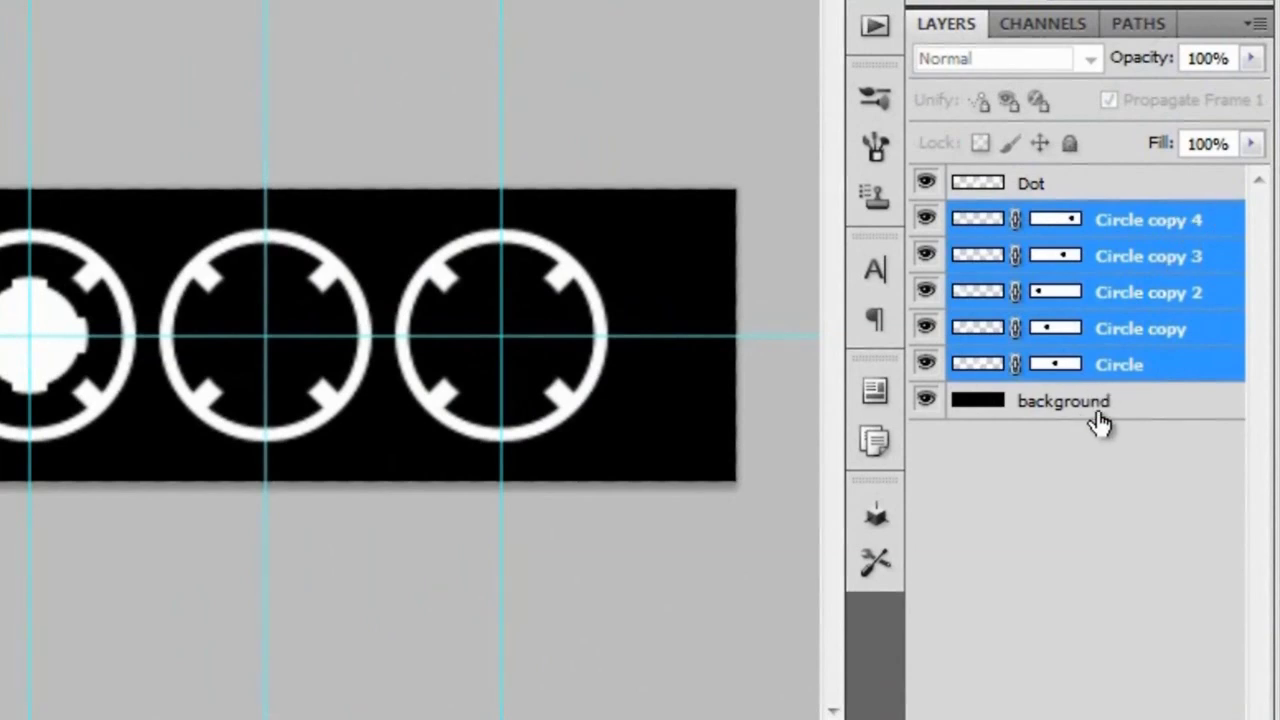
key("ctrl+e")
double_click(1098, 232)
key("End")
key("ctrl+shift+Left")
key("ctrl+shift+Left")
key("BackSpace")
key("Return")
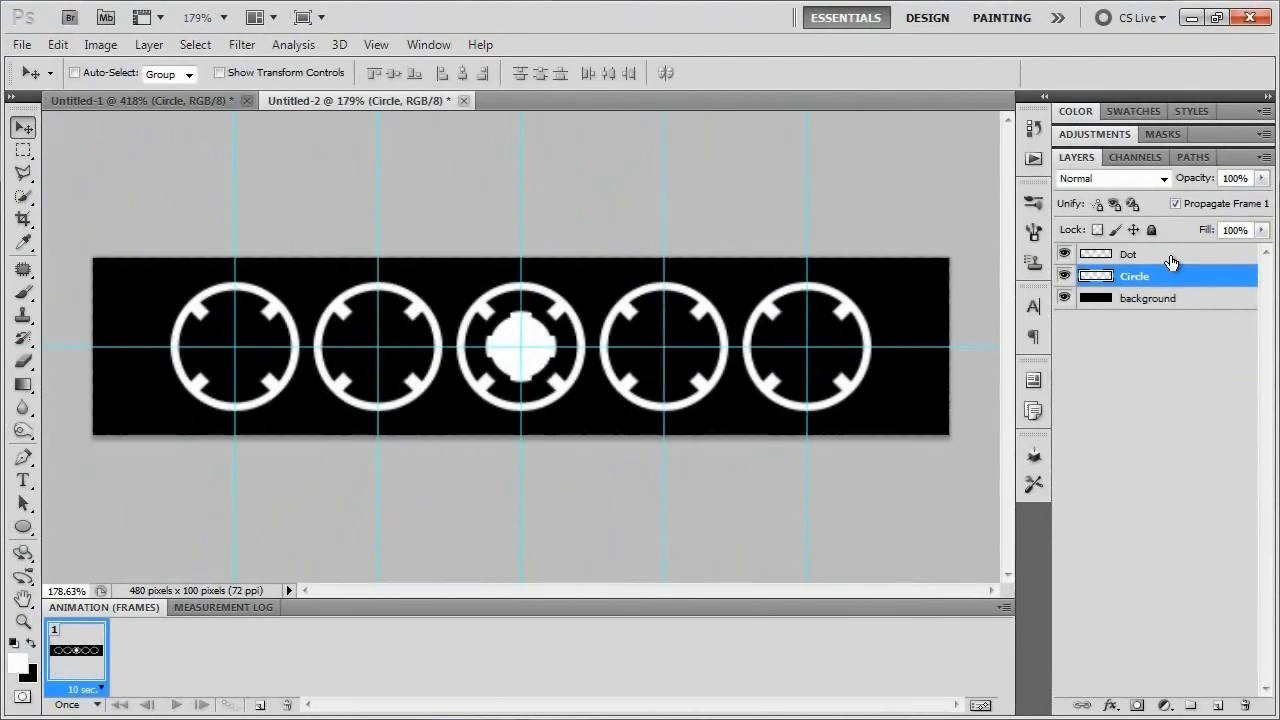
Move the Dot to the centre of the first ring in the row and set frame 1's delay to 0.1 seconds
left_click(1125, 254)
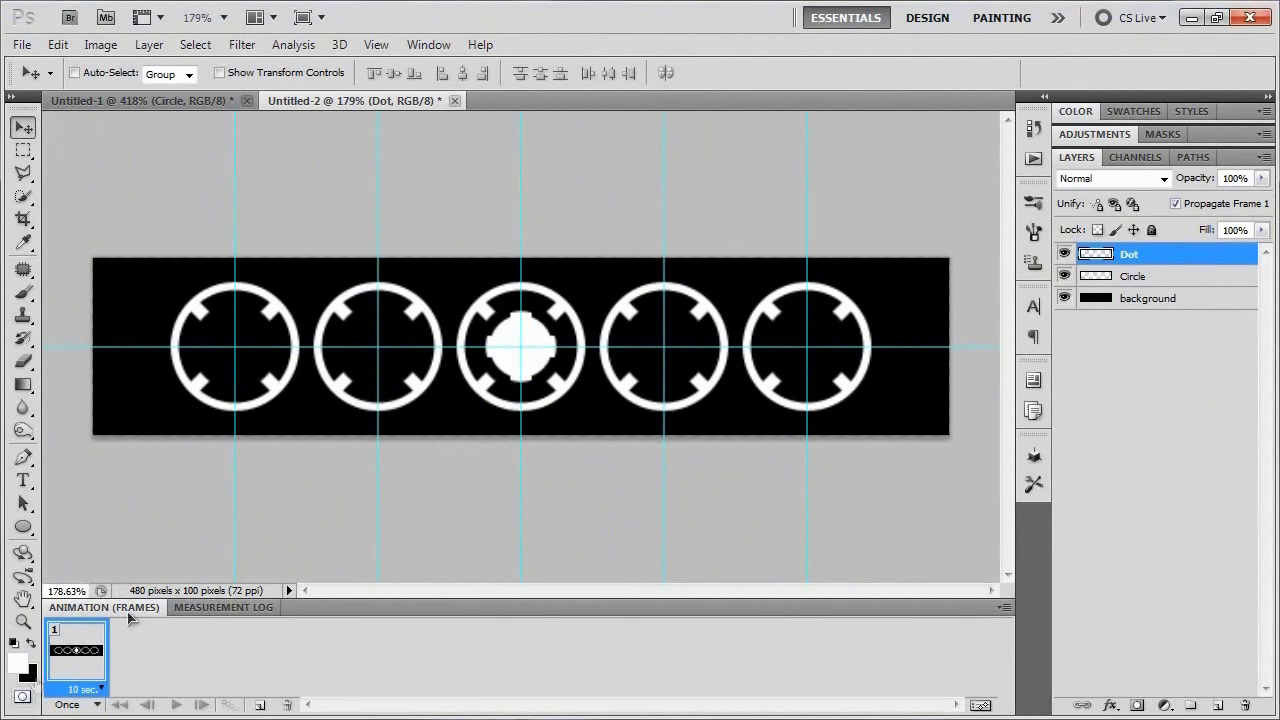
left_click_drag(555, 385, 270, 378)
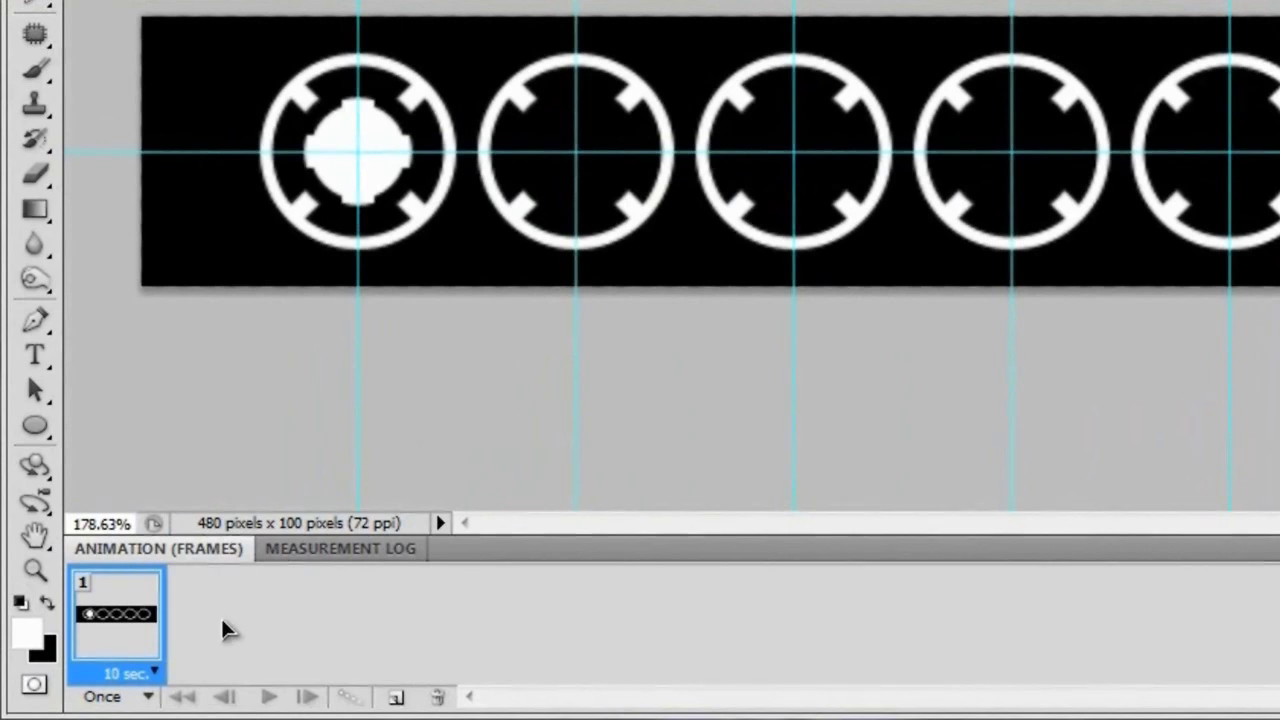
left_click(156, 674)
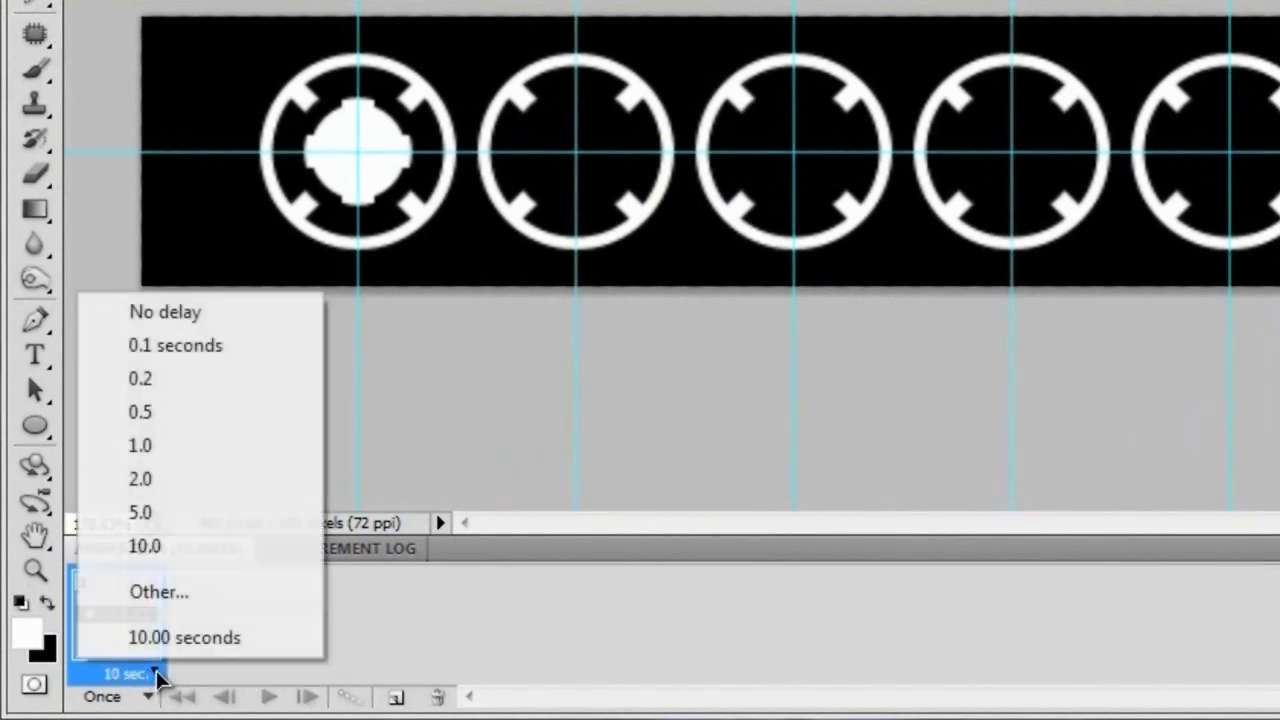
left_click(183, 350)
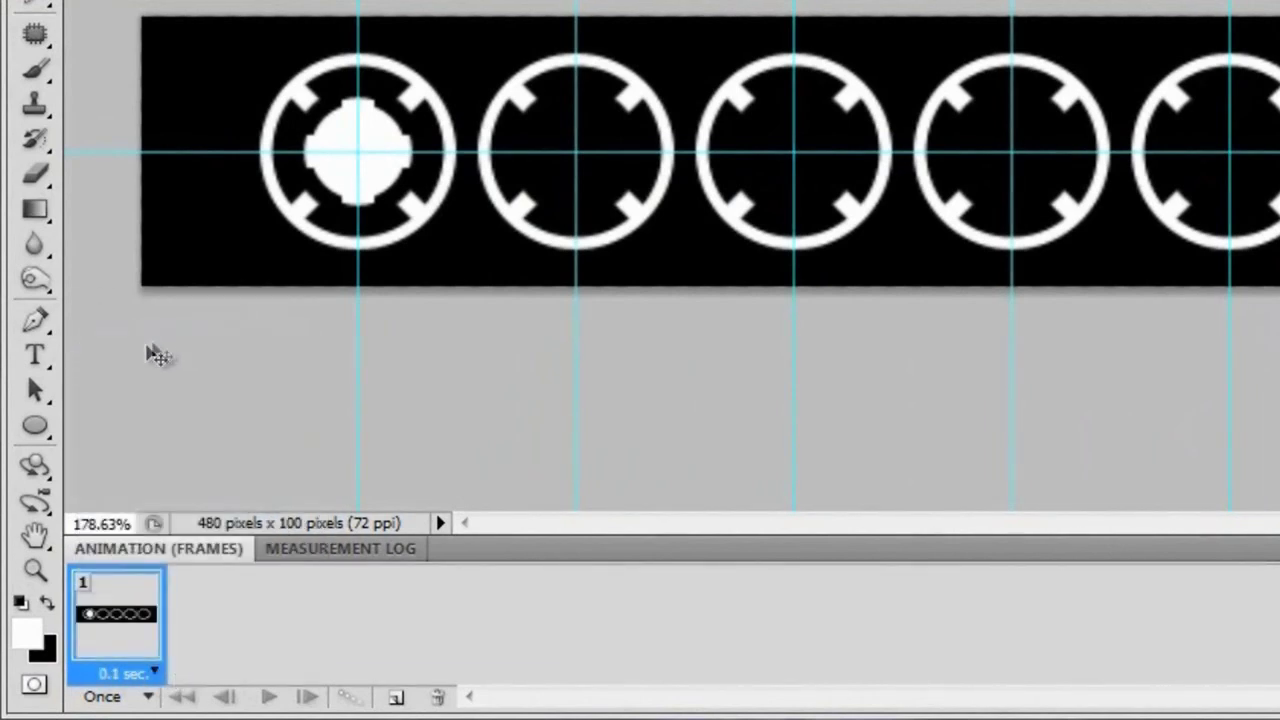
Add a second animation frame and move the Dot to the centre of the second ring in it
left_click(396, 699)
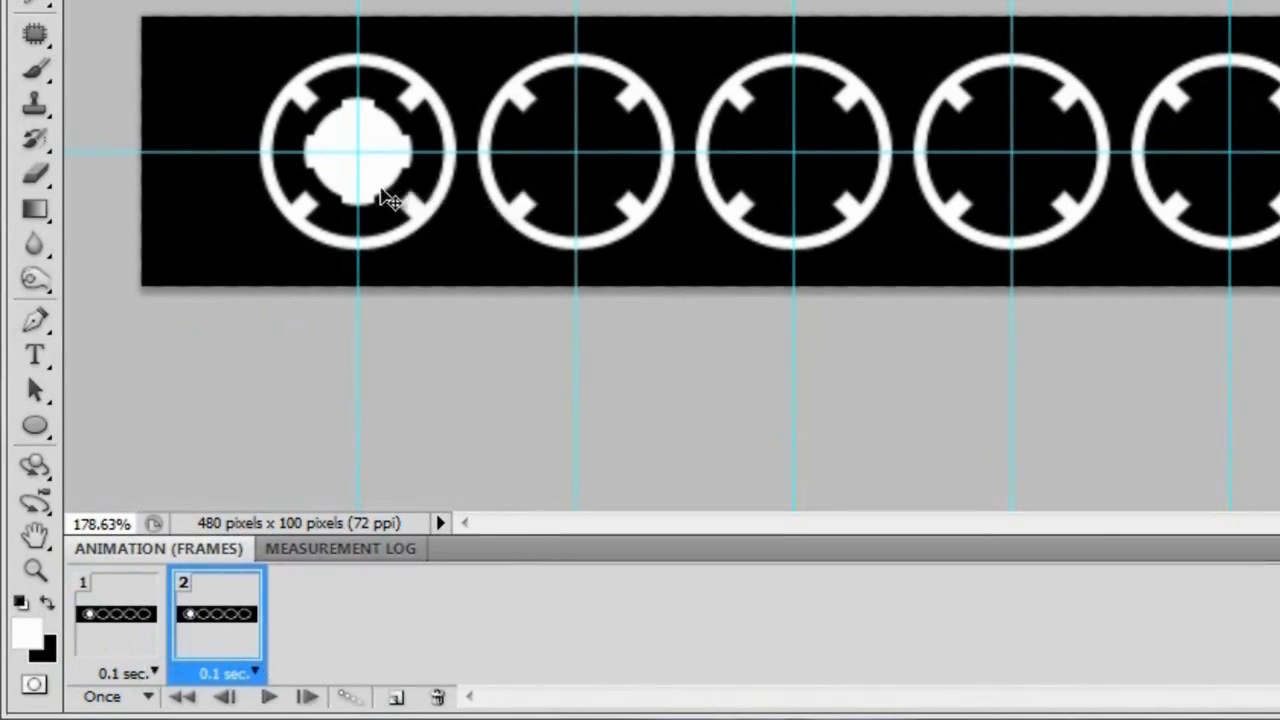
left_click_drag(395, 197, 591, 210)
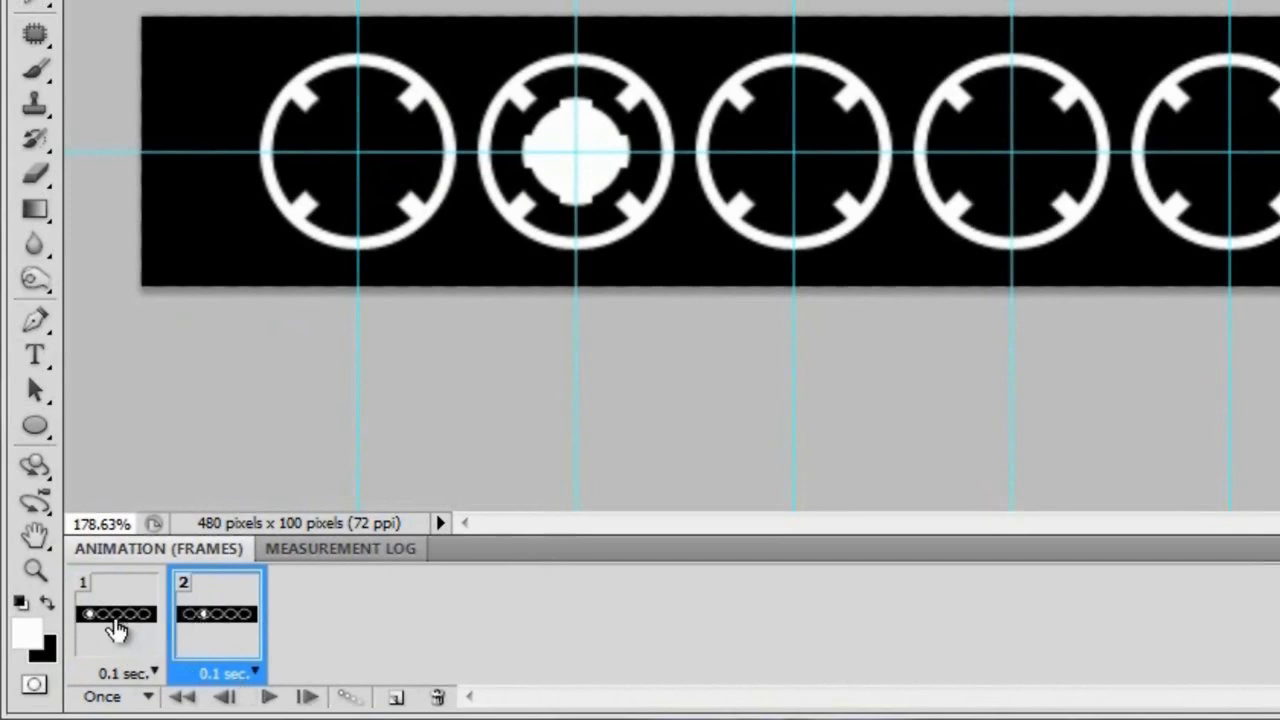
left_click(120, 627)
left_click(210, 627)
Add frames 3, 4 and 5, centring the Dot in the third, fourth and fifth rings respectively
left_click(396, 697)
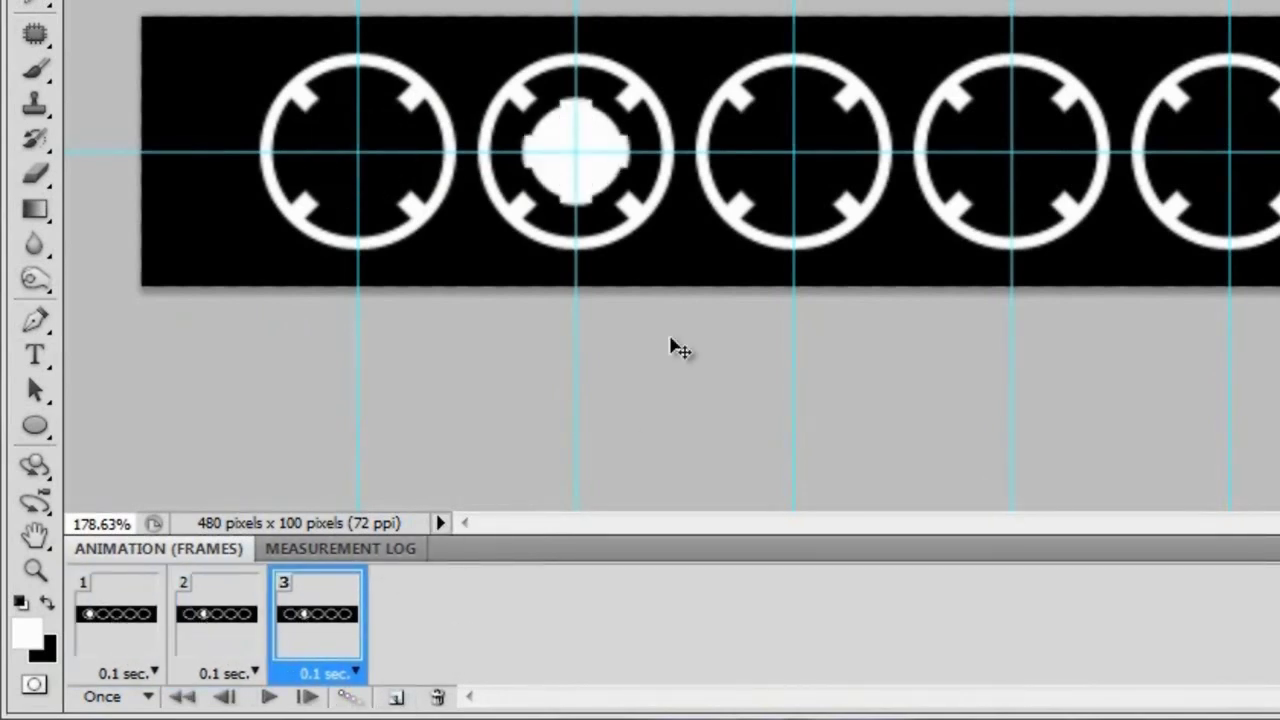
left_click_drag(603, 206, 1042, 216)
left_click(396, 697)
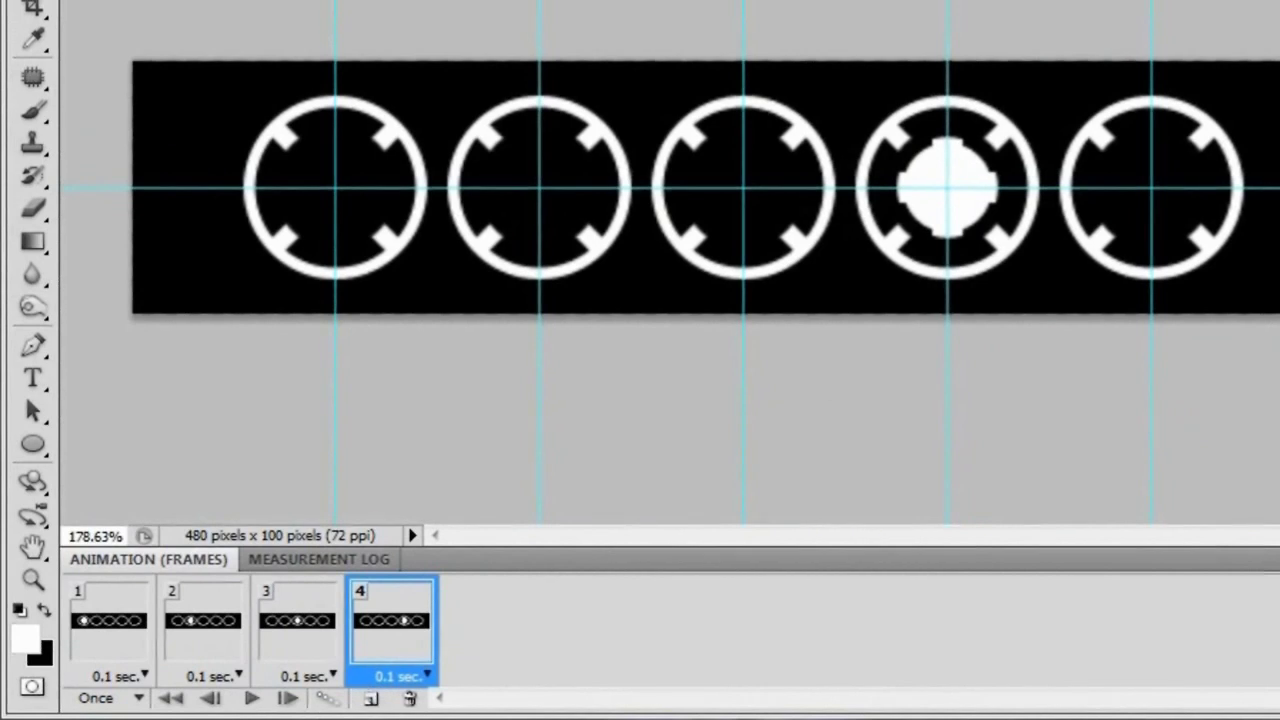
left_click(373, 699)
left_click_drag(905, 268, 1110, 268)
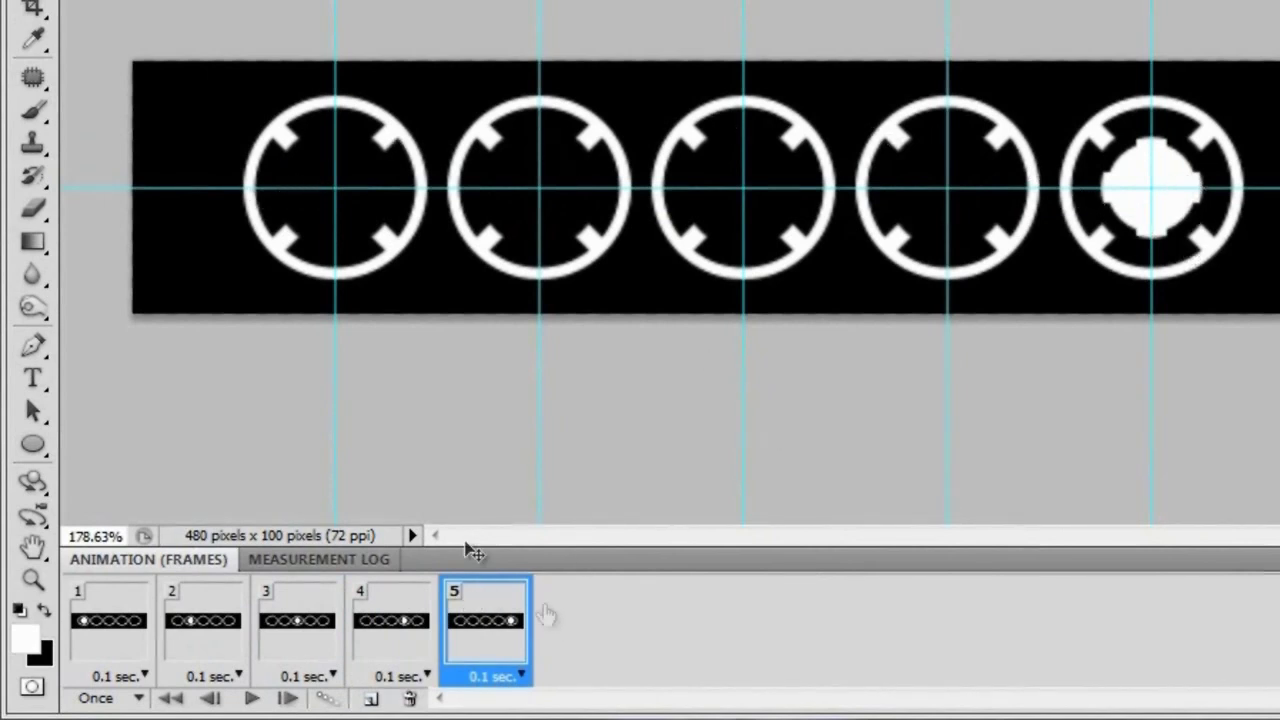
Review the five frames in order and set the animation's looping to Forever
left_click(110, 645)
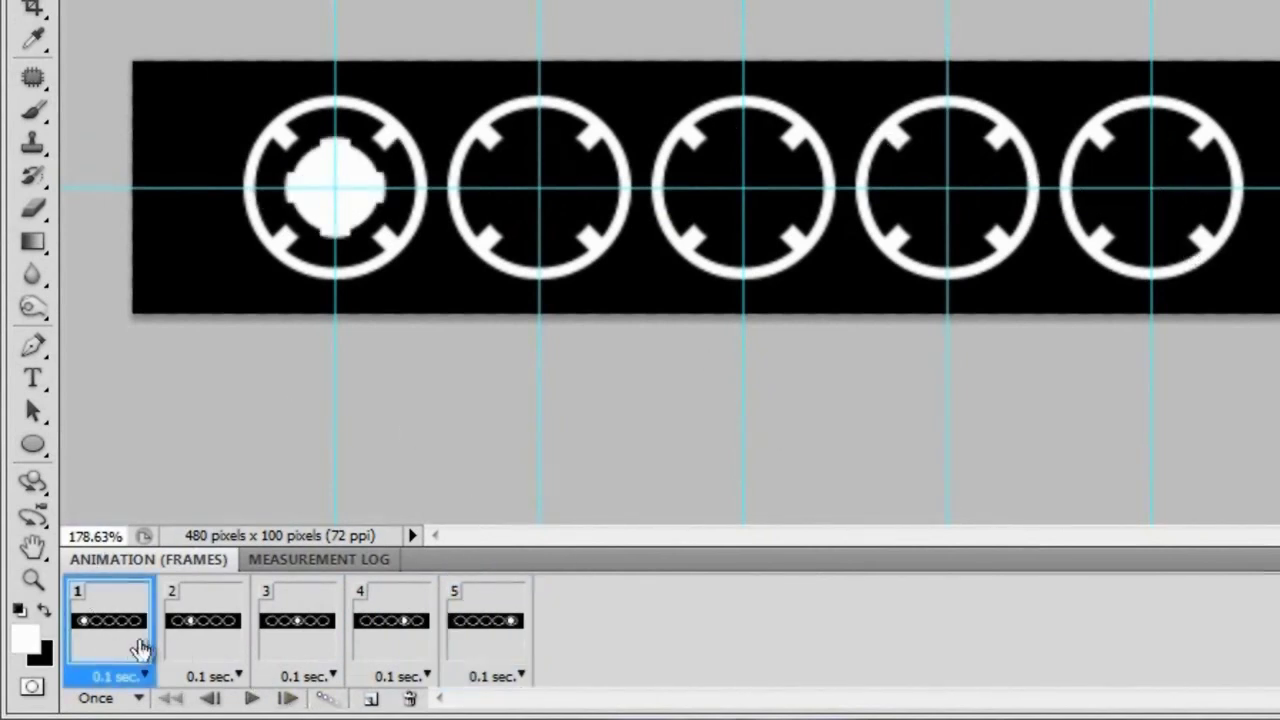
left_click(205, 640)
left_click(298, 640)
left_click(395, 640)
left_click(508, 640)
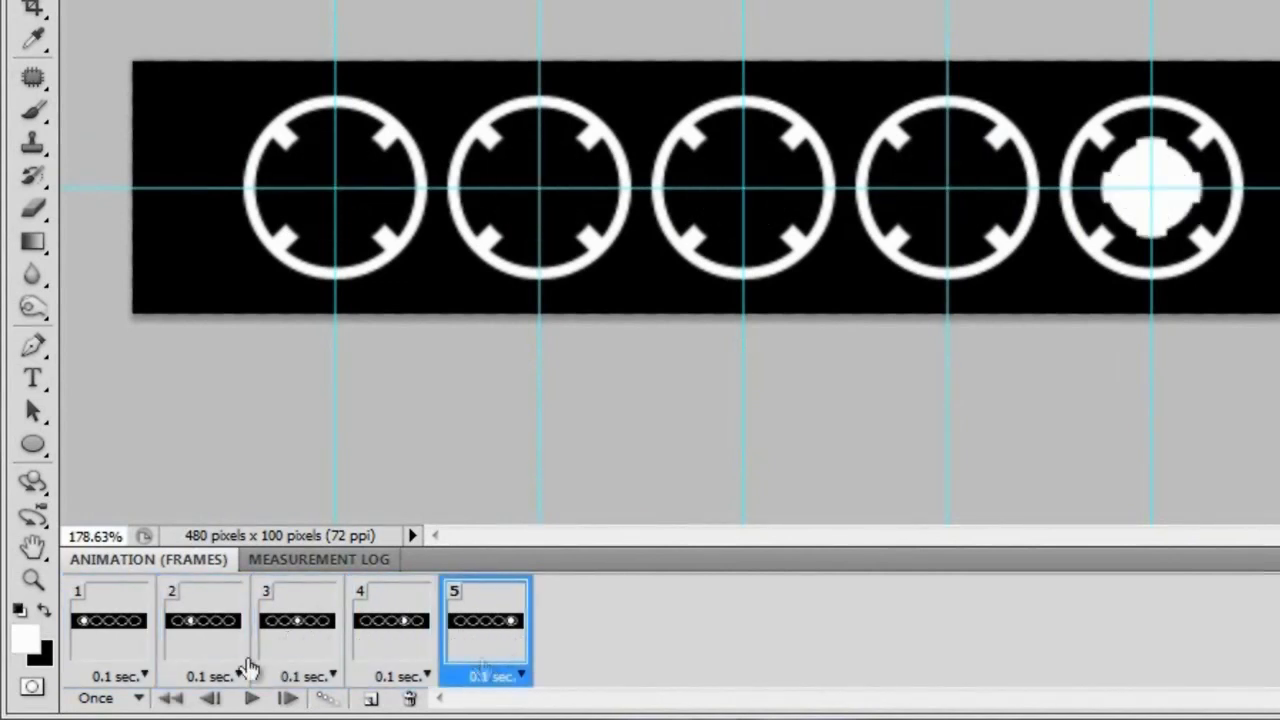
left_click(115, 638)
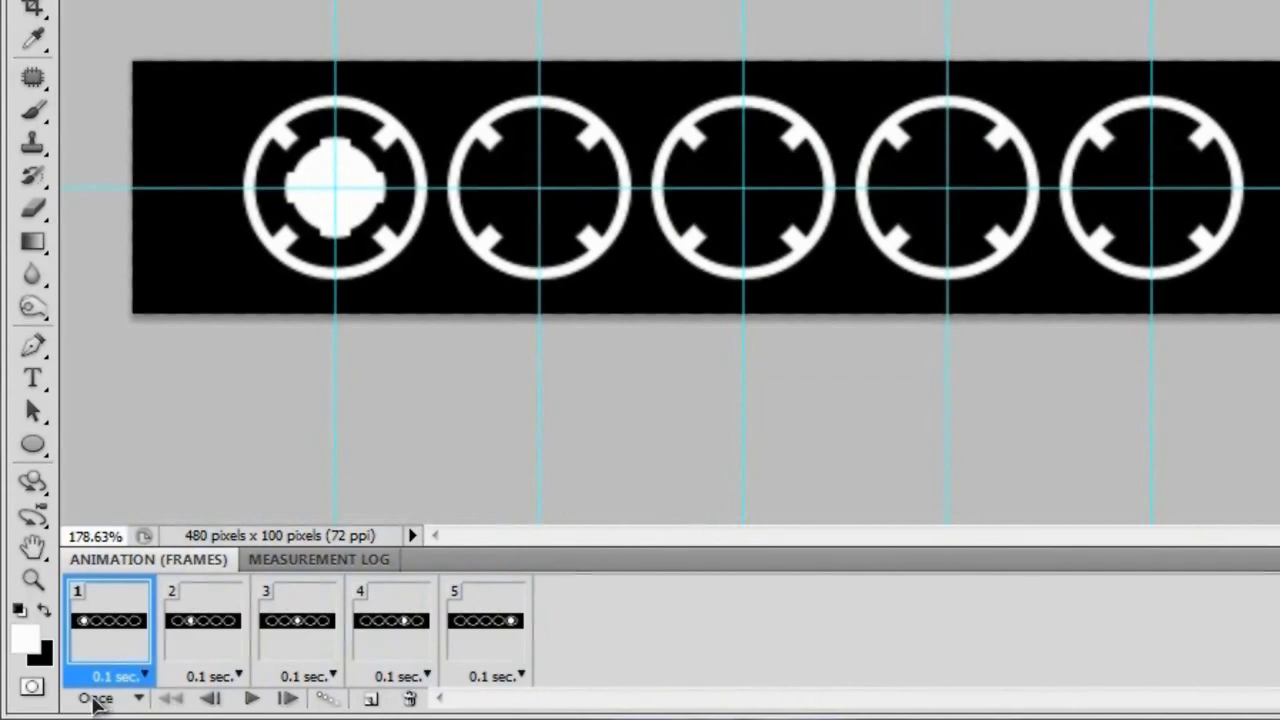
left_click(140, 700)
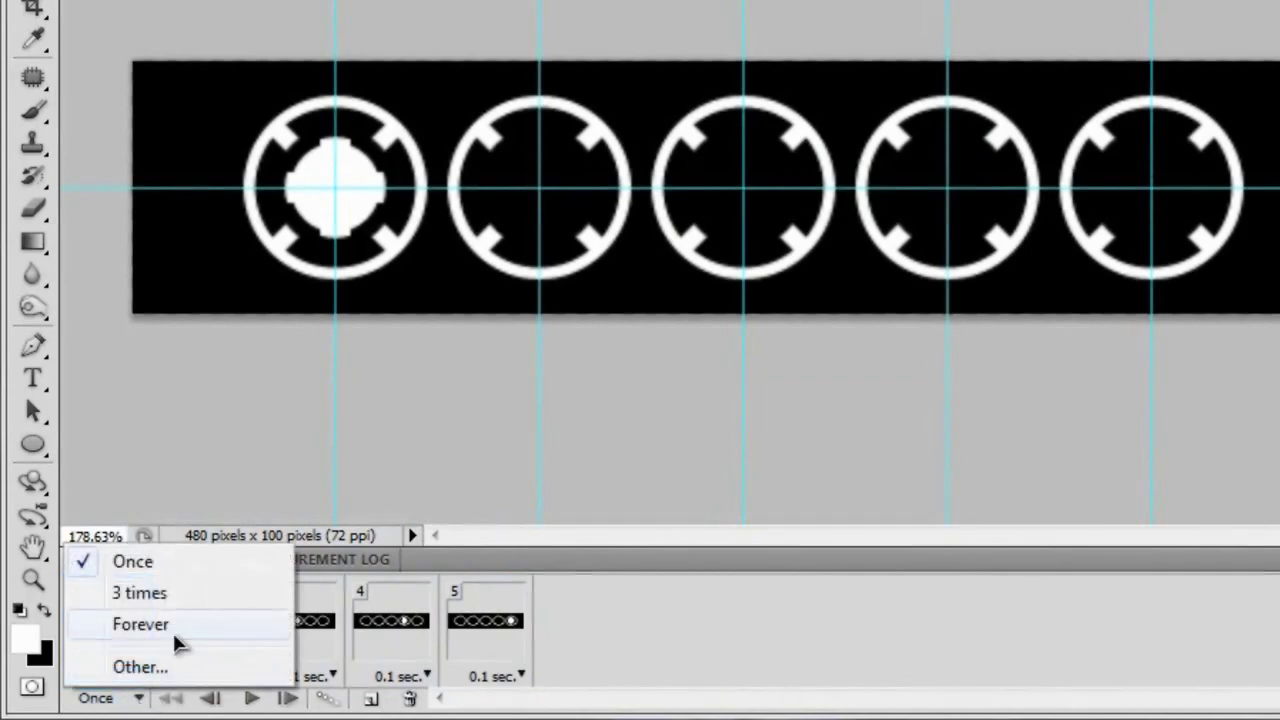
left_click(177, 626)
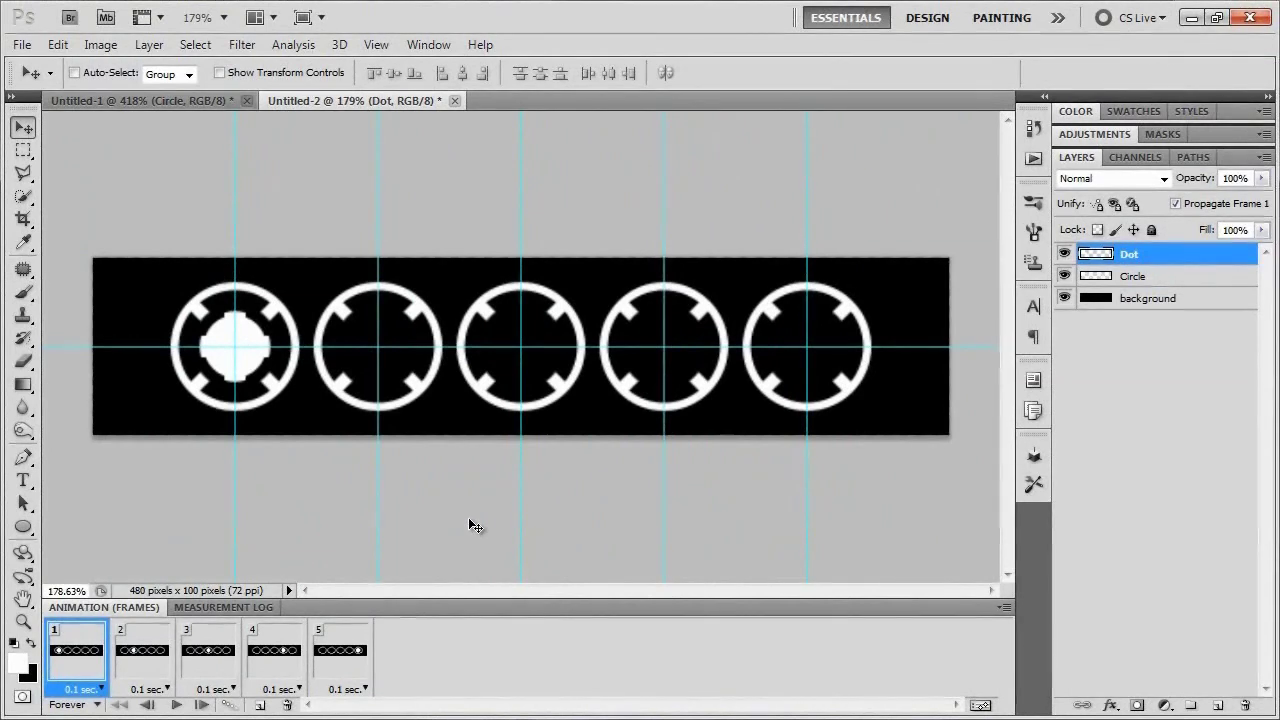
Hide the guides and preview the looping animation at 100% size, stopping it after playback
key("ctrl+semicolon")
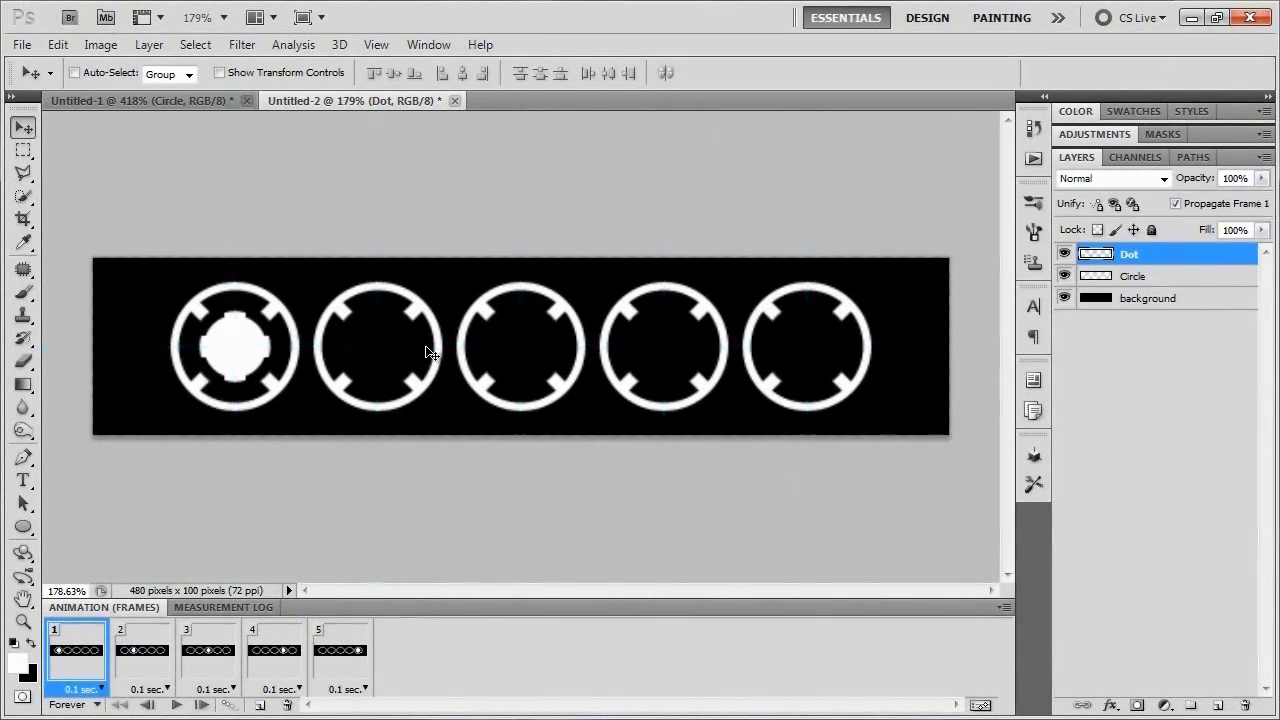
key("ctrl+1")
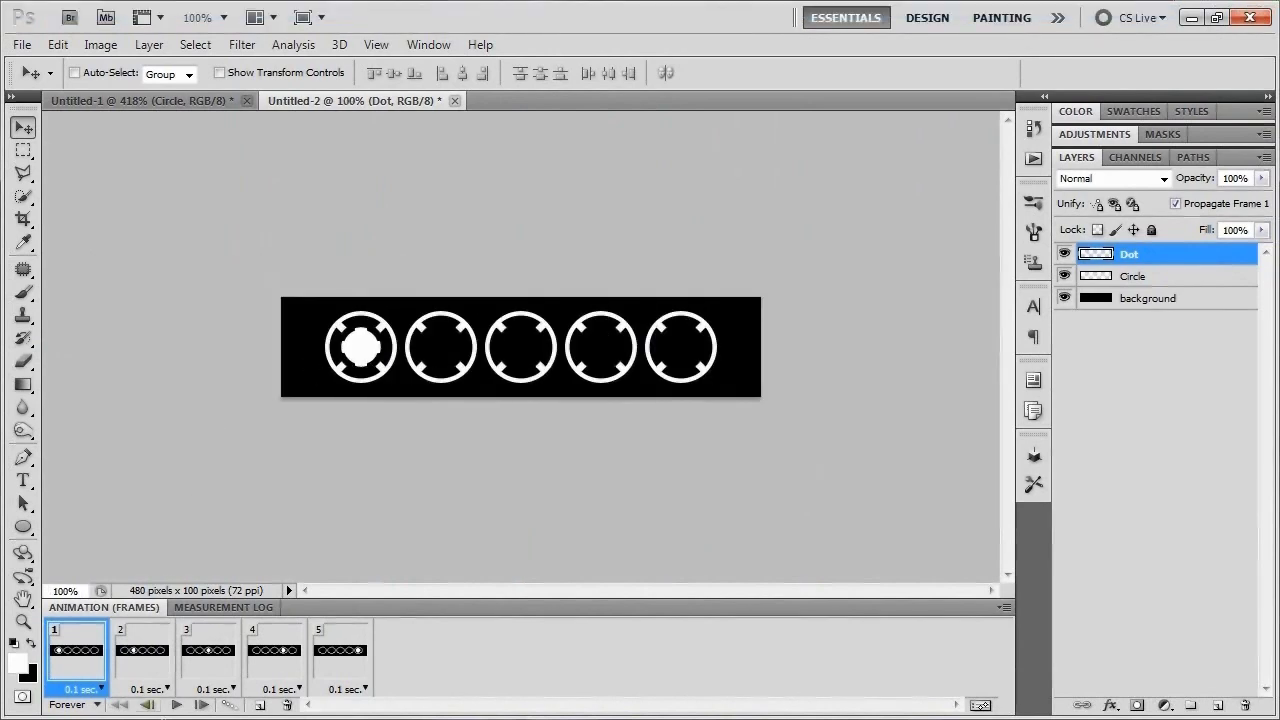
left_click(177, 707)
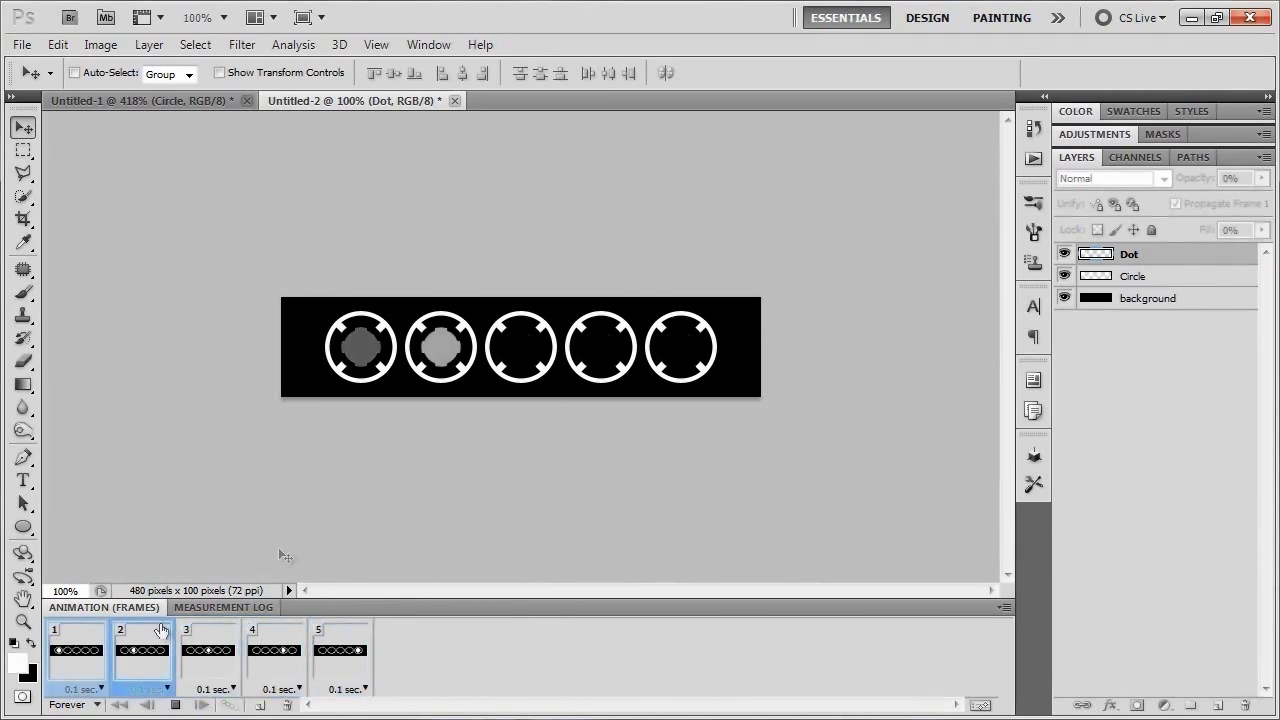
left_click(175, 705)
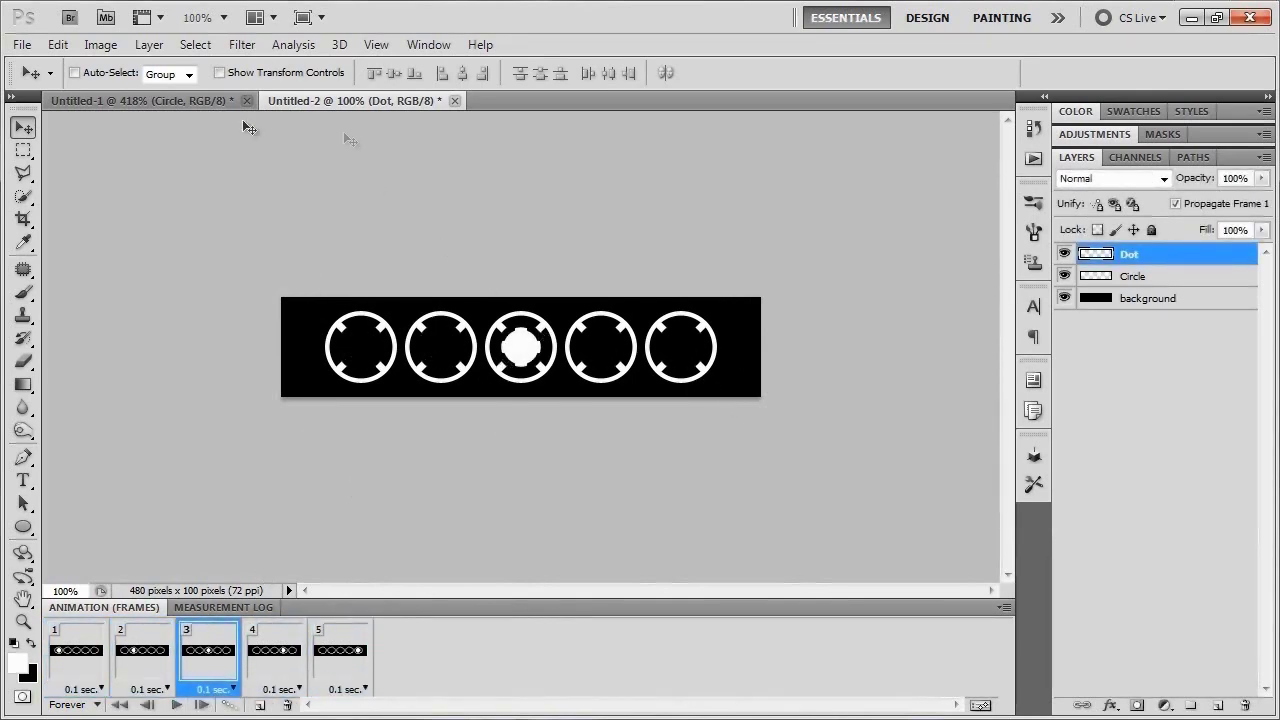
Show the guides again and add new vertical guides at 40 px and 440 px
key("ctrl+semicolon")
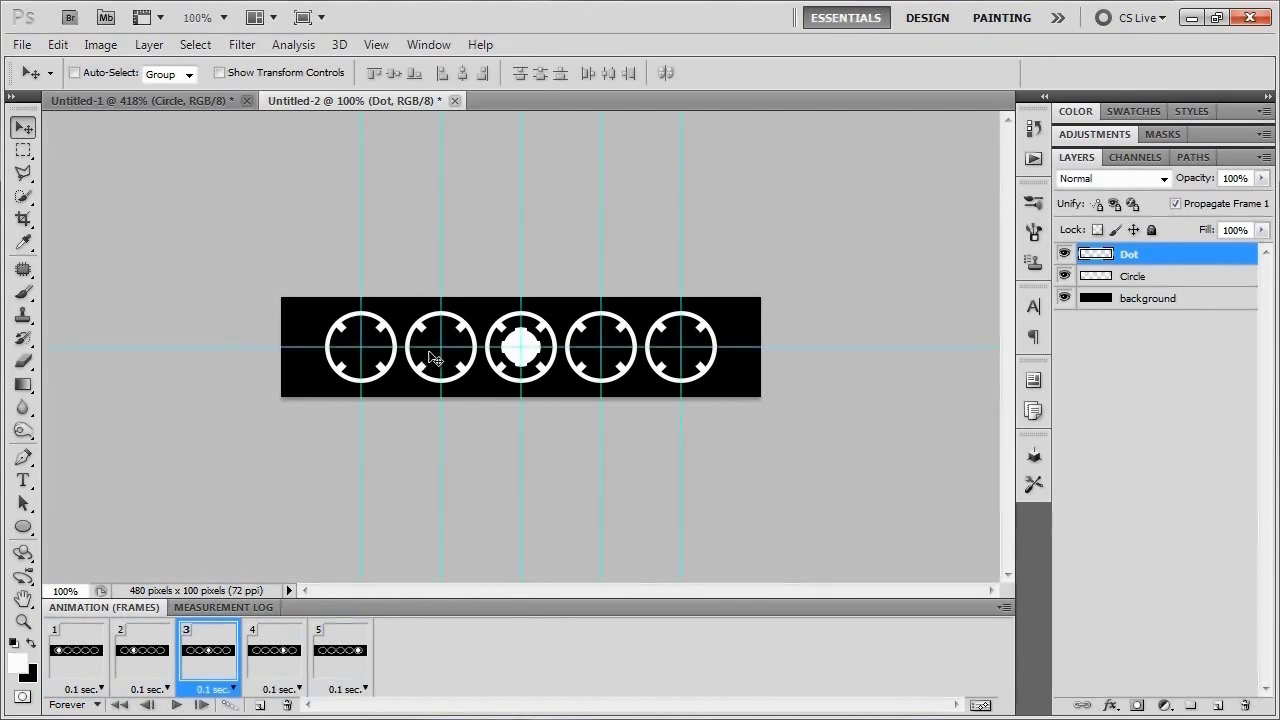
key("ctrl+plus")
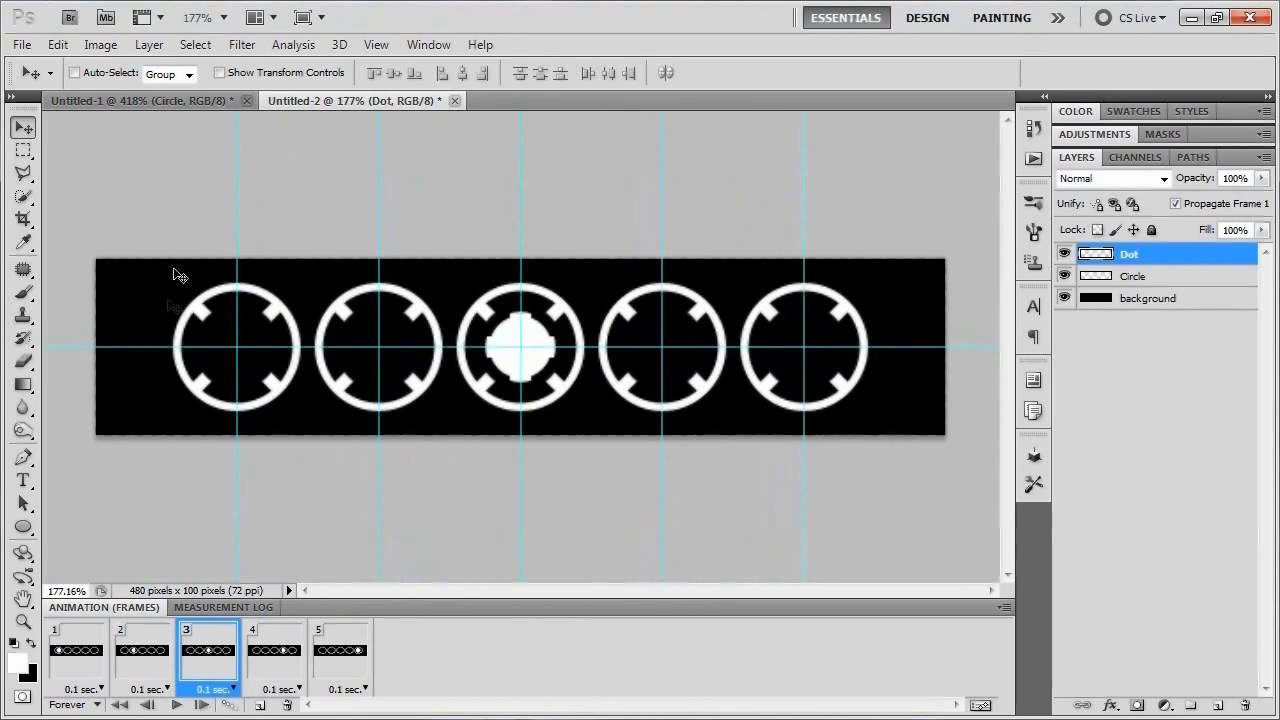
left_click(376, 44)
left_click(430, 482)
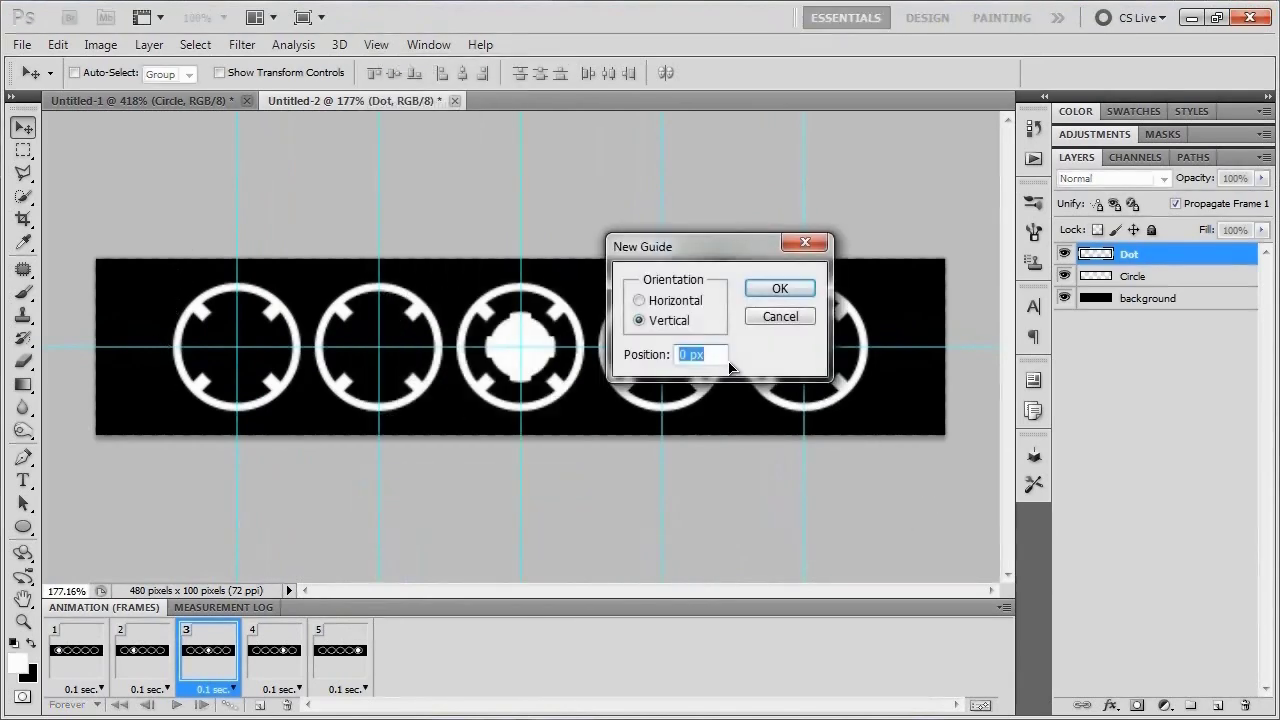
type("40")
key("Return")
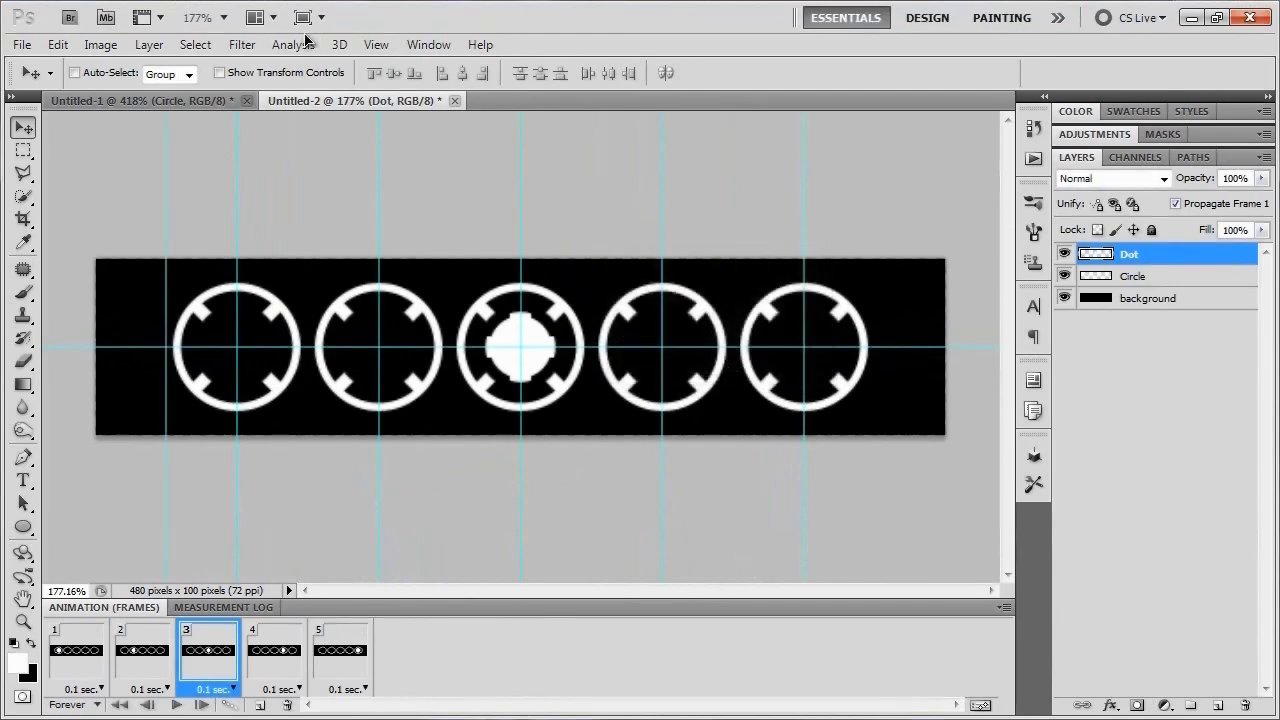
left_click(376, 44)
left_click(395, 487)
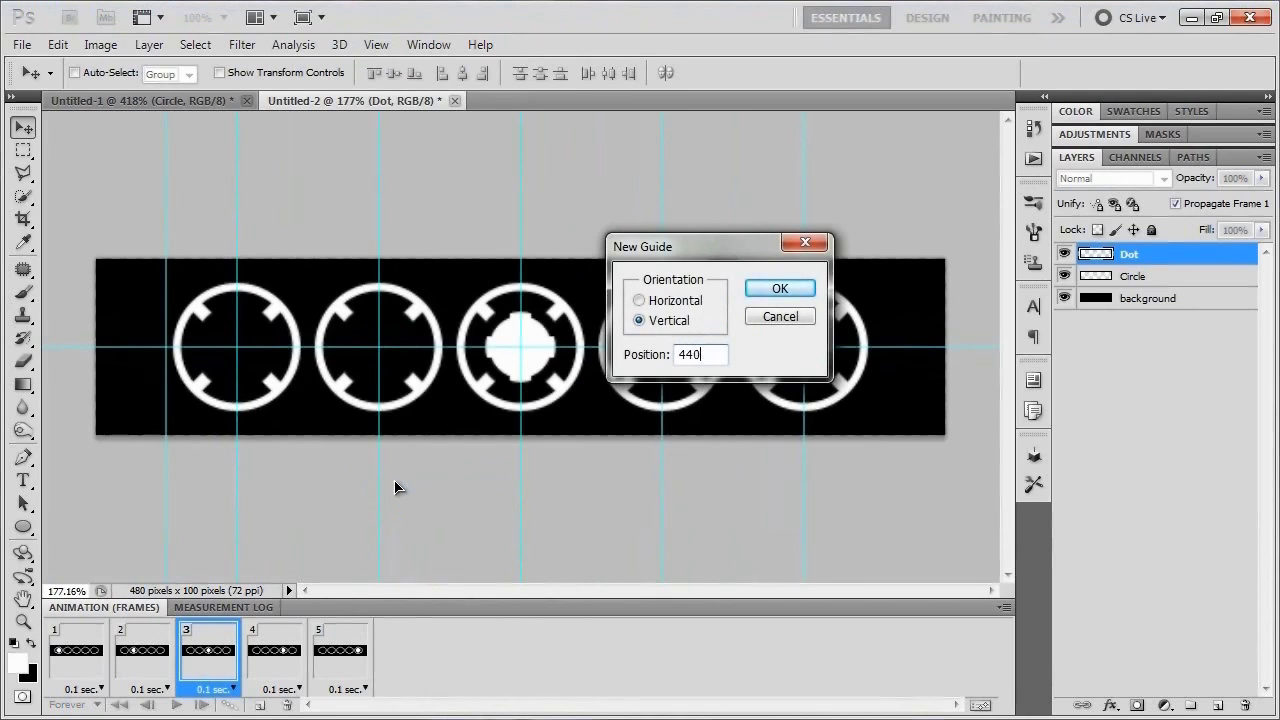
key("Return")
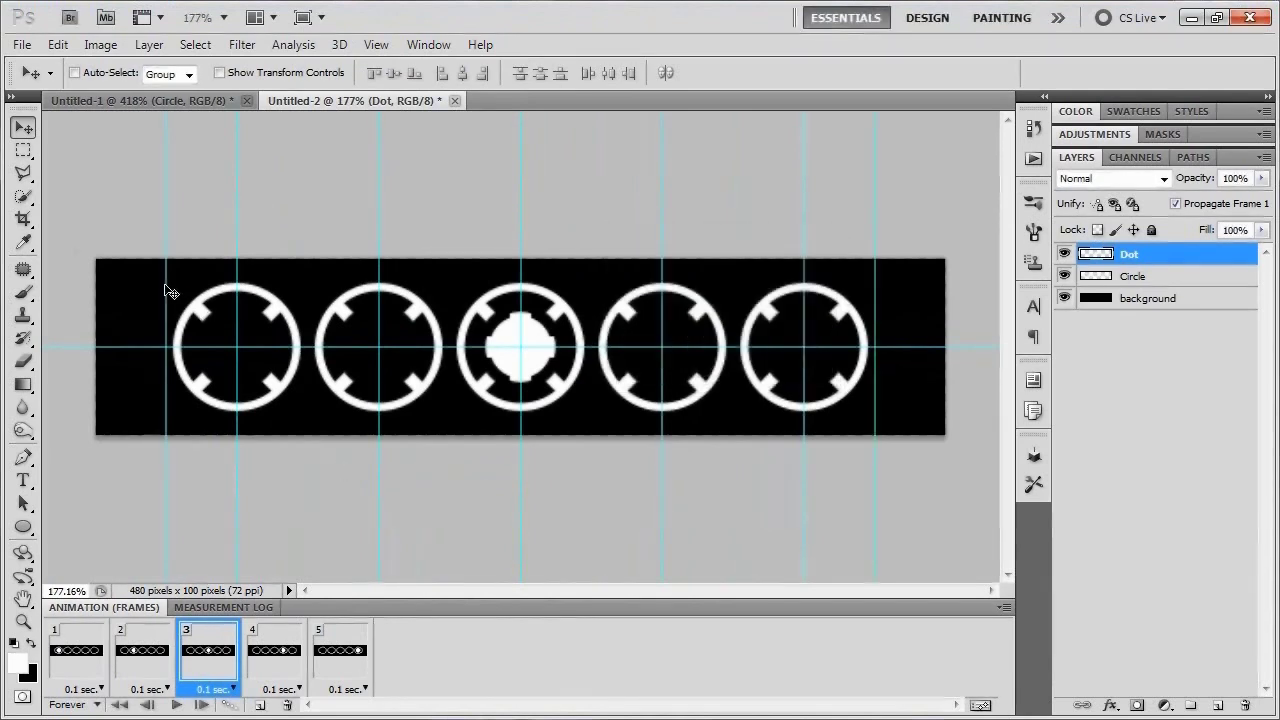
Crop the canvas to the area between the 40 px and 440 px guides at full height, making it 400 by 100 pixels
left_click_drag(23, 219, 66, 228)
left_click_drag(180, 252, 875, 514)
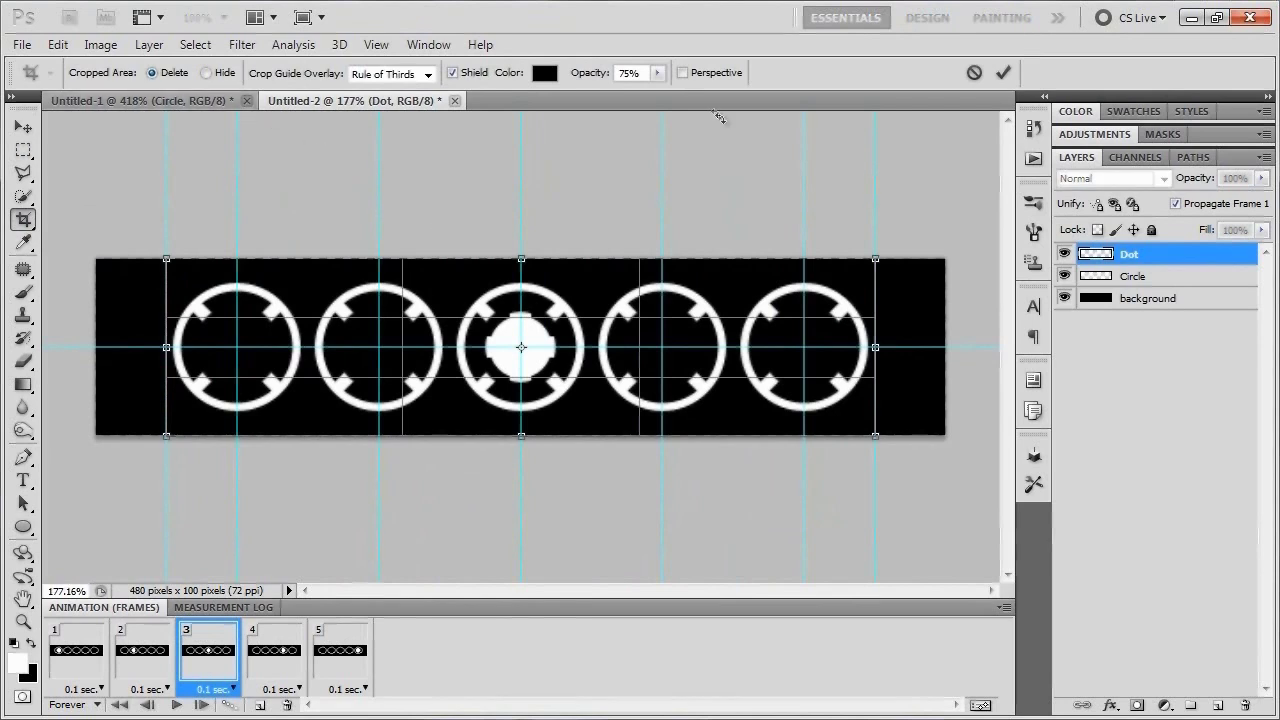
left_click(1003, 73)
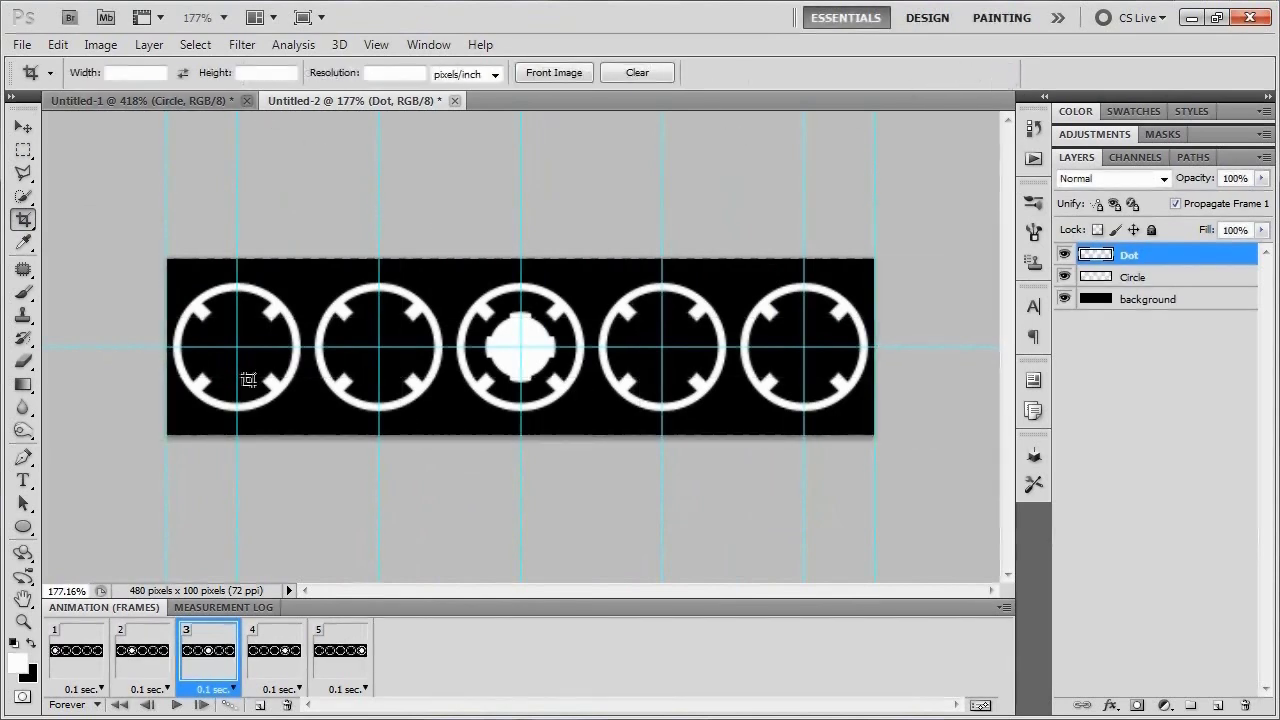
Preview the animation of the cropped strip at 100% size without guides
key("ctrl+1")
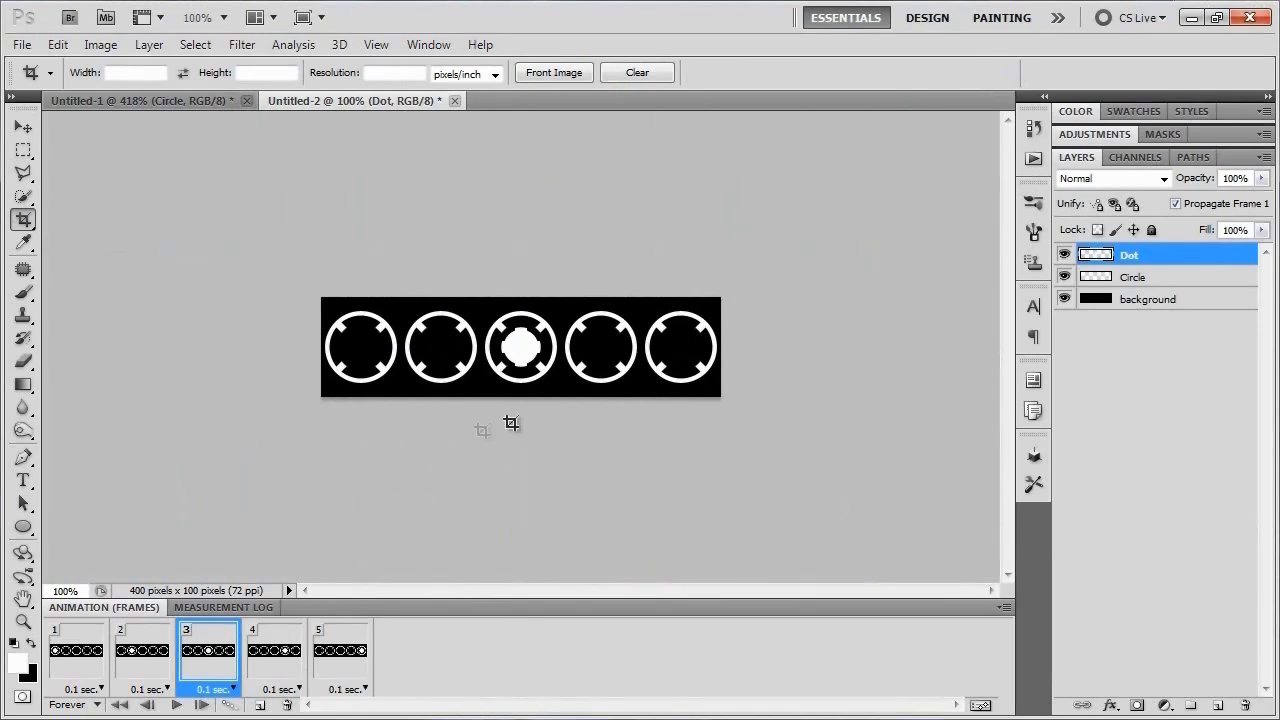
left_click(173, 706)
left_click(176, 706)
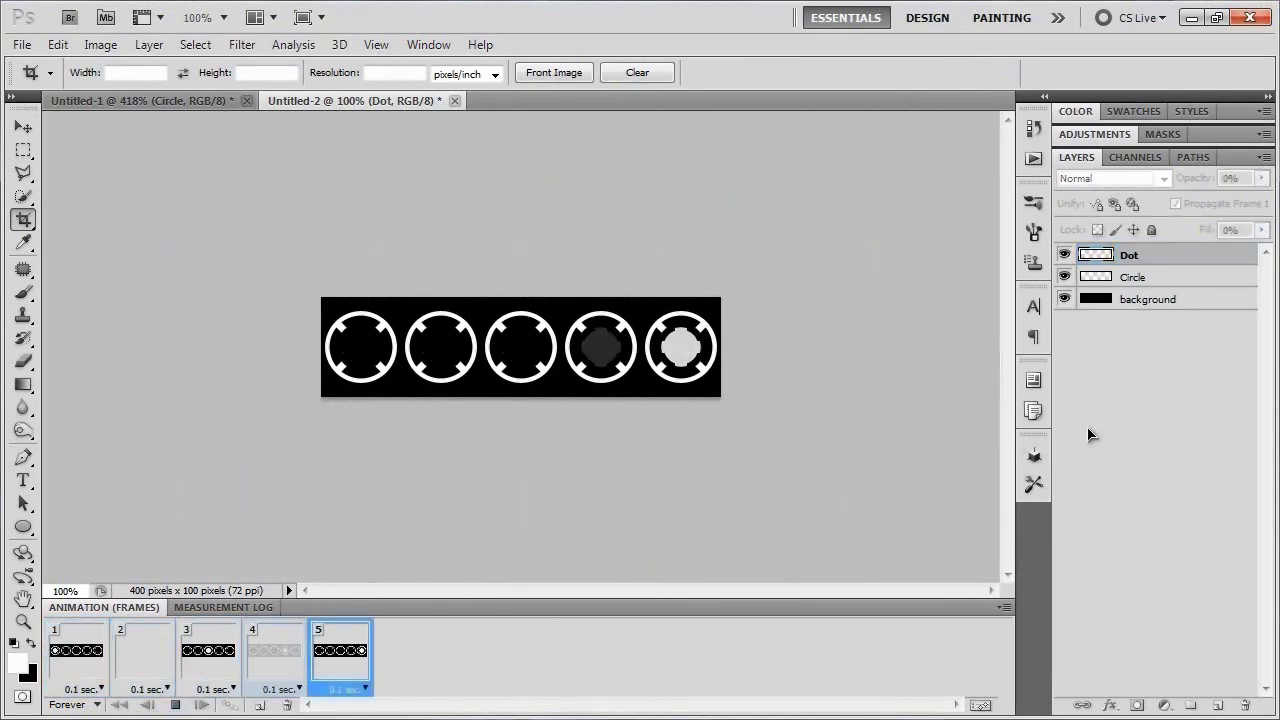